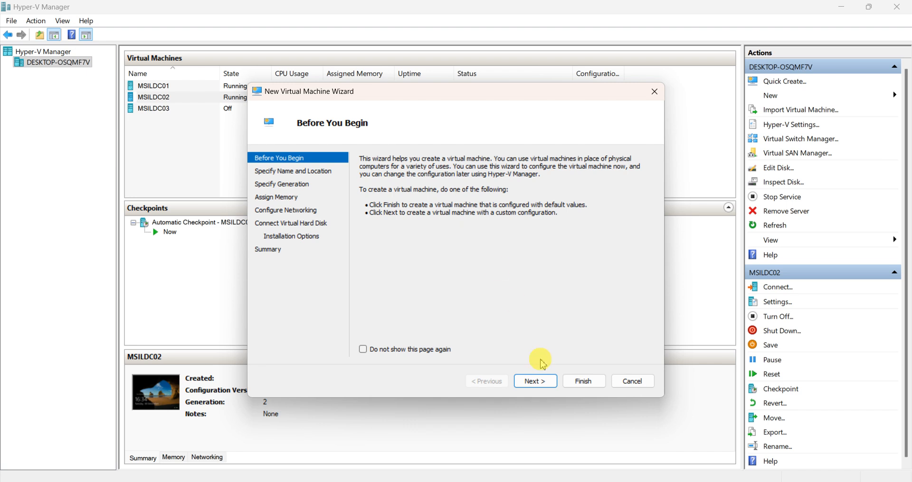
Name the new virtual machine MSILDC04 and keep Generation 2
click(534, 383)
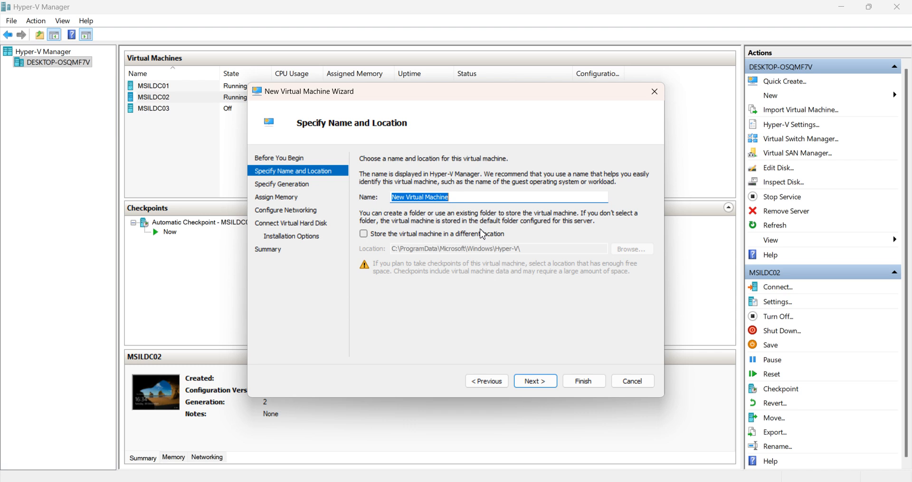
text(MSILDC04)
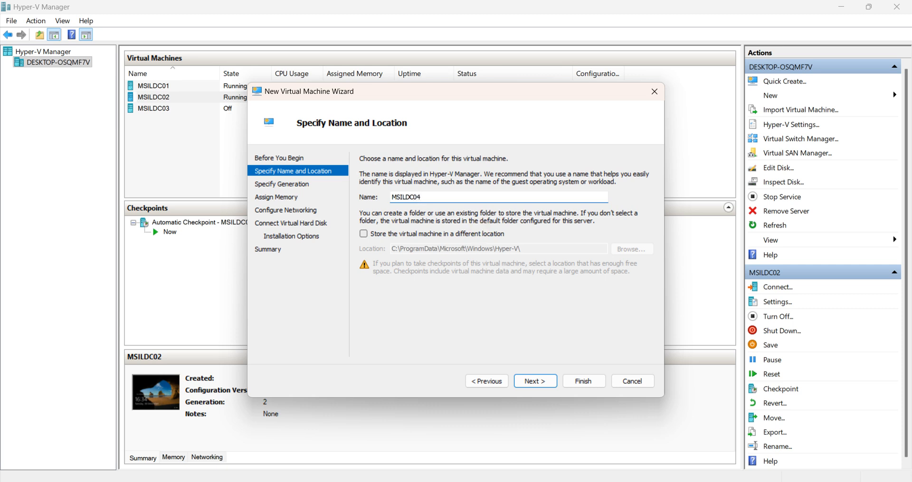
click(535, 381)
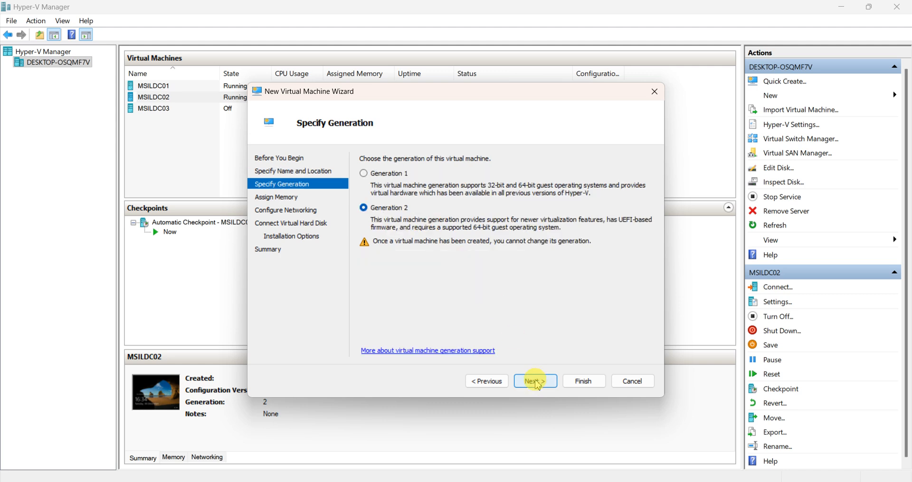
click(536, 384)
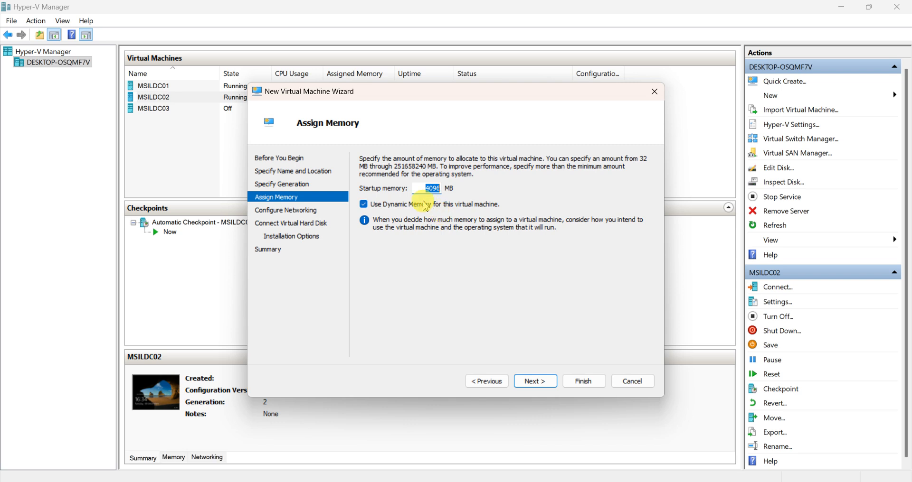
Keep 4096 MB memory and connect the network adapter to the External switch
click(536, 383)
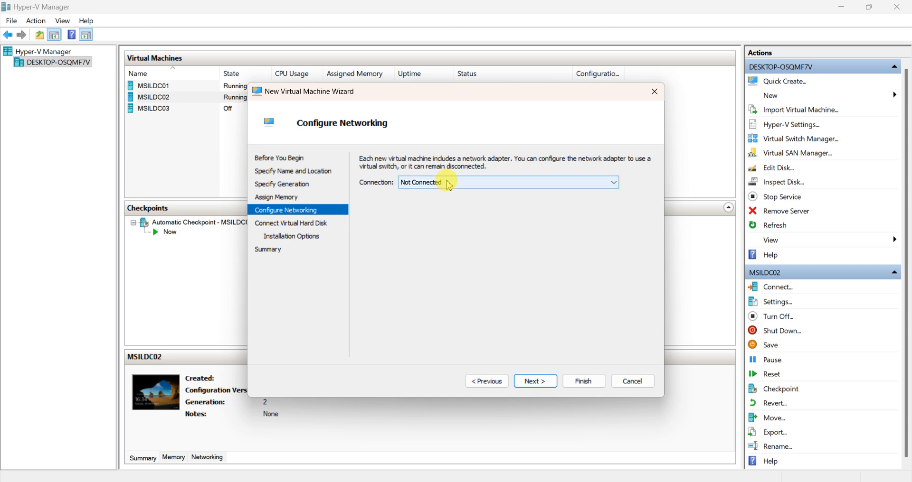
click(448, 185)
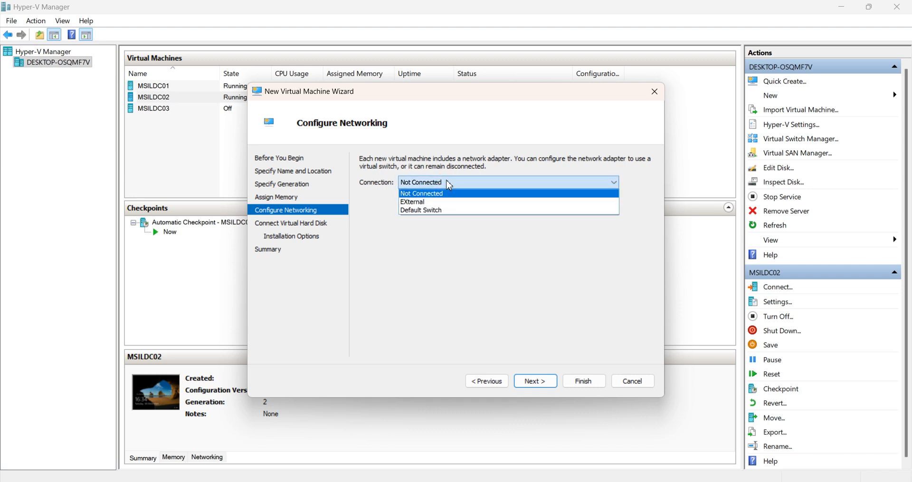
click(418, 202)
click(539, 380)
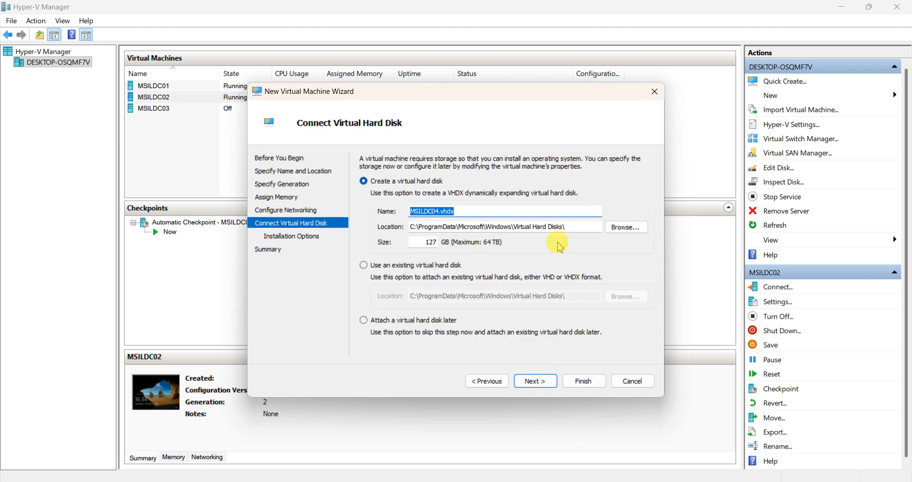
Store the virtual disk in a new folder D:\VMWARE\MSILDC04
click(625, 228)
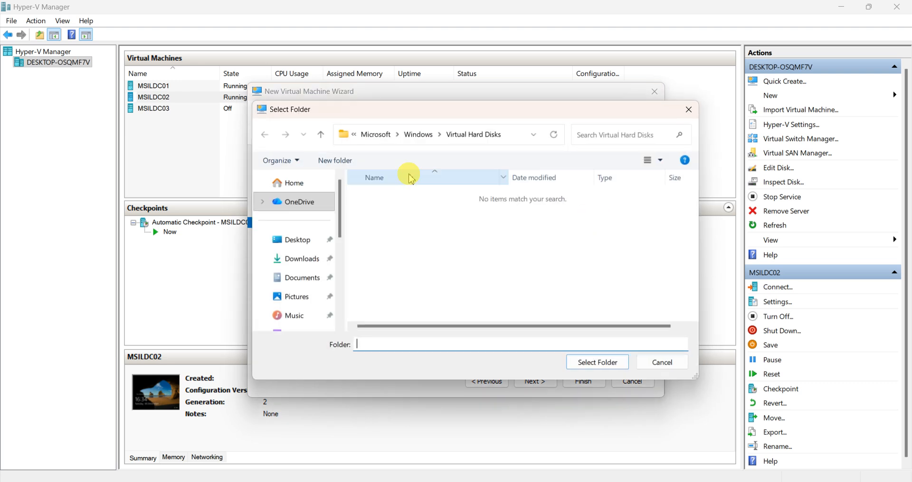
drag(341, 209, 348, 280)
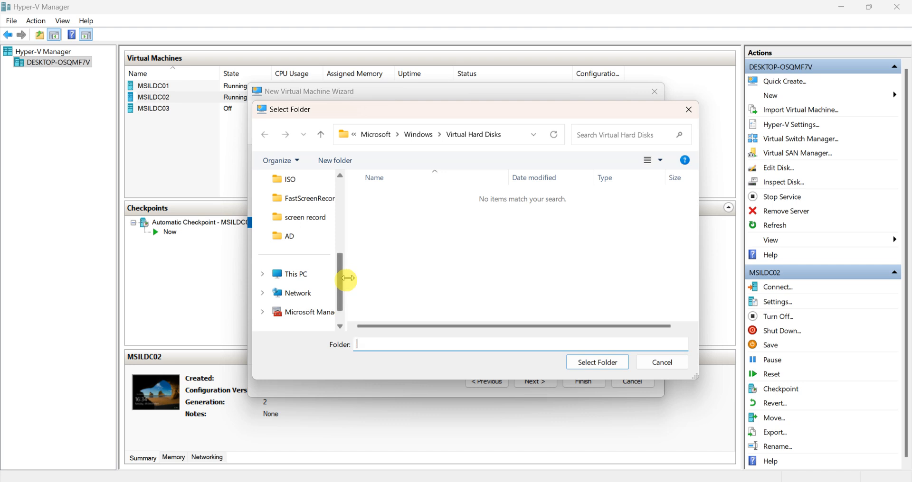
click(294, 275)
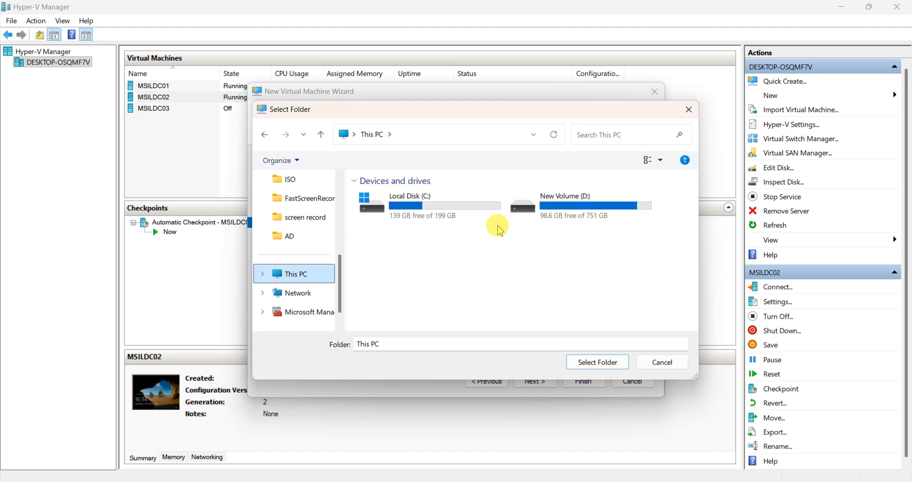
double_click(546, 209)
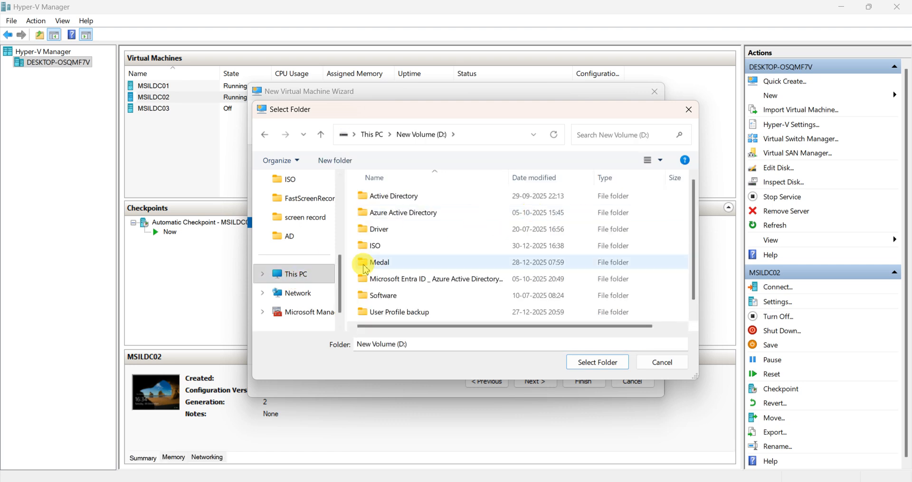
click(404, 315)
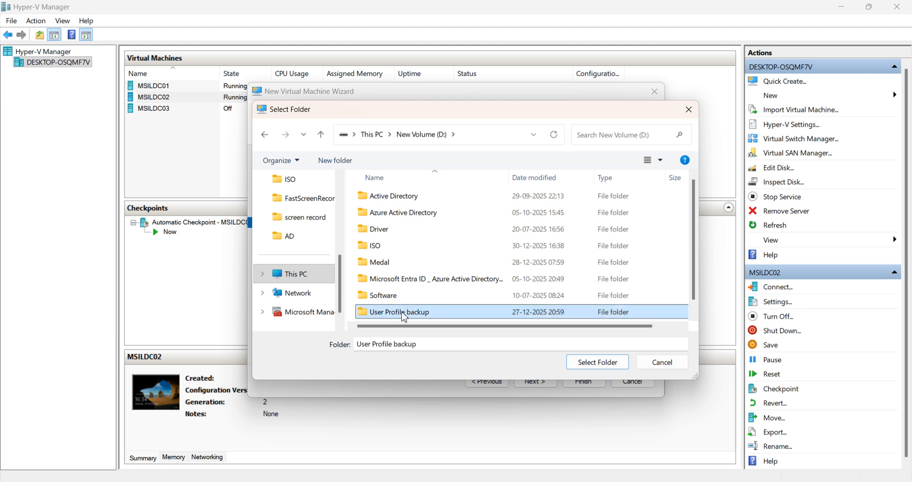
key(Down)
double_click(404, 315)
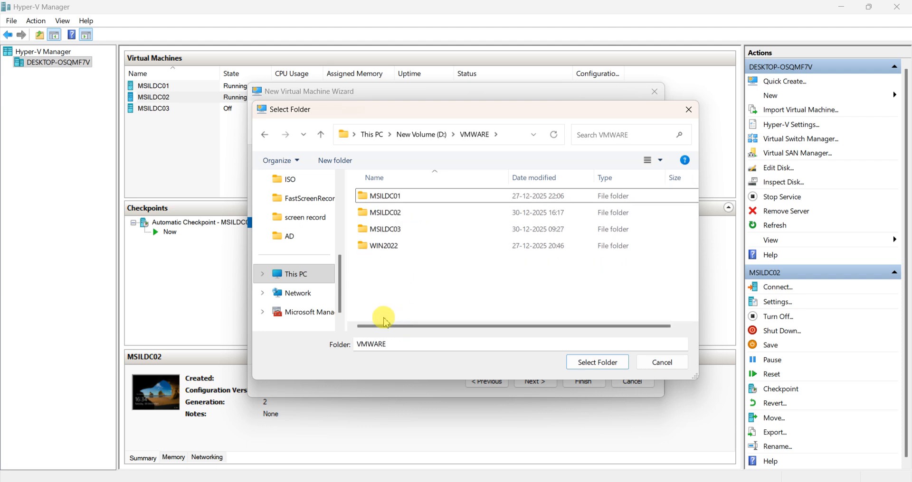
click(335, 161)
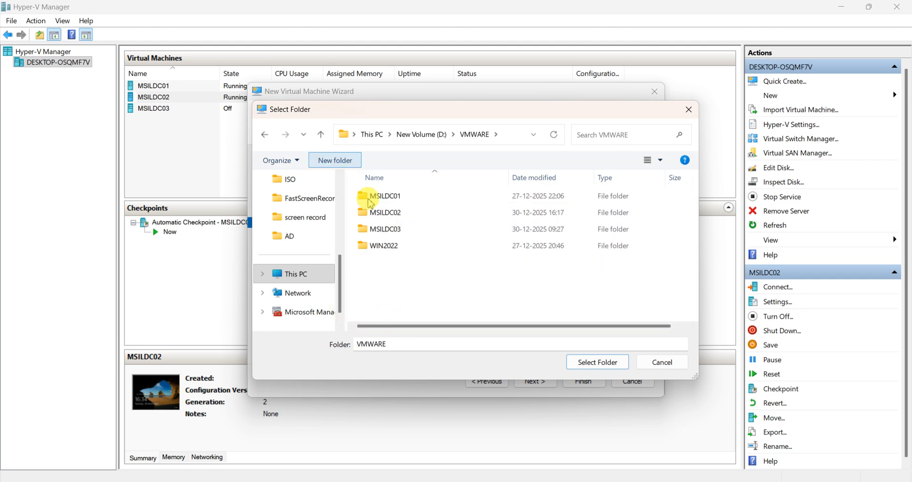
text(MSILDC04)
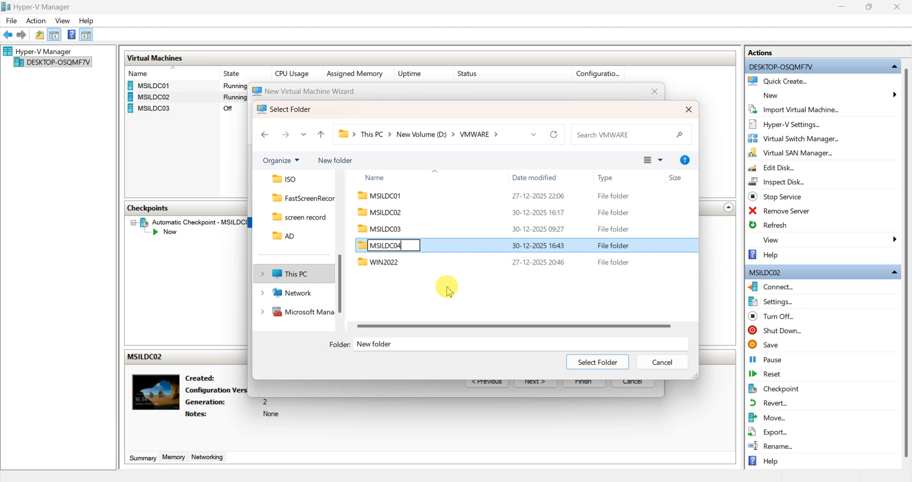
key(Return)
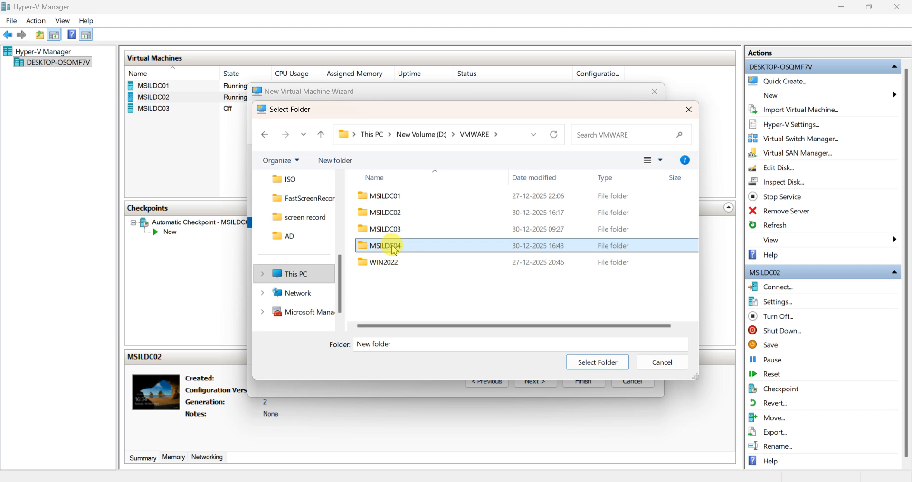
double_click(398, 247)
click(594, 366)
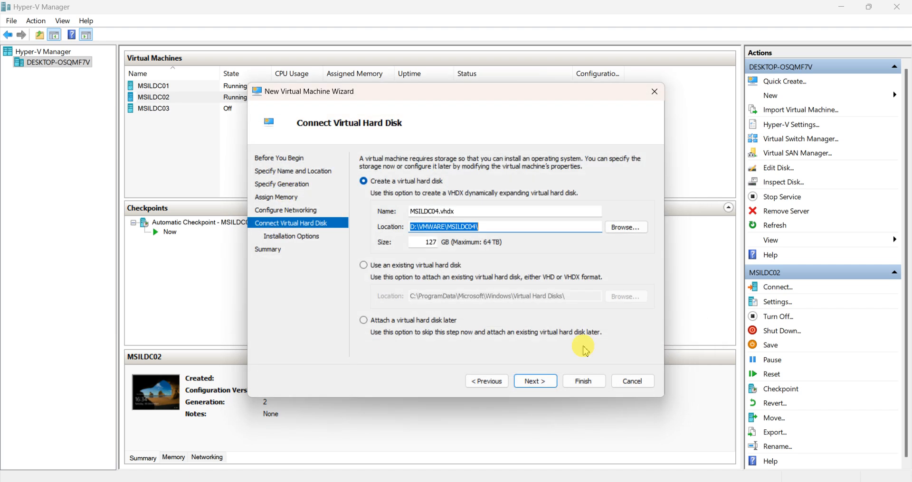
Set the disk size to 100 GB and choose installing from a bootable ISO image file
double_click(433, 244)
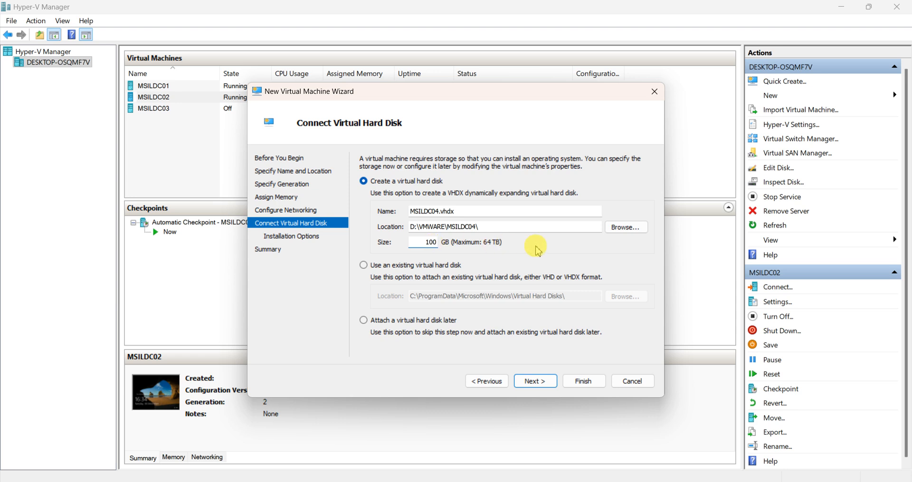
click(537, 381)
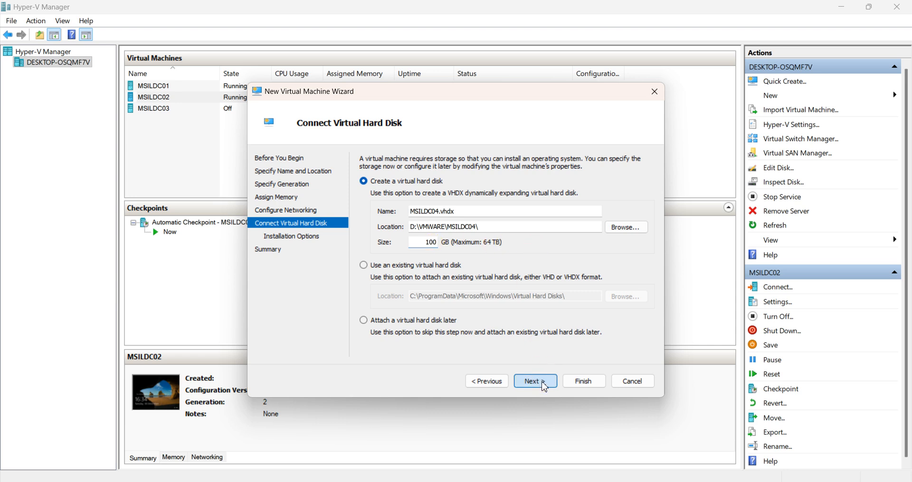
click(364, 197)
click(381, 239)
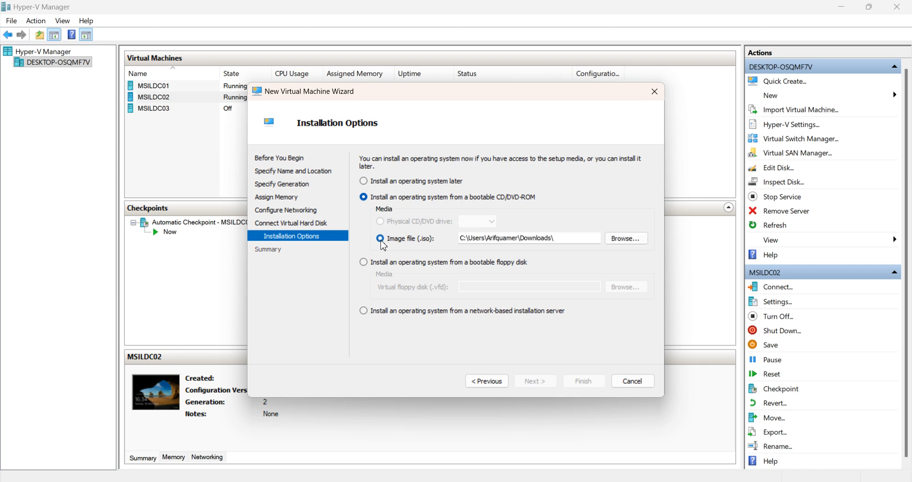
Browse to the ISO folder on the D: drive
click(625, 239)
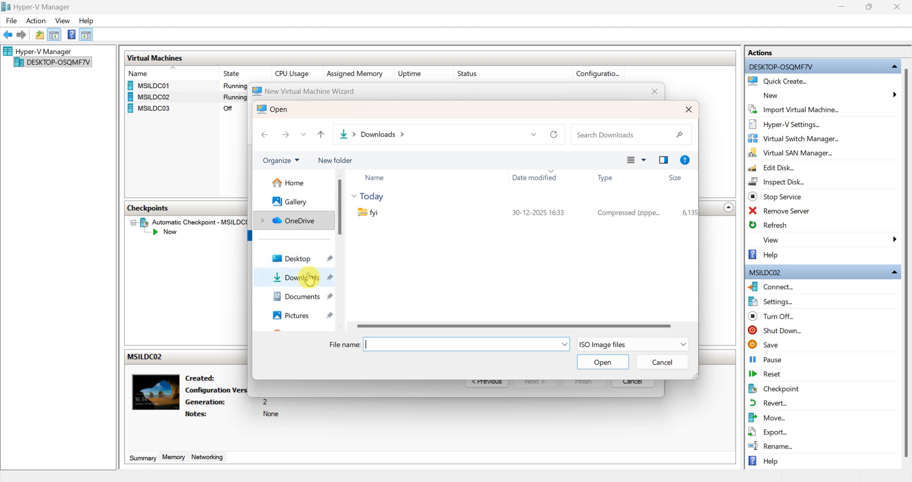
drag(340, 193, 344, 274)
click(262, 274)
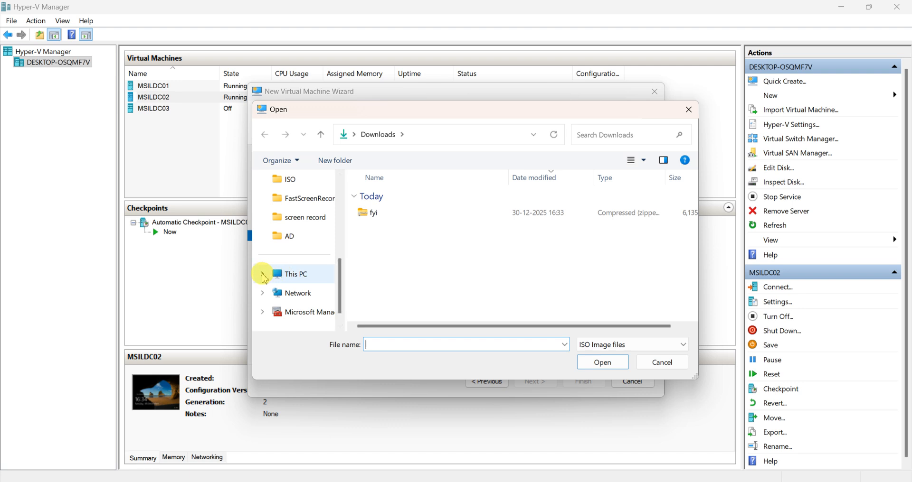
click(306, 293)
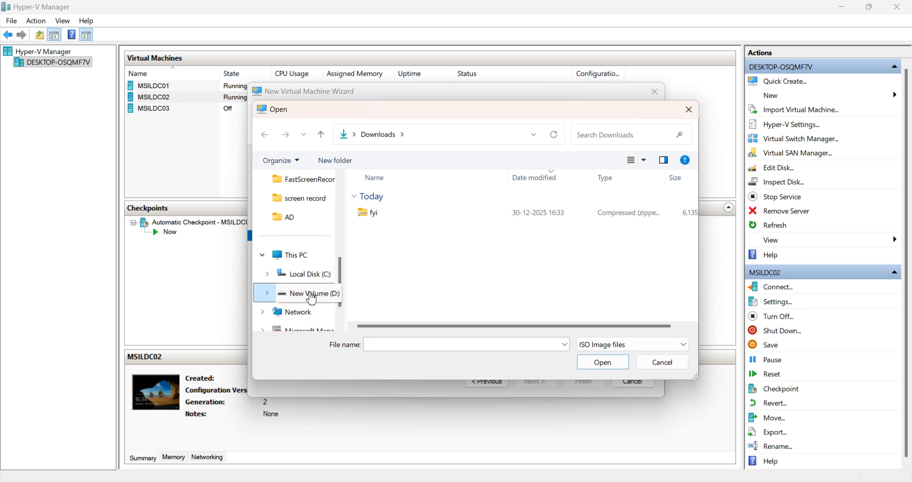
click(444, 245)
double_click(446, 244)
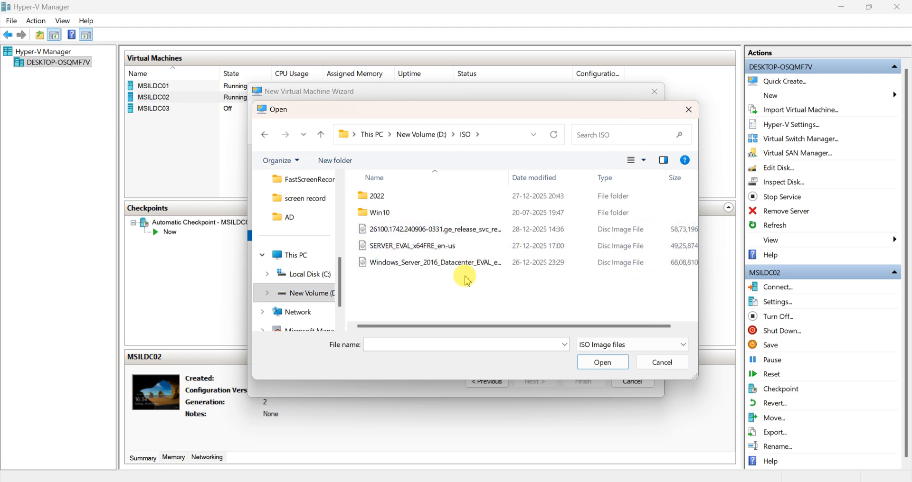
Pick the 26100 Server evaluation ISO and create the MSILDC04 virtual machine
click(470, 231)
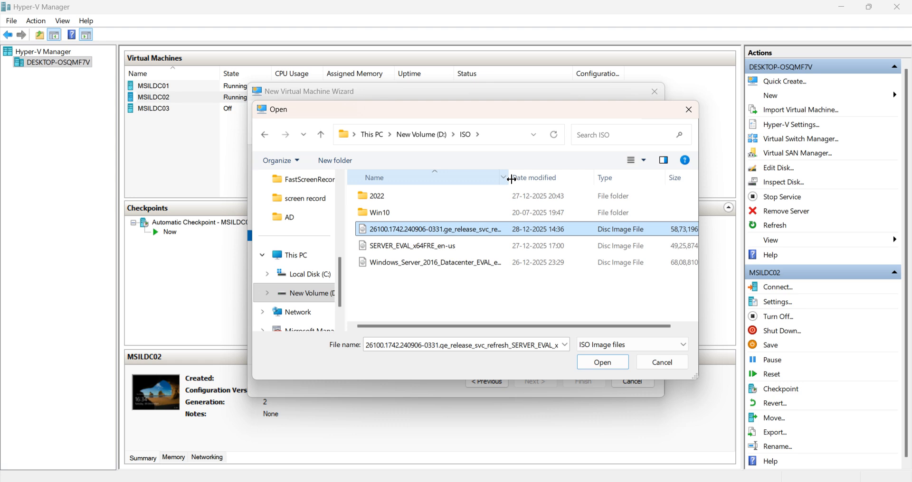
drag(511, 179, 661, 183)
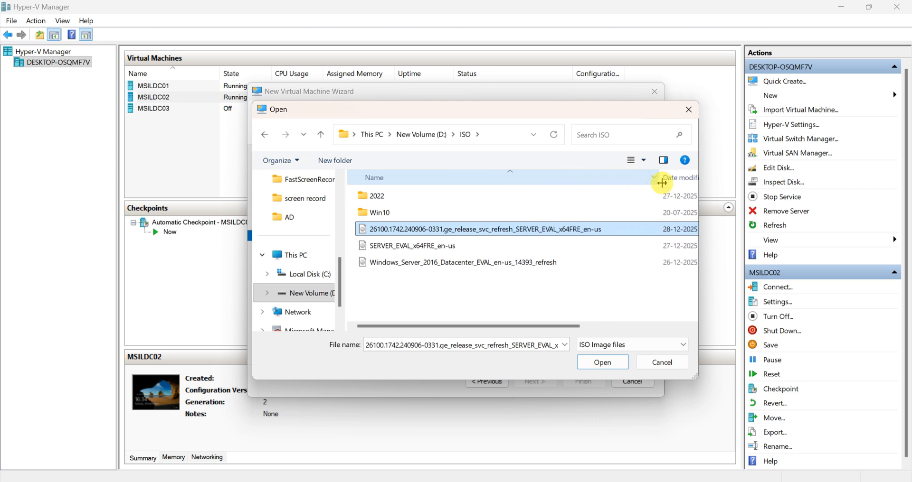
double_click(562, 231)
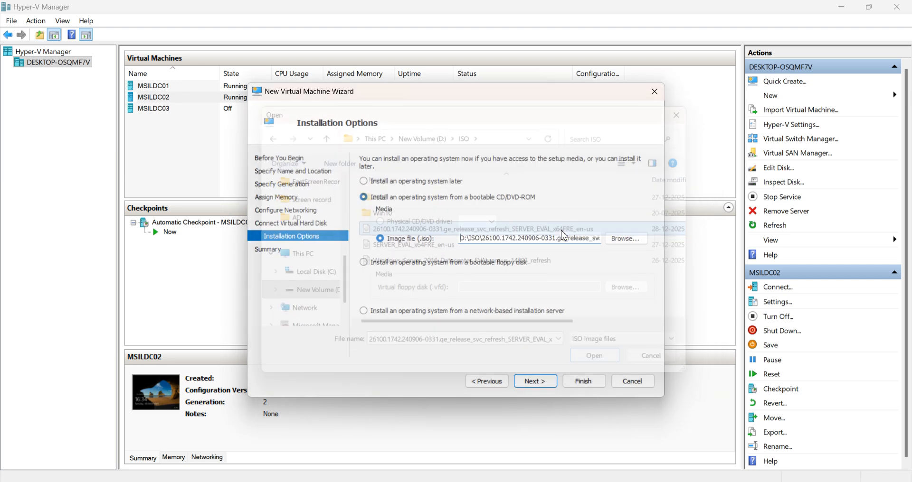
click(534, 382)
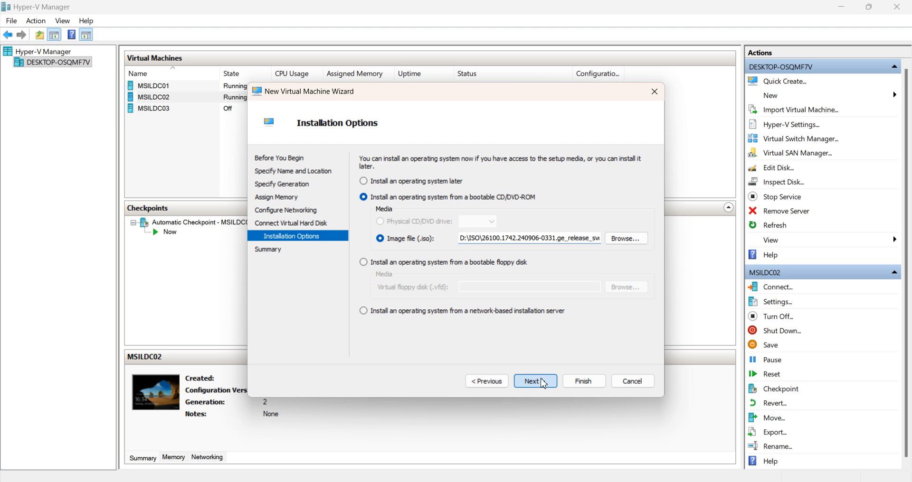
click(584, 381)
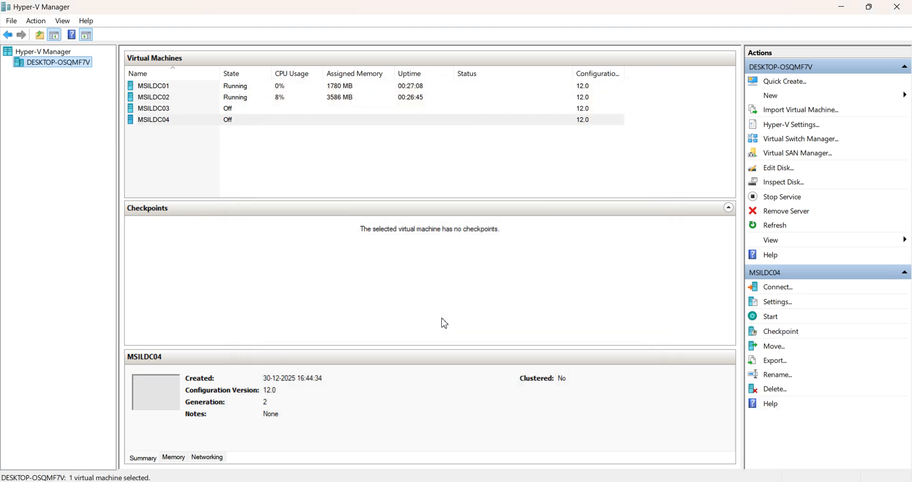
Connect to MSILDC04, start it, and maximize its console window
click(156, 122)
double_click(155, 122)
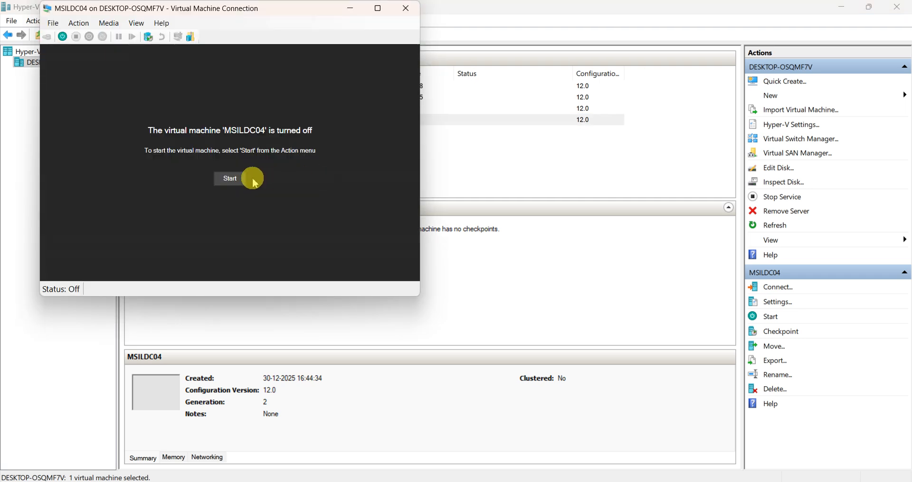
click(230, 179)
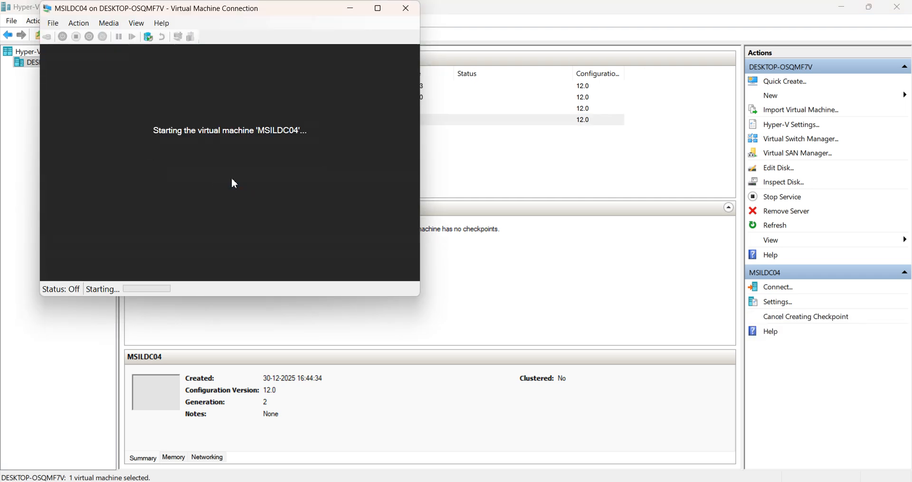
click(380, 12)
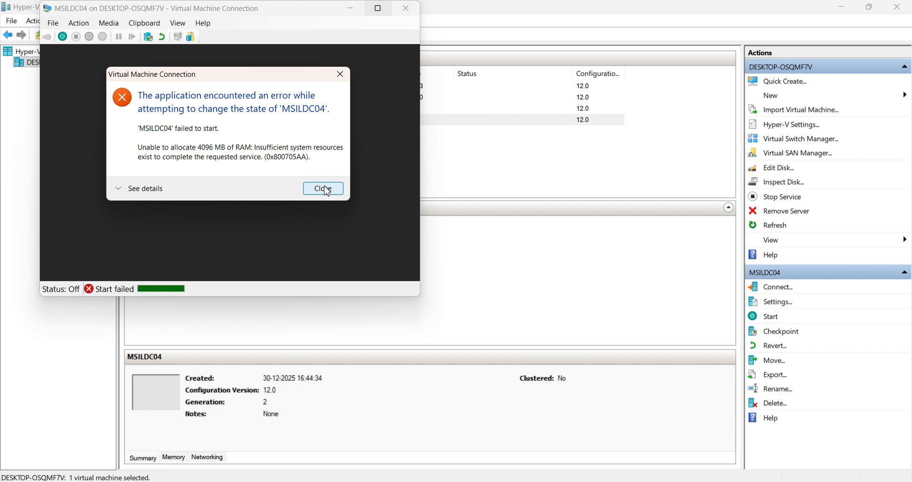
Retry starting MSILDC04 from its last state after each insufficient-memory error
click(325, 190)
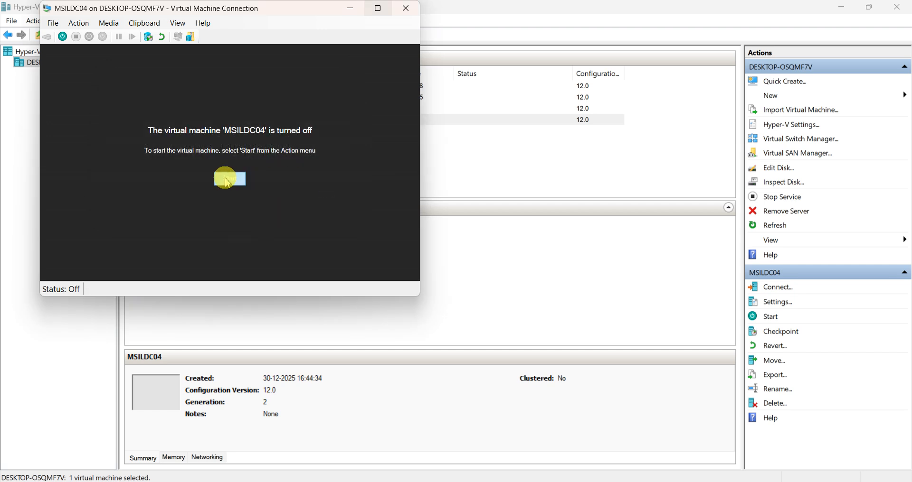
click(227, 182)
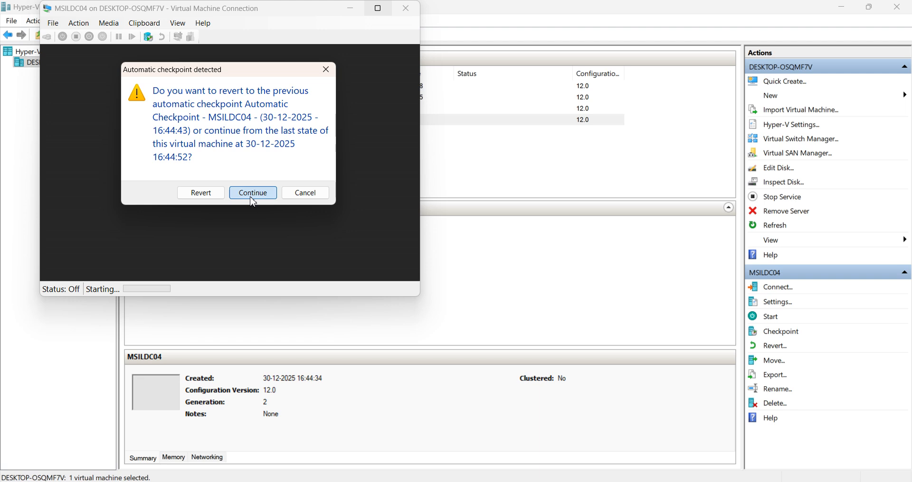
click(254, 203)
click(230, 178)
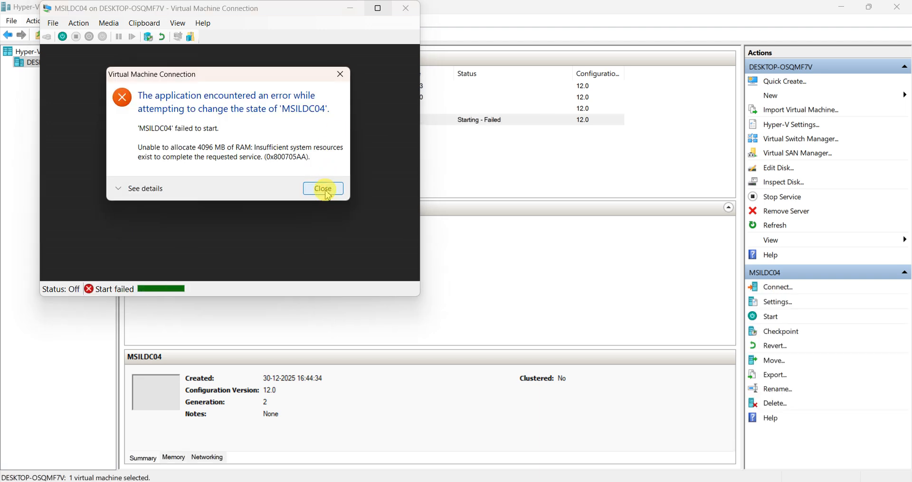
click(328, 189)
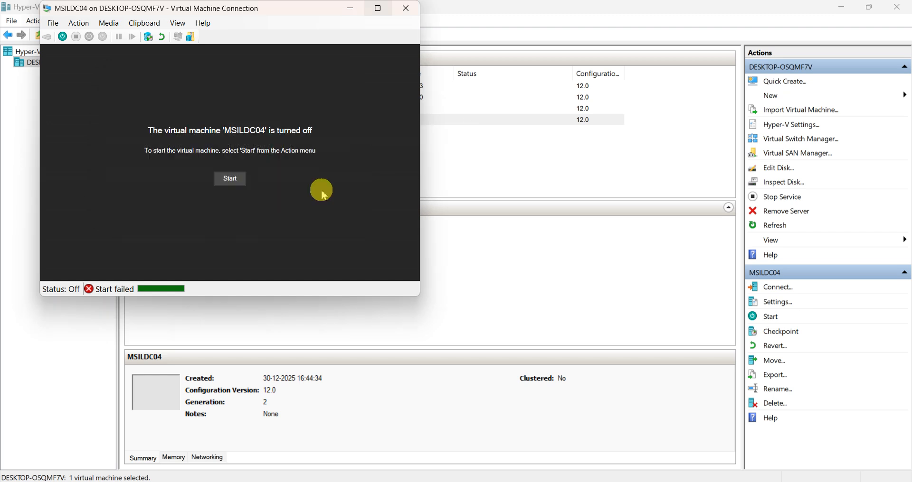
click(230, 180)
click(248, 191)
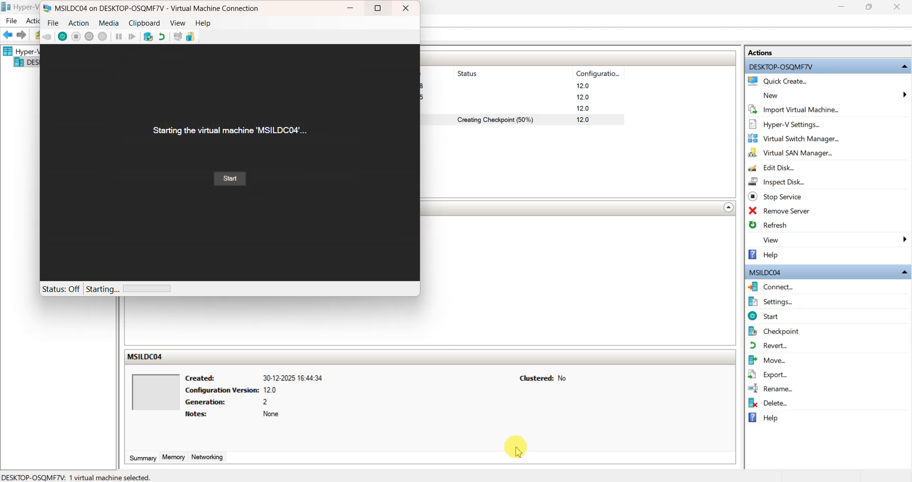
Bring the MSILDC02 console forward and close Server Manager
mouse_move(588, 481)
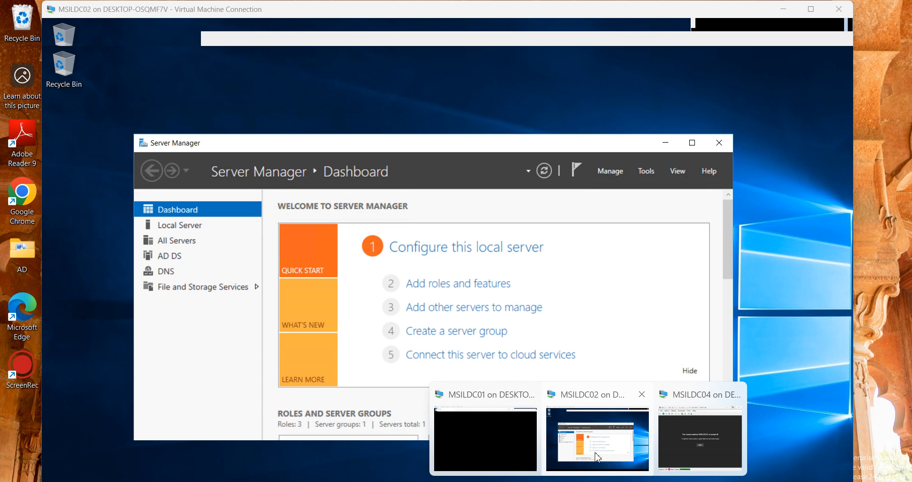
click(593, 453)
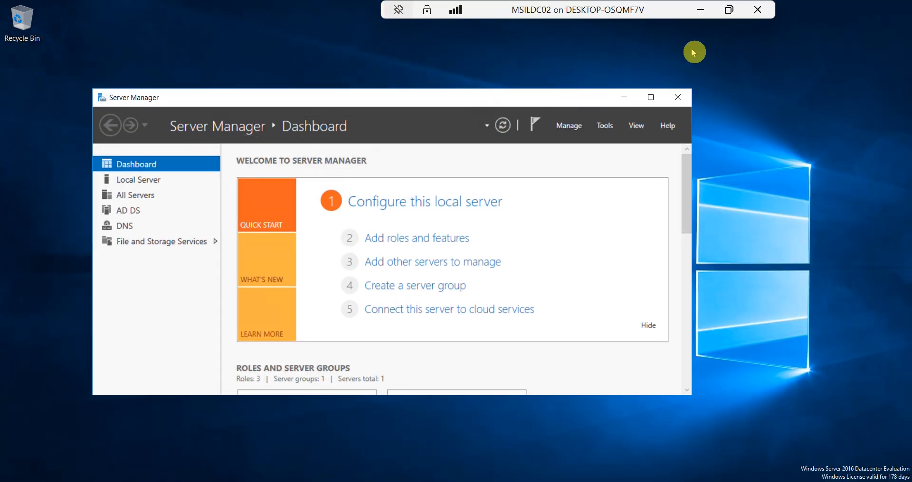
click(676, 97)
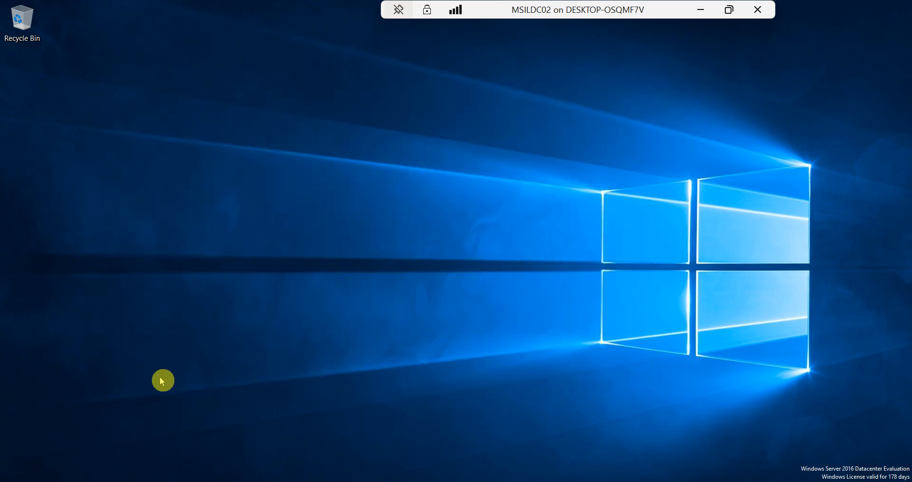
Shut down MSILDC02 with reason Hardware: Maintenance (Planned)
click(11, 480)
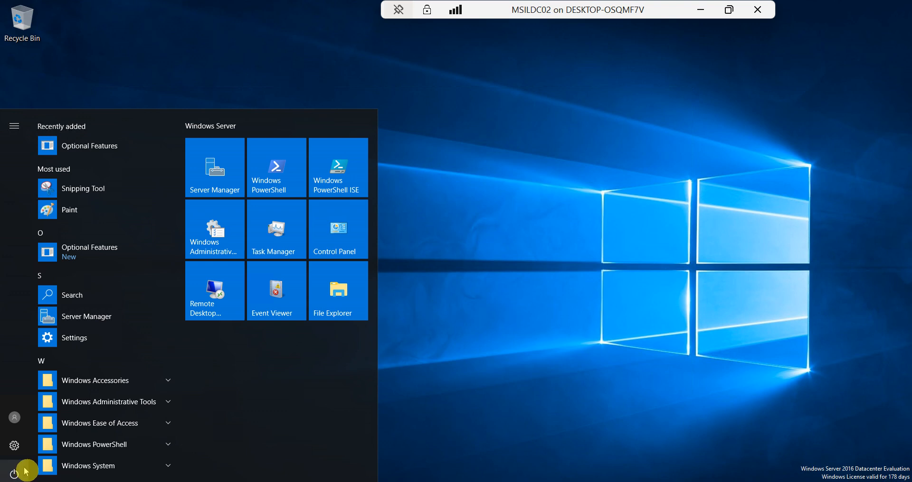
click(14, 474)
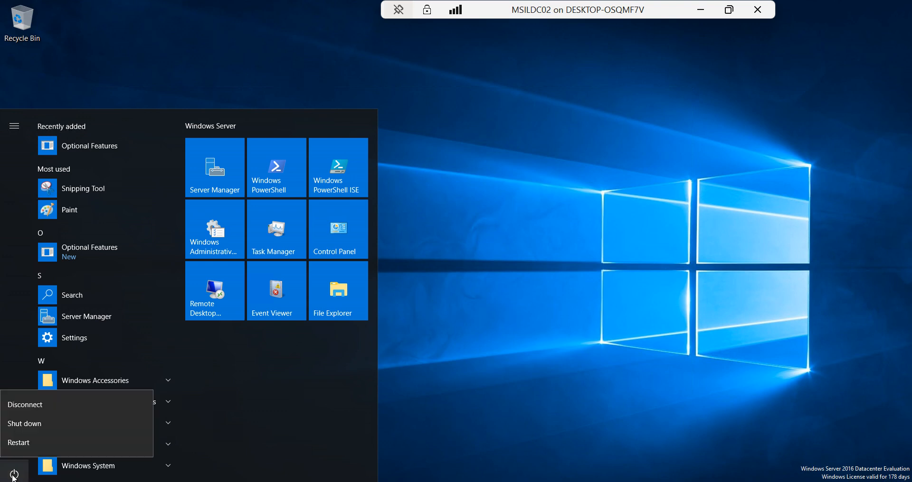
click(19, 423)
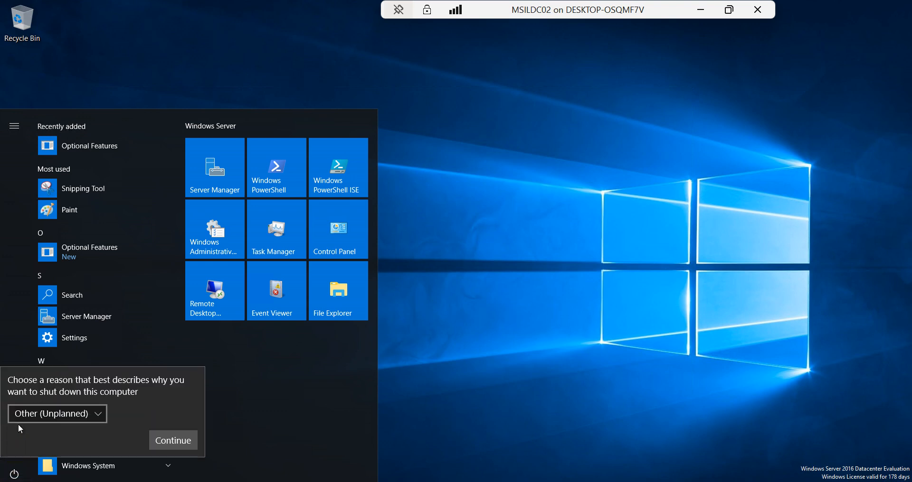
click(98, 415)
click(98, 376)
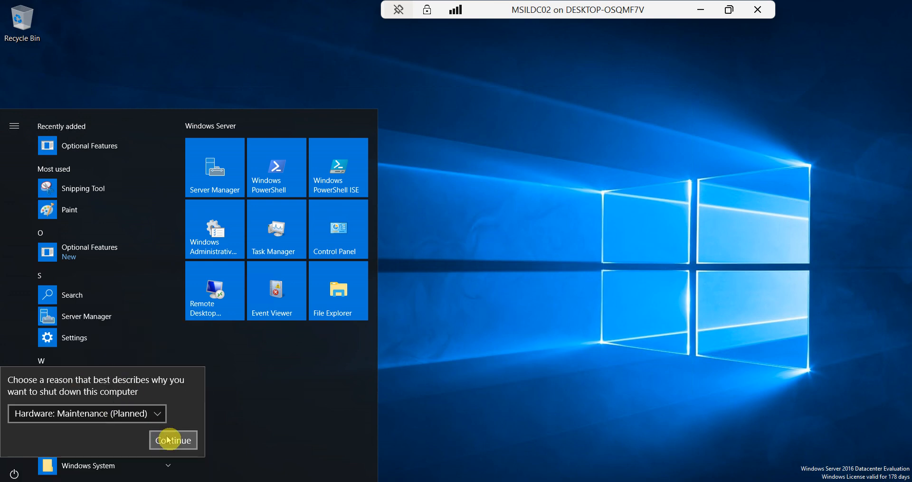
click(175, 439)
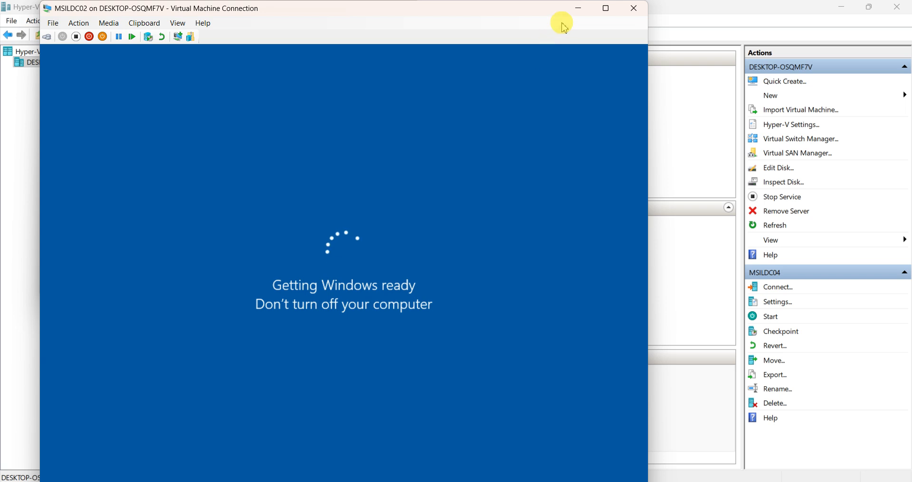
Minimize MSILDC02 and retry starting MSILDC04, dismissing the 4096 MB RAM errors
click(577, 8)
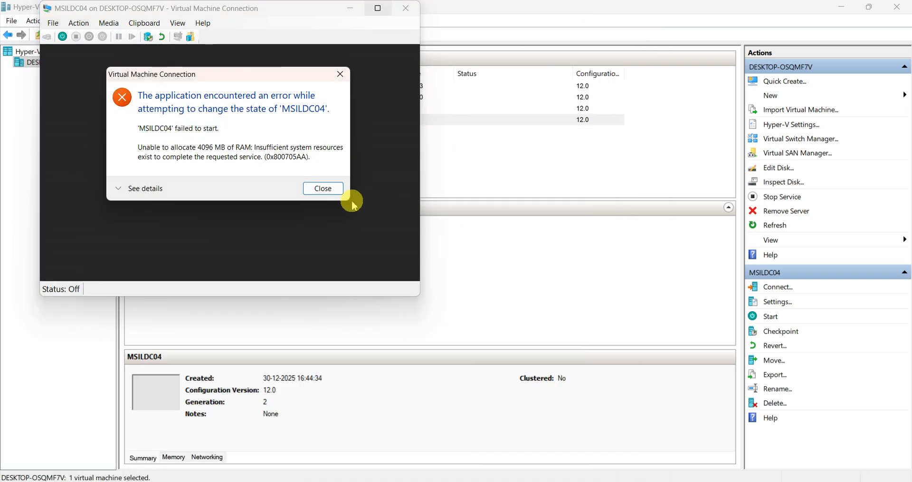
click(328, 190)
click(237, 183)
click(244, 194)
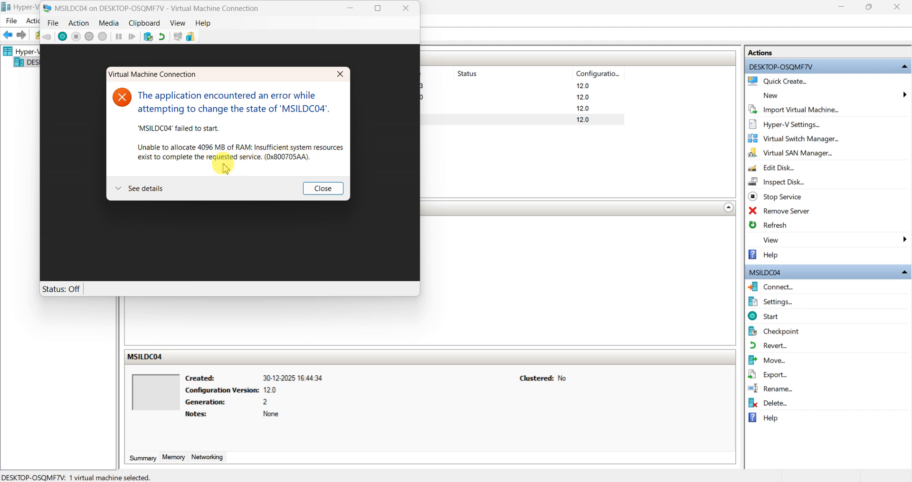
click(321, 193)
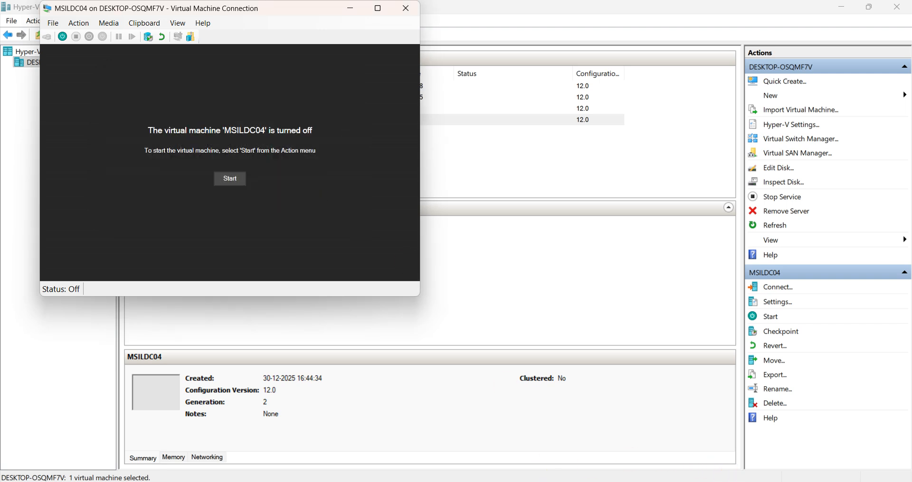
right_click(245, 480)
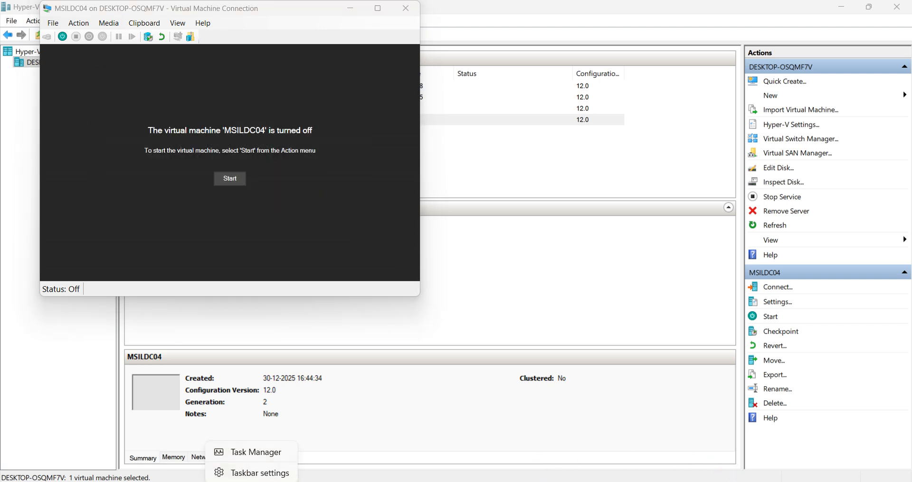
click(266, 474)
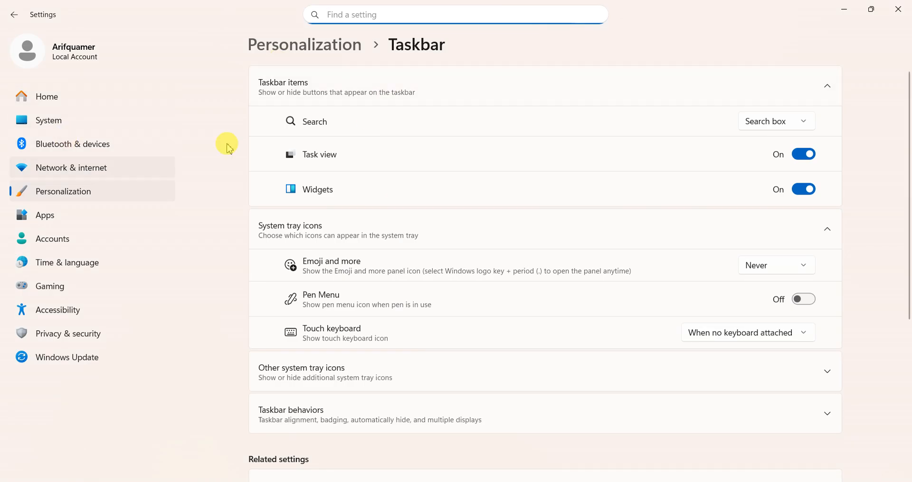
click(898, 9)
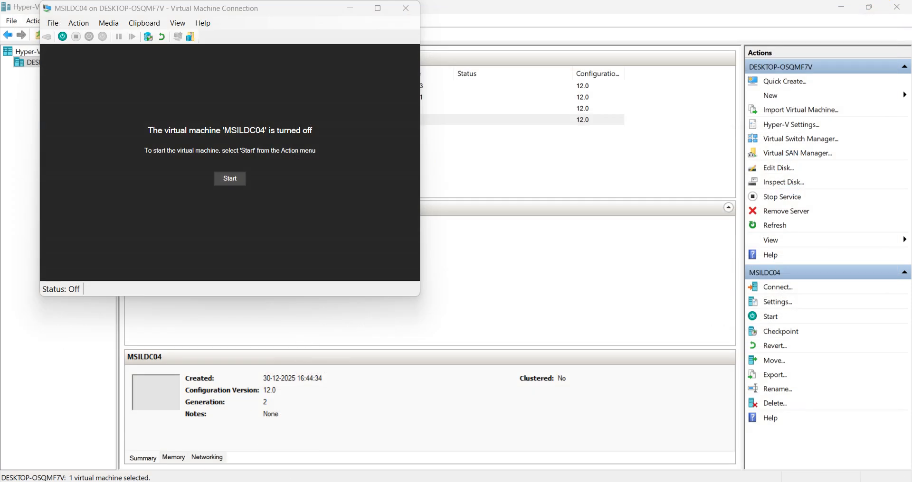
right_click(223, 480)
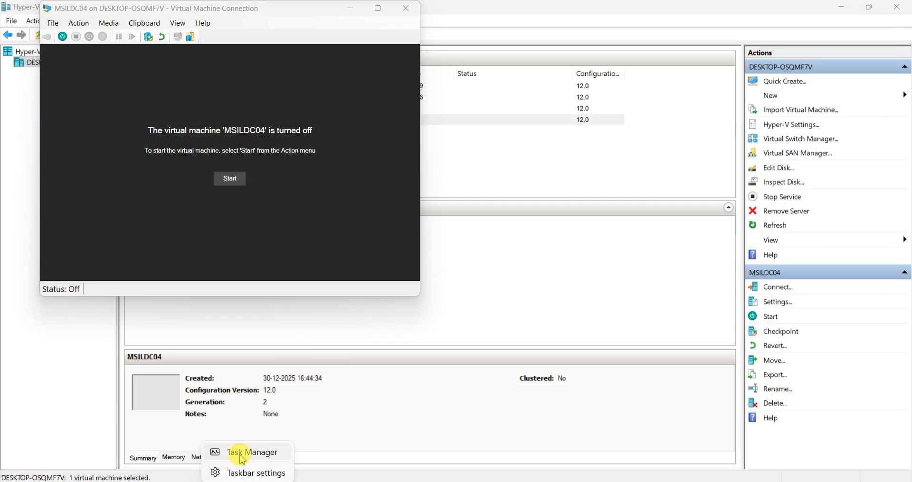
click(240, 455)
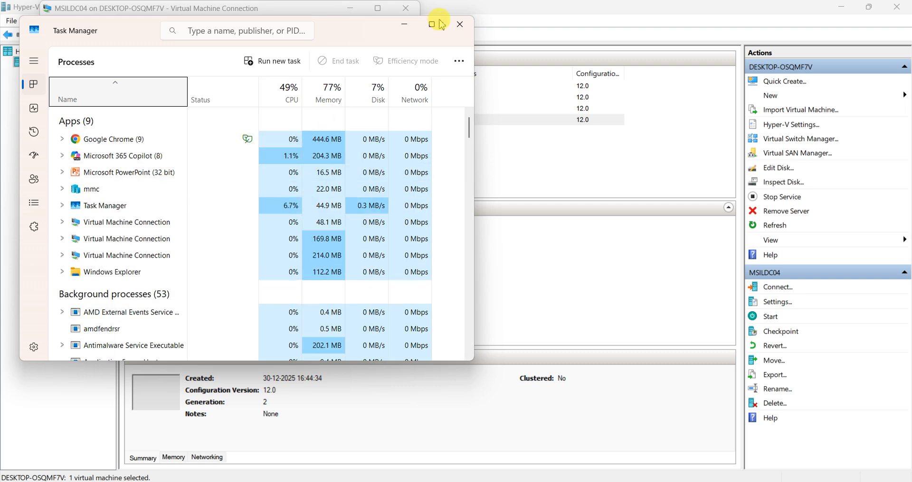
click(410, 27)
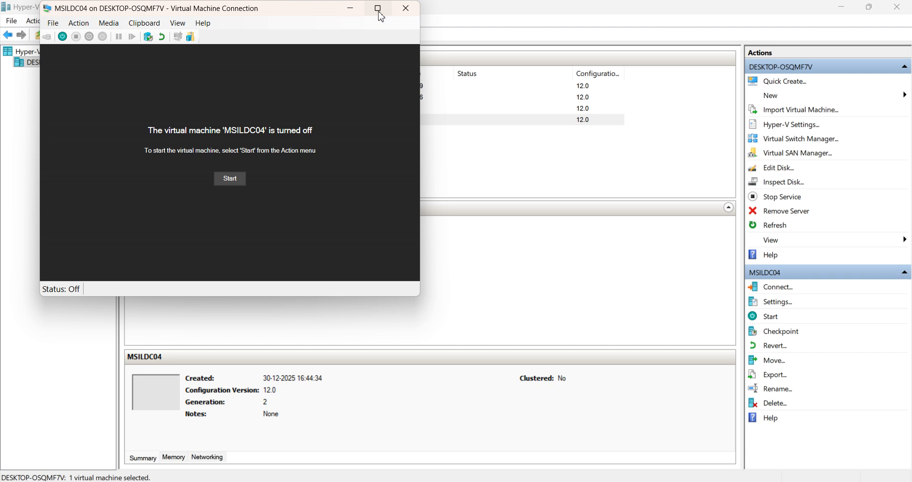
Start MSILDC04, reverting to the checkpoint then continuing, and dismiss the RAM errors
click(231, 181)
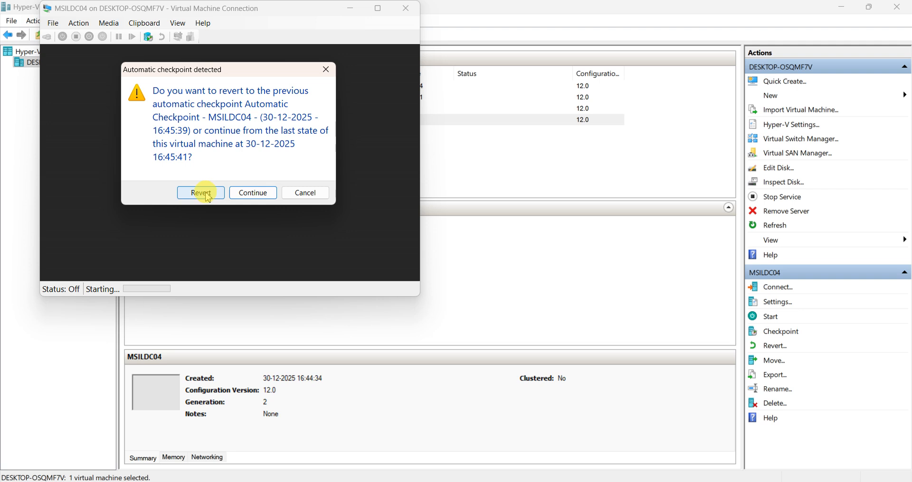
click(208, 197)
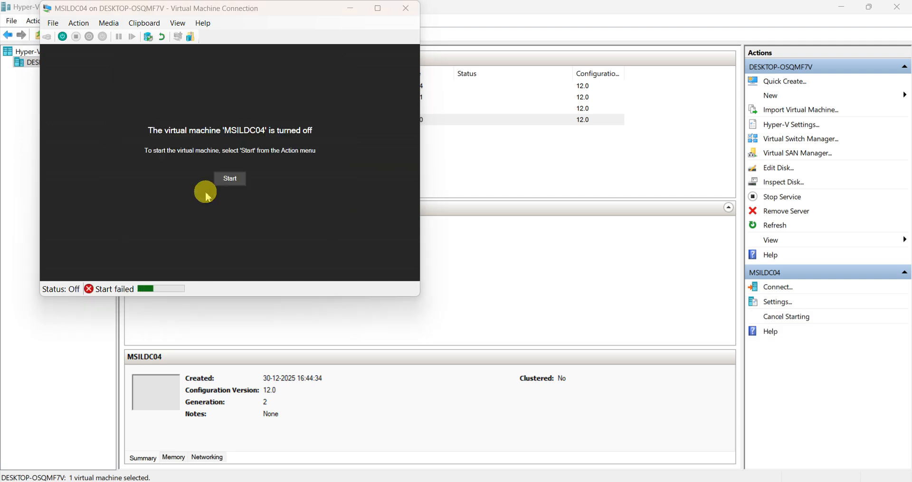
click(319, 189)
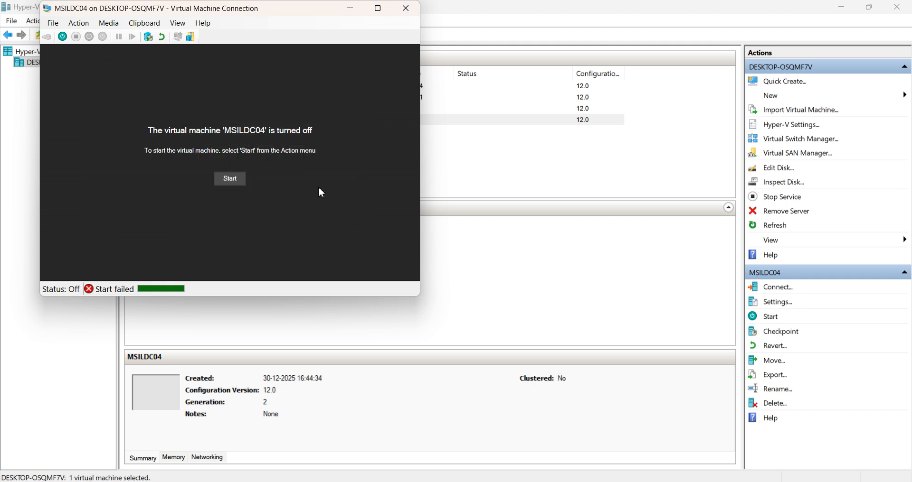
click(232, 179)
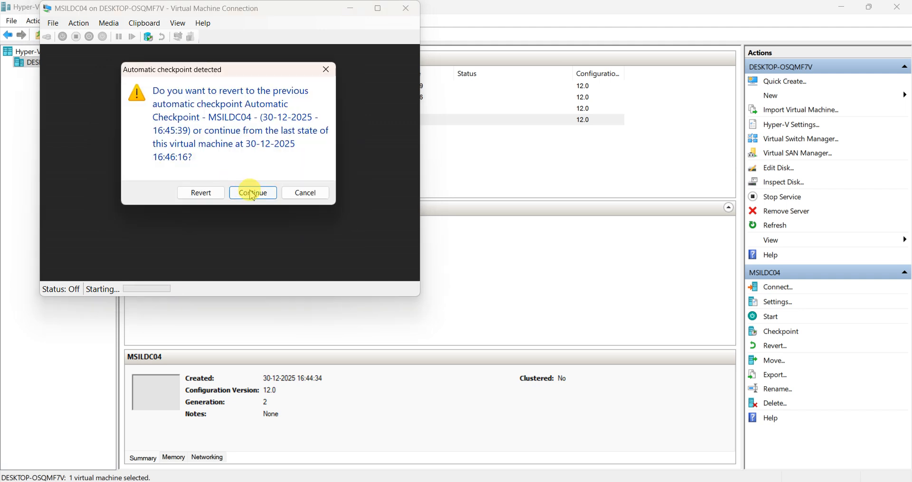
click(251, 190)
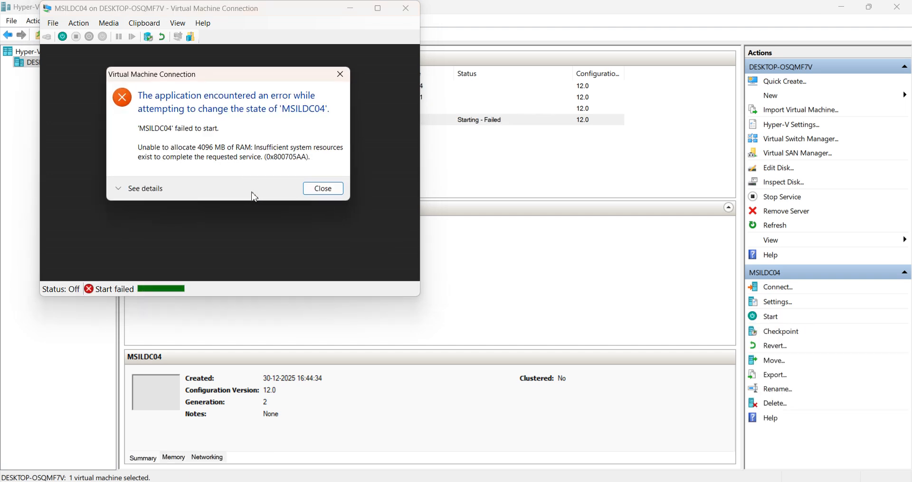
click(323, 190)
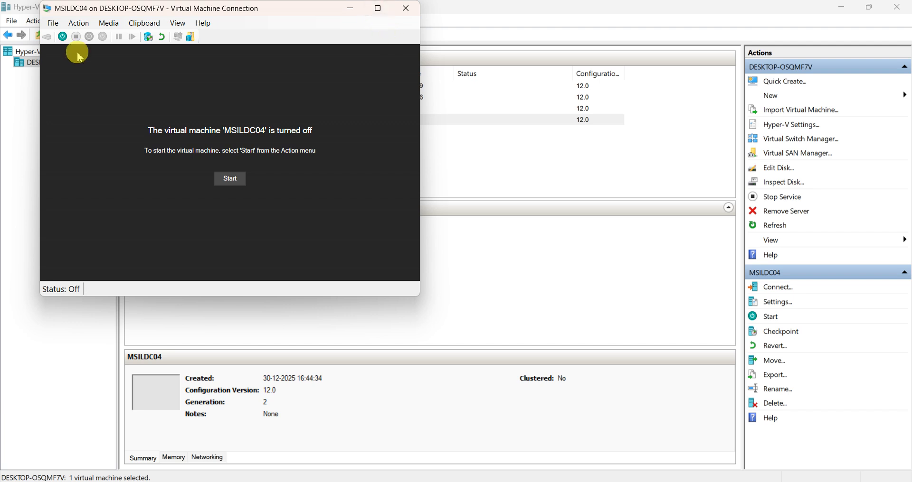
Retry MSILDC04 once more, dismiss the error, and minimize its connection window
click(62, 37)
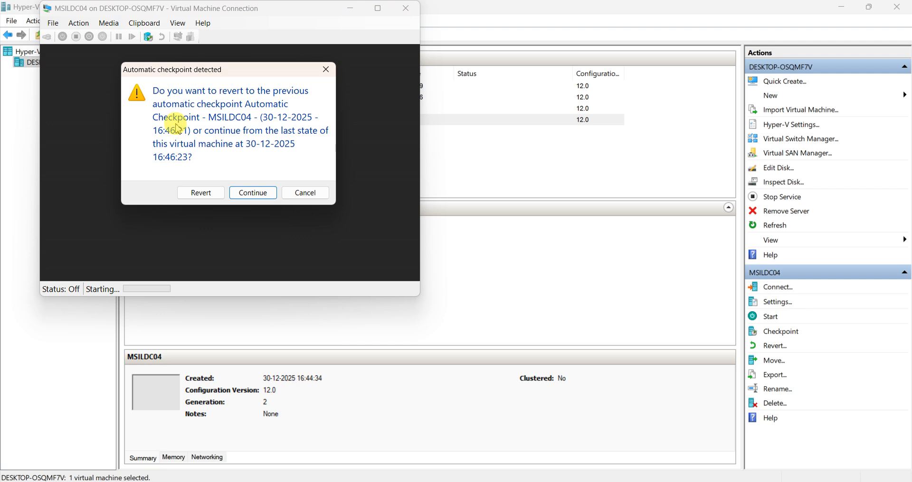
click(248, 193)
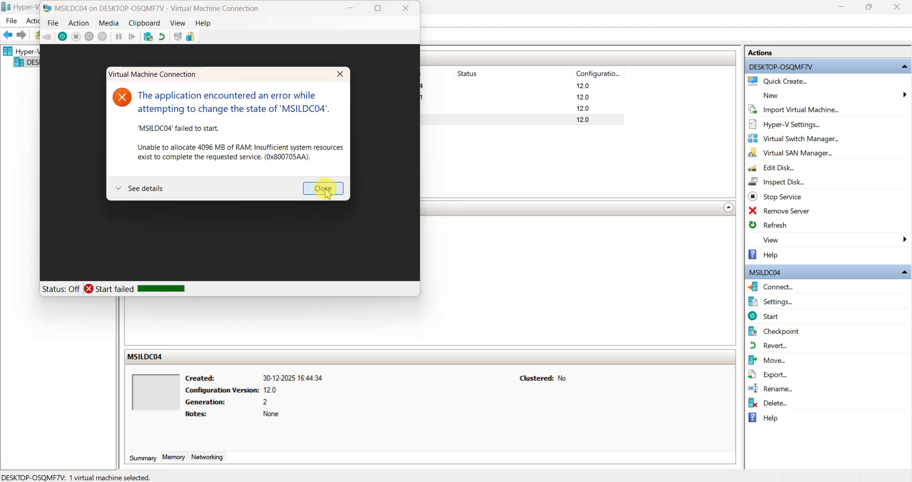
click(324, 190)
click(348, 8)
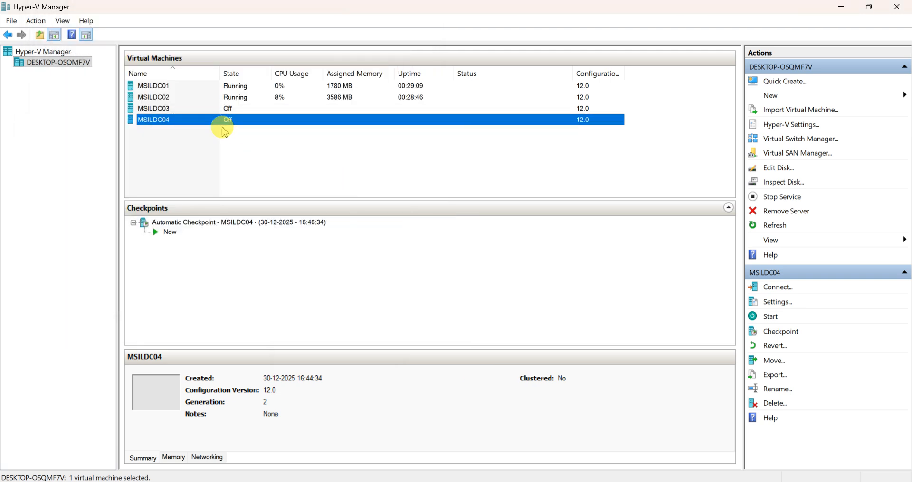
Connect to MSILDC02 and minimize its console window
click(157, 99)
double_click(156, 98)
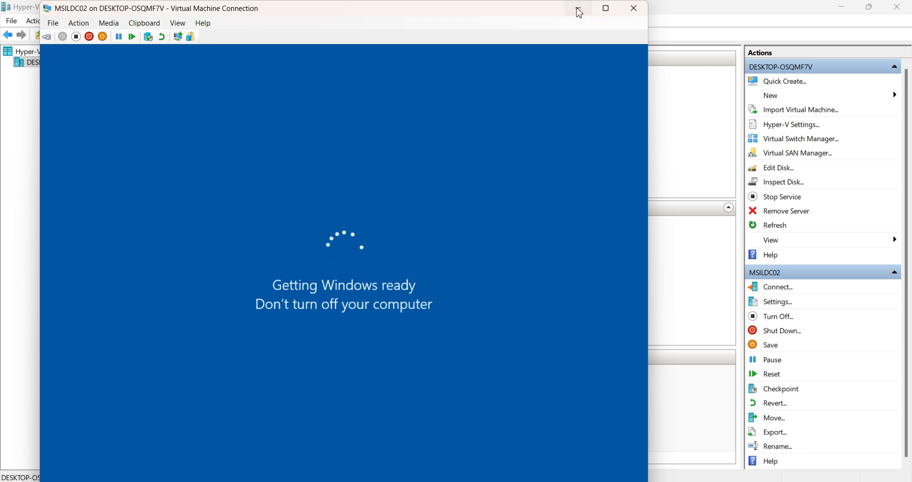
click(577, 10)
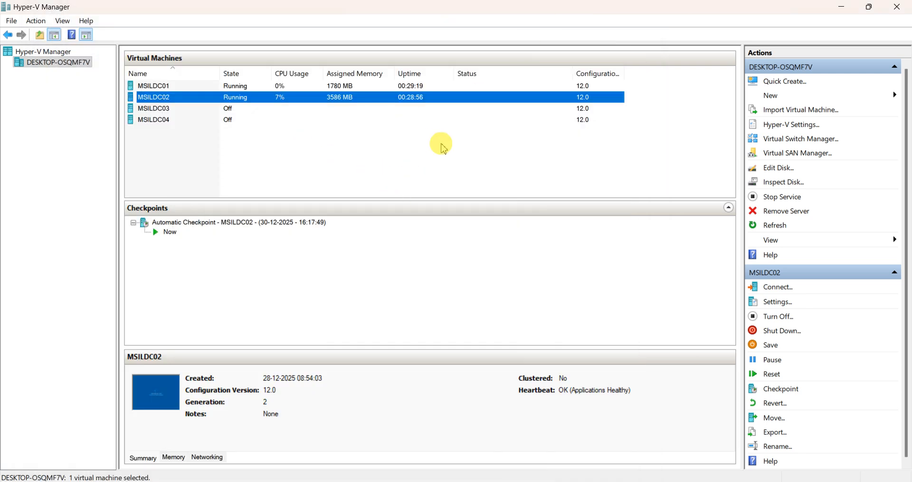
Start MSILDC04 from the manager, continue from last state, and dismiss the RAM error
click(149, 119)
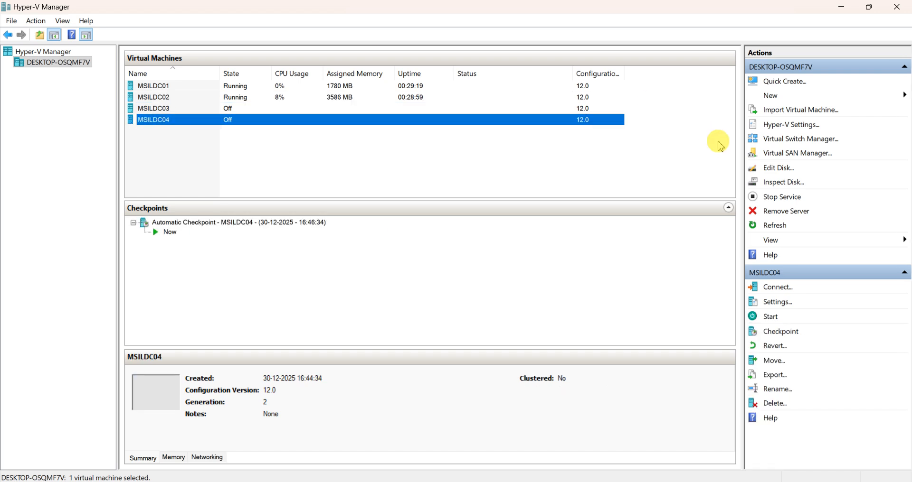
click(770, 316)
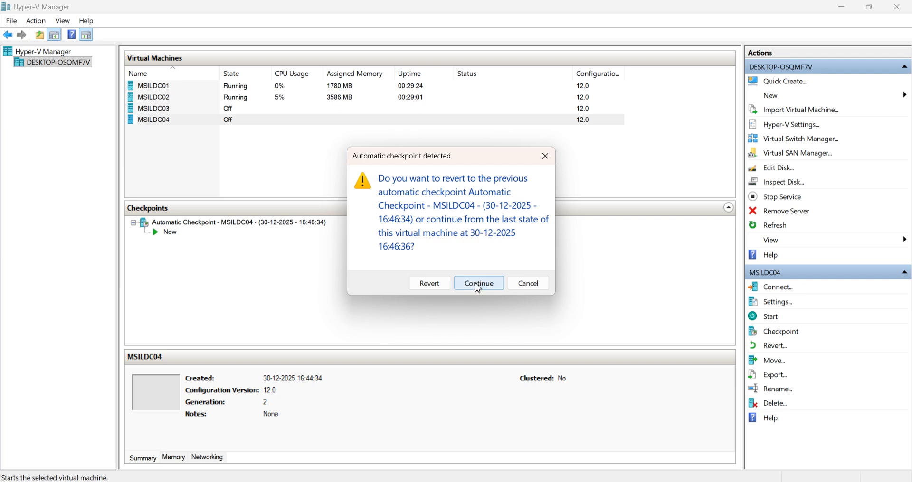
click(477, 285)
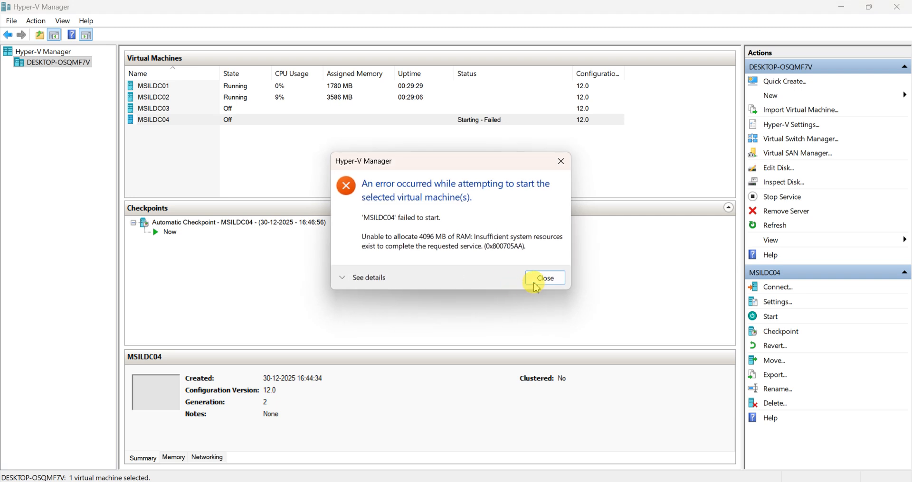
click(544, 279)
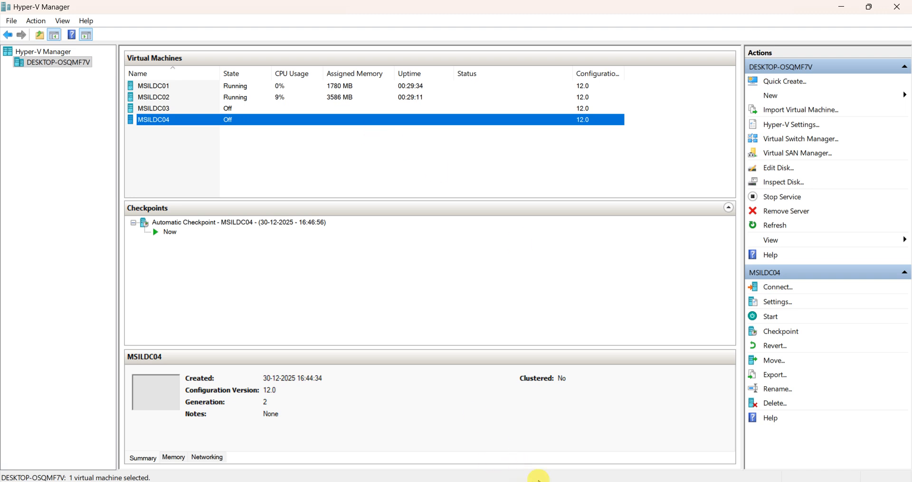
mouse_move(584, 479)
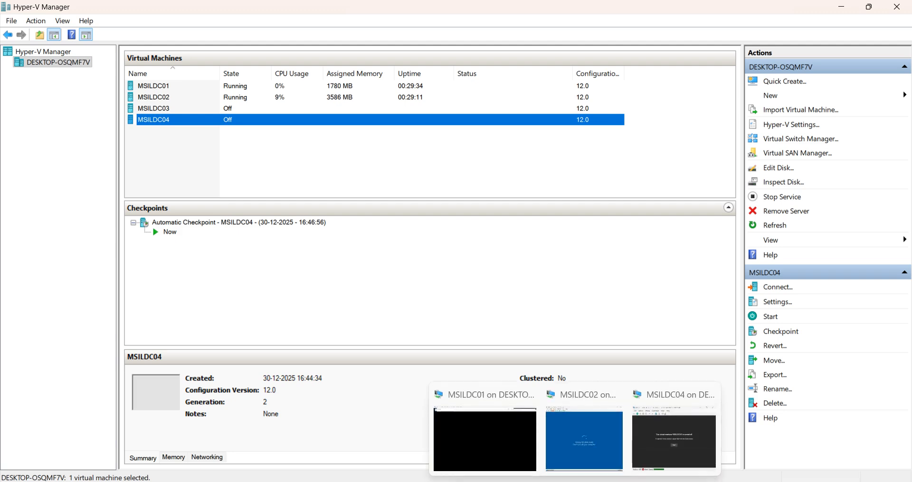
click(586, 422)
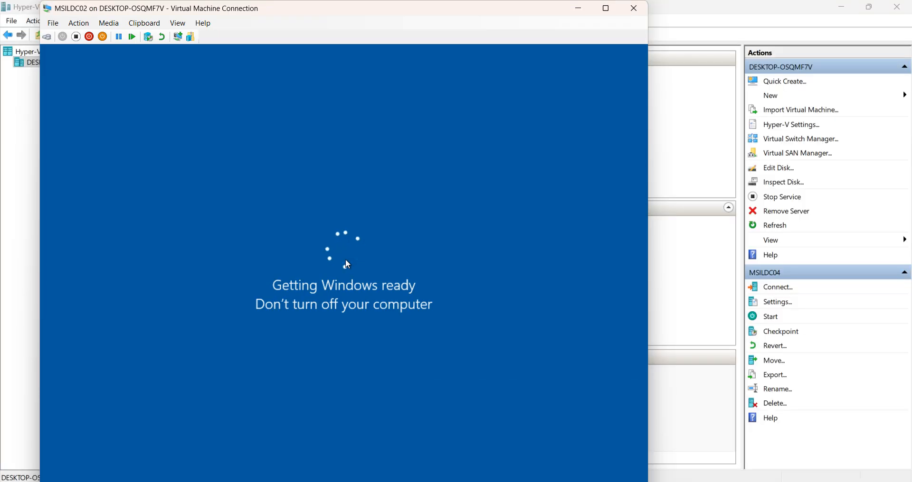
click(606, 8)
click(486, 242)
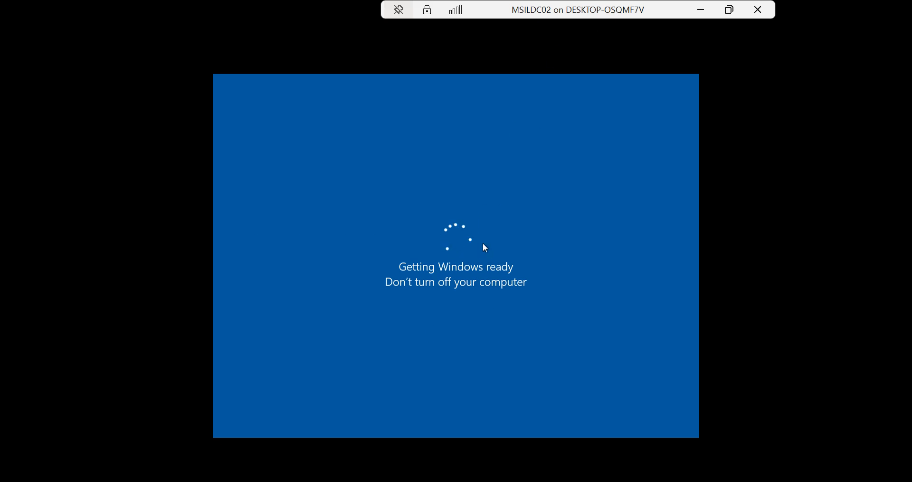
click(706, 14)
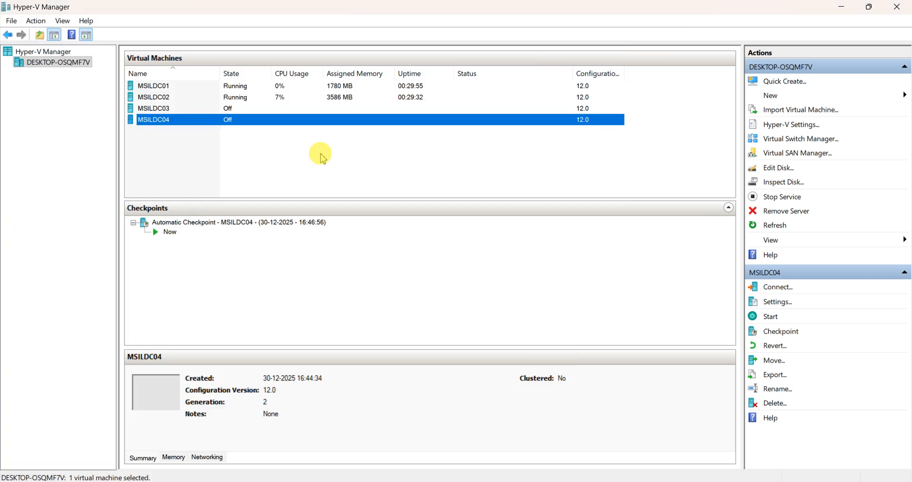
click(165, 101)
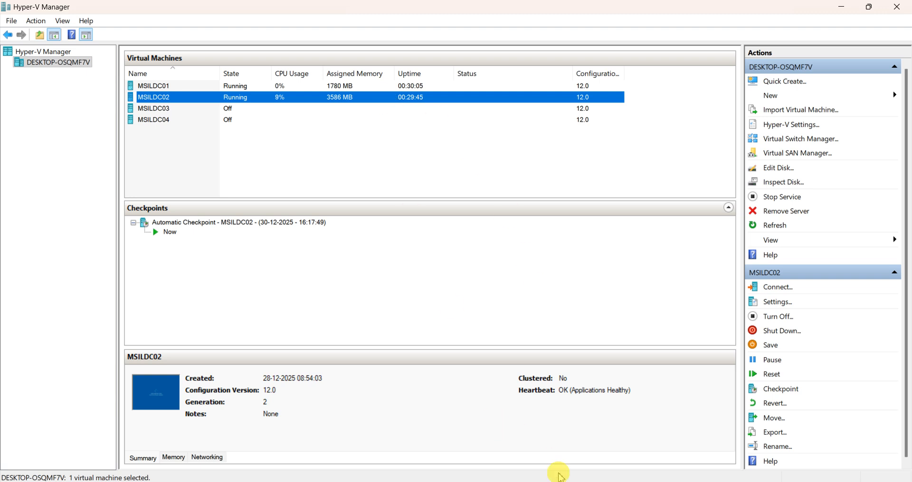
Check that MSILDC02 has turned off and close its console window
click(584, 434)
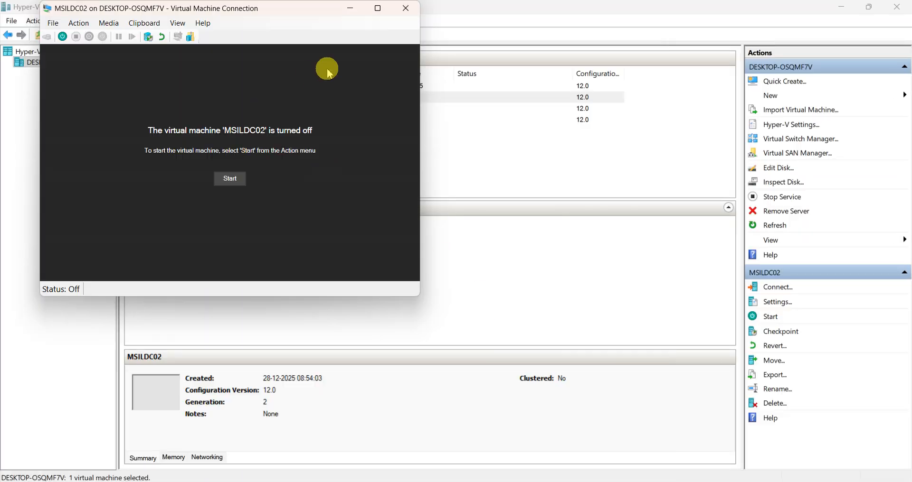
click(406, 8)
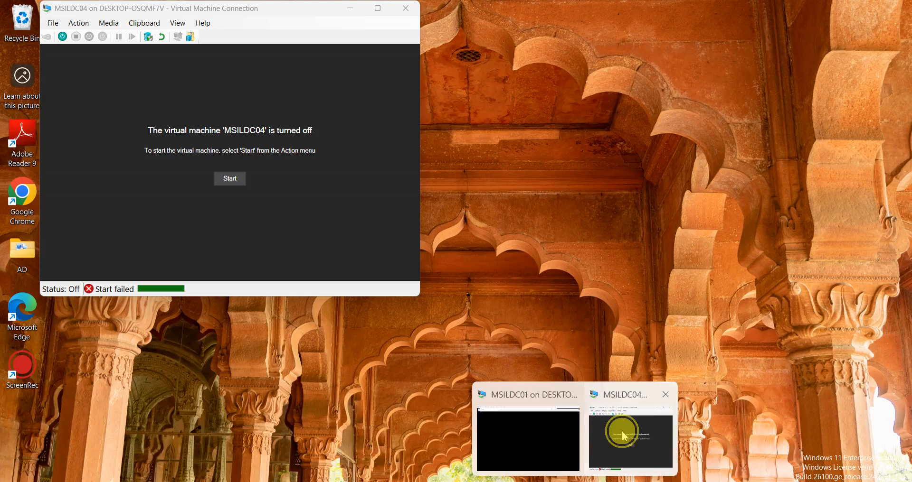
Start MSILDC04 from its last state, boot from the DVD, and show Setup full screen
click(623, 436)
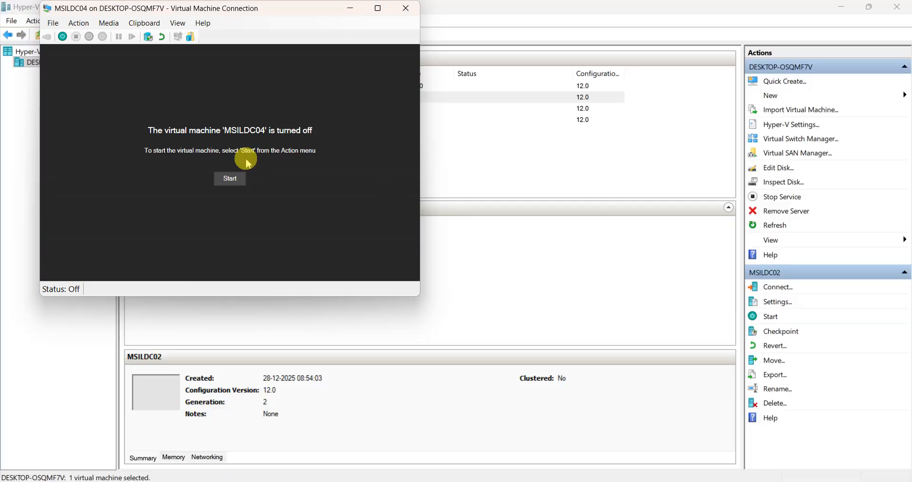
click(230, 180)
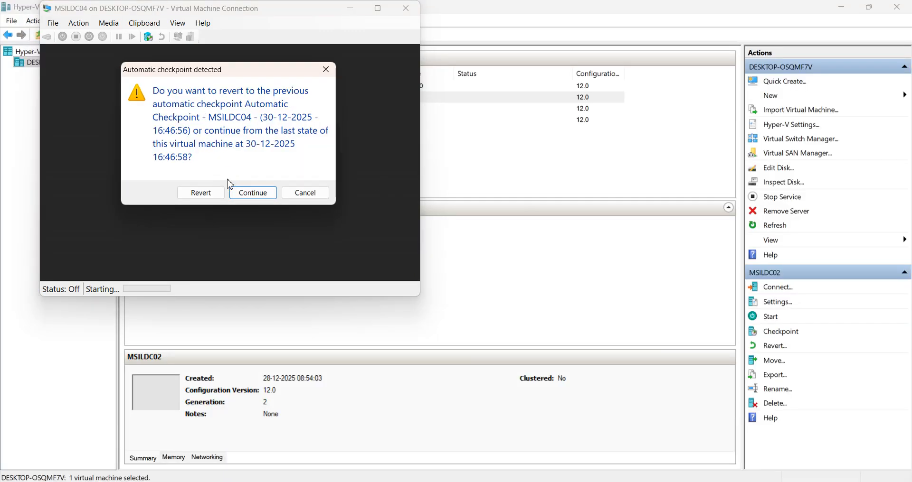
click(252, 194)
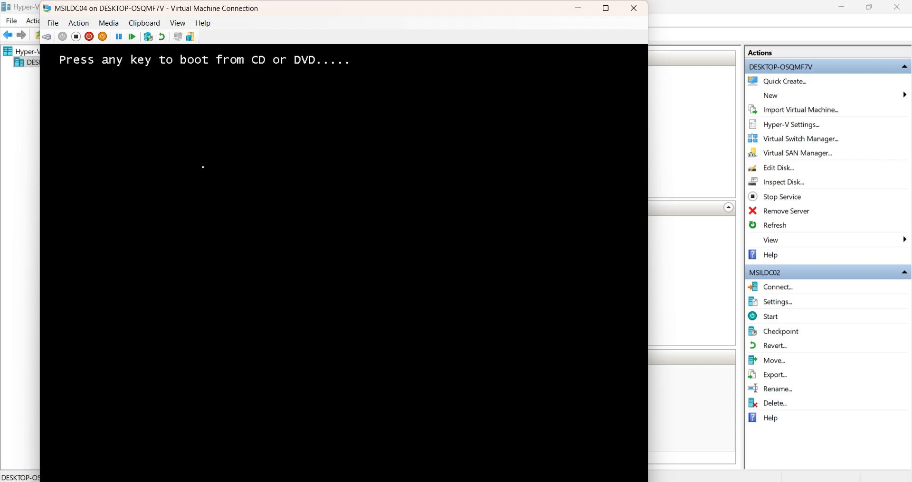
key(Return)
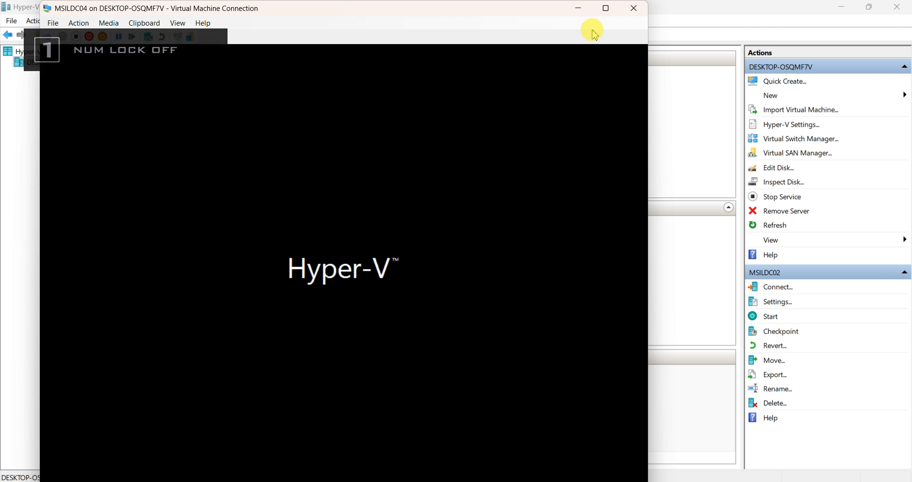
click(607, 8)
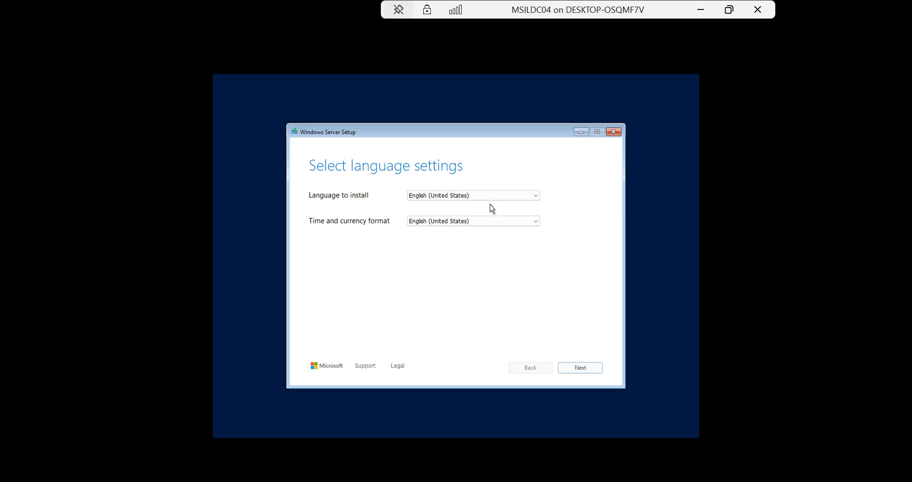
Set the time and currency format to English (India)
click(470, 224)
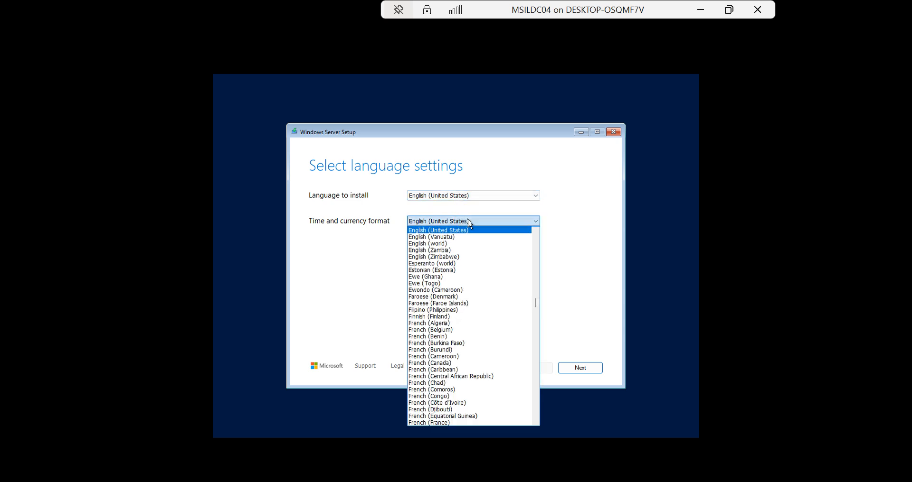
click(535, 233)
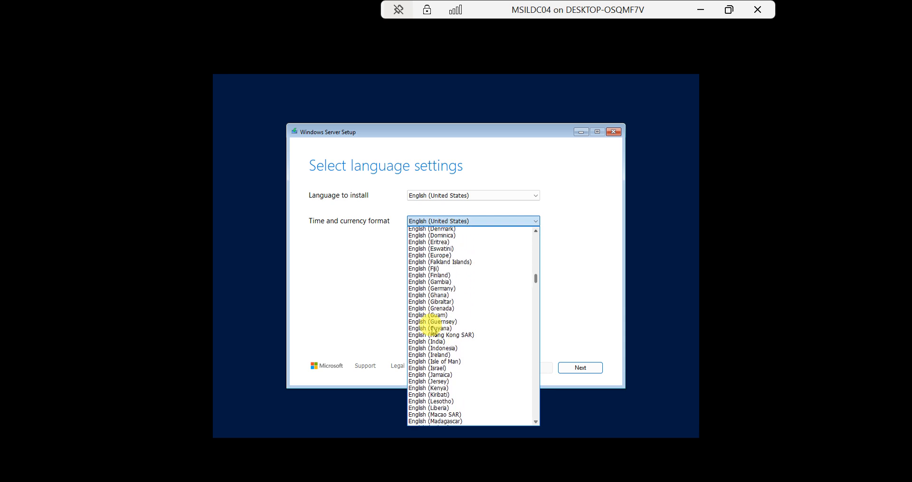
click(537, 421)
click(536, 422)
click(537, 421)
click(537, 421)
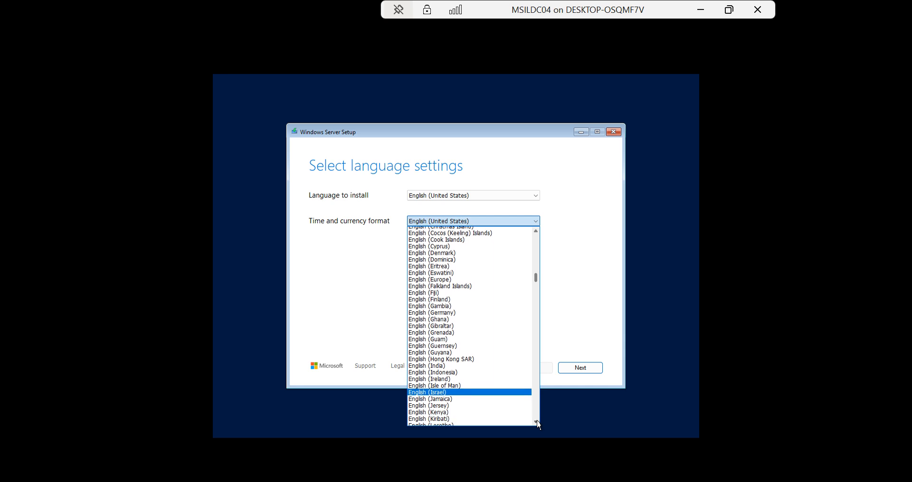
click(424, 363)
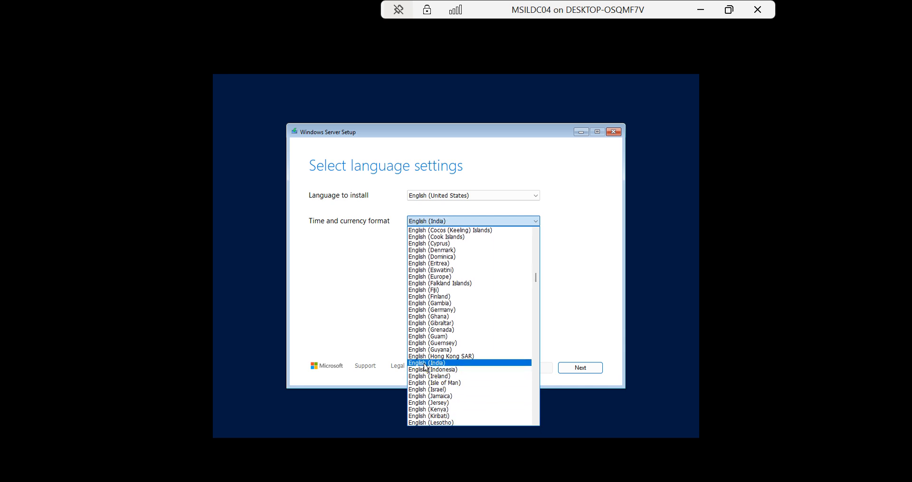
Keep English (United States) as install language and accept the English (India) keyboard
click(453, 198)
click(453, 203)
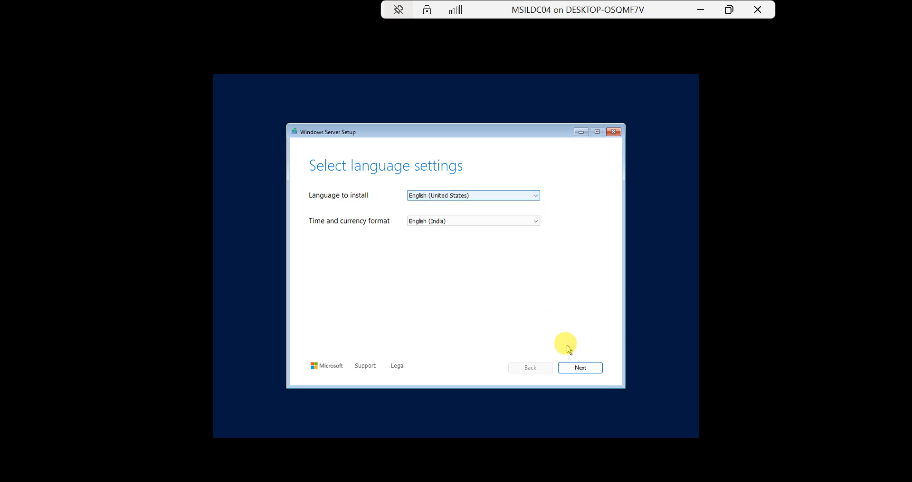
click(581, 368)
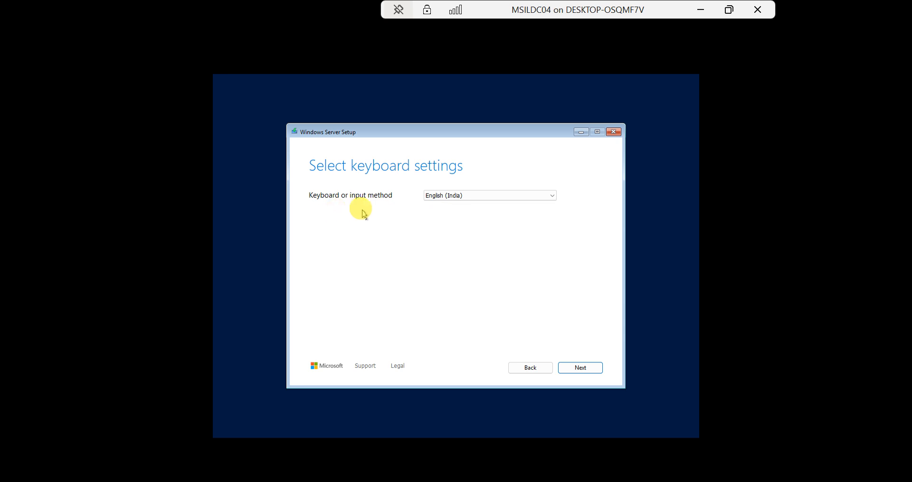
click(585, 371)
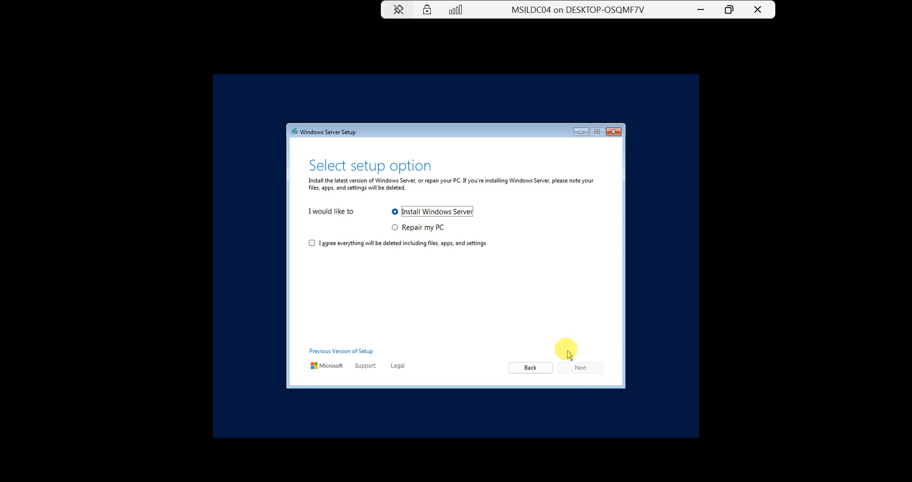
Agree to deletion, choose Windows Server 2025 Datacenter Evaluation (Desktop Experience), and accept the license
click(312, 243)
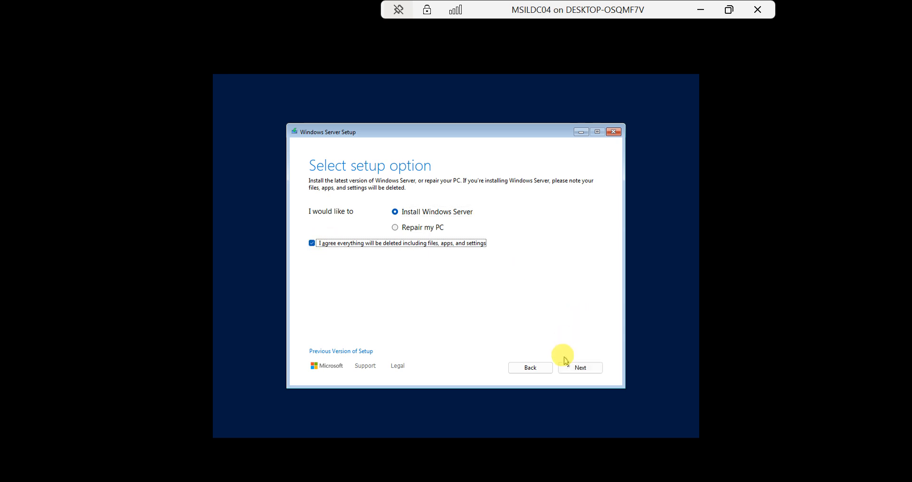
click(575, 370)
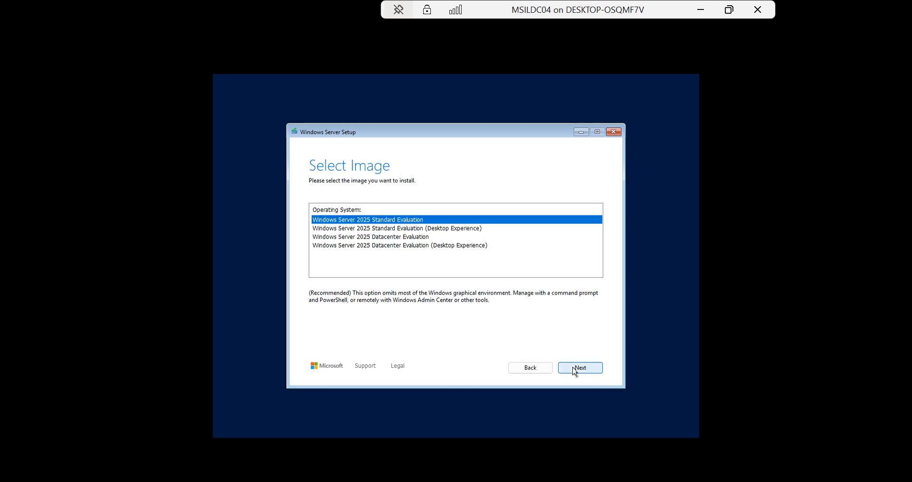
click(413, 246)
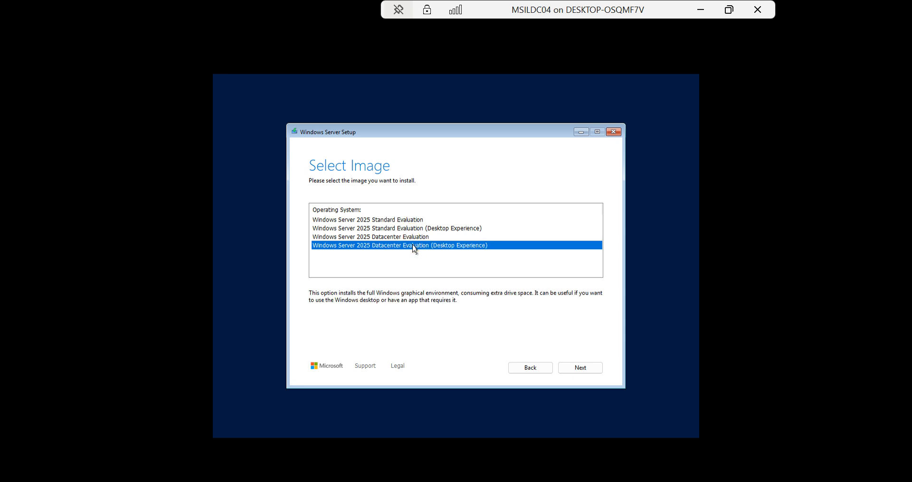
click(587, 370)
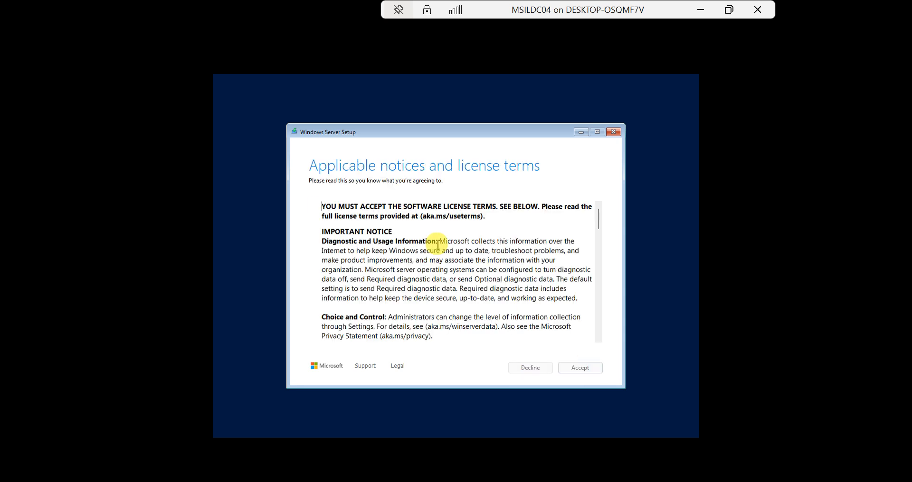
click(580, 369)
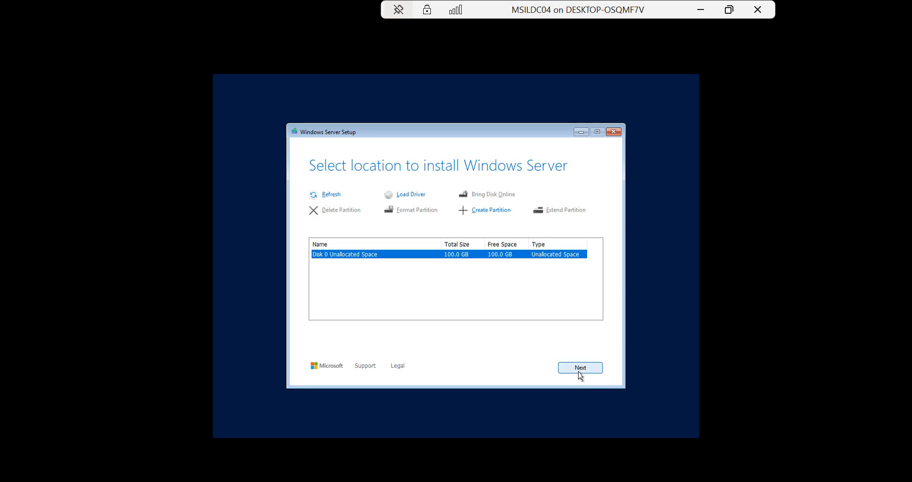
Install Windows Server onto Disk 0, then minimize the VM window and bring up PowerPoint
click(585, 370)
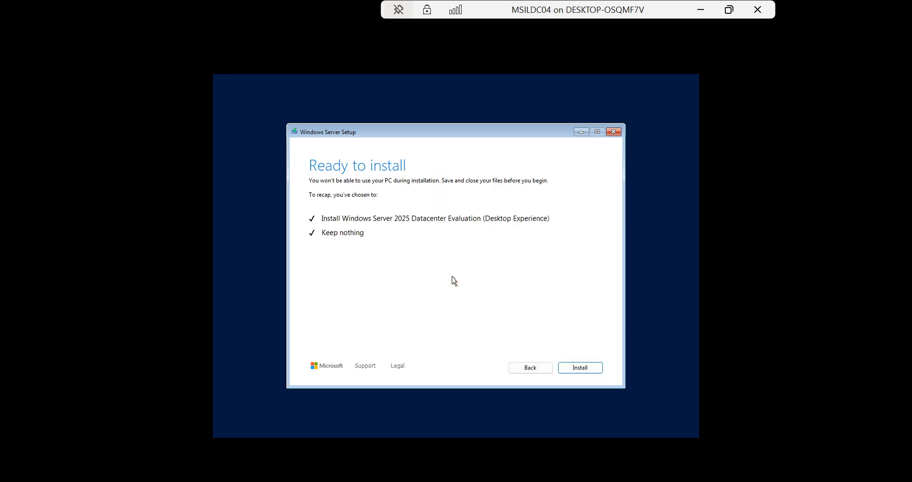
click(580, 369)
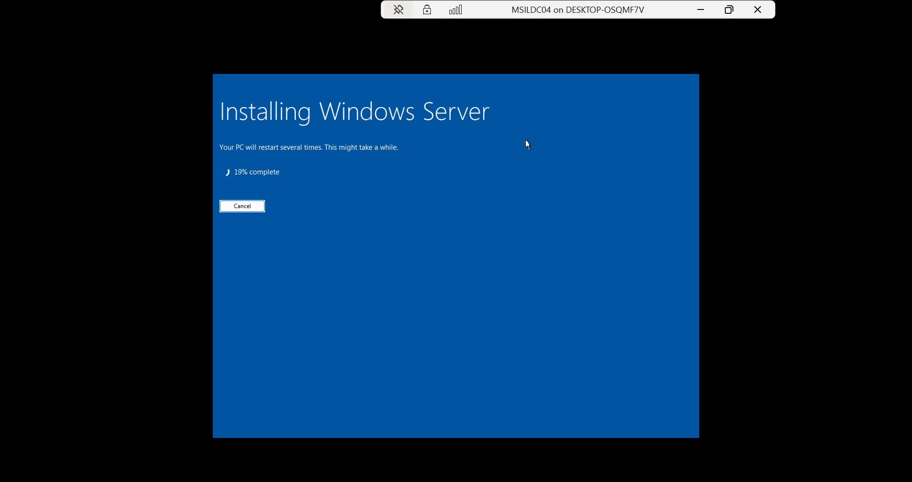
click(699, 9)
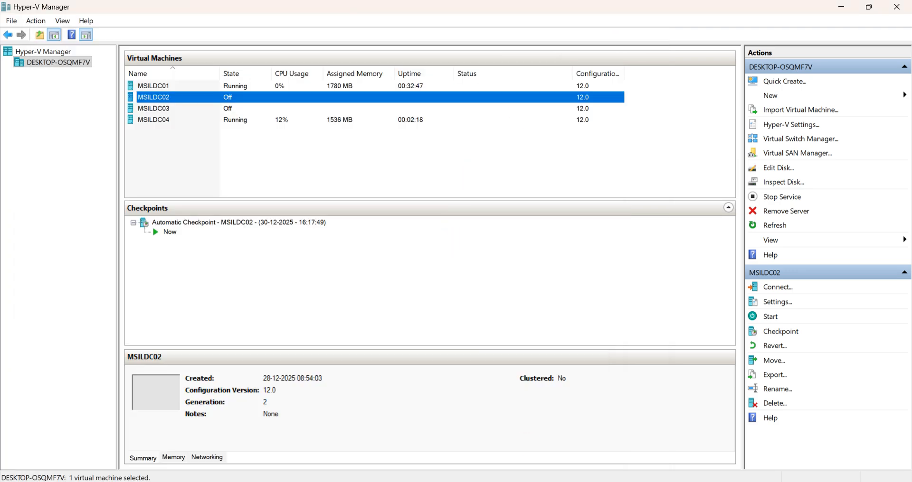
click(627, 481)
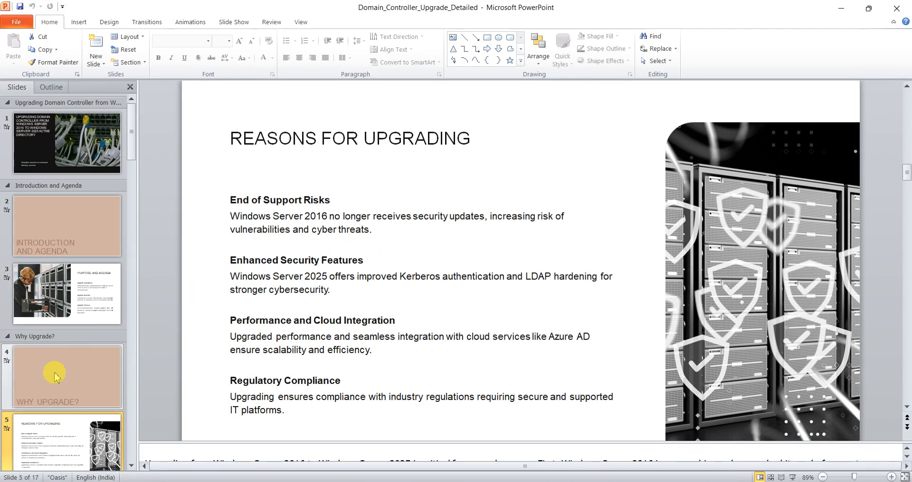
Browse slides 4 and 5, then show slide 6, Benefits of Windows Server 2025 AD
click(75, 380)
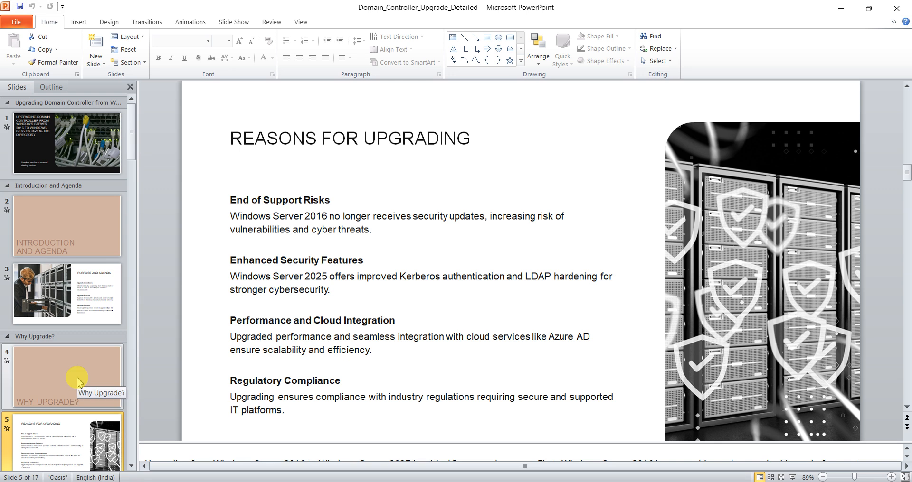
click(48, 431)
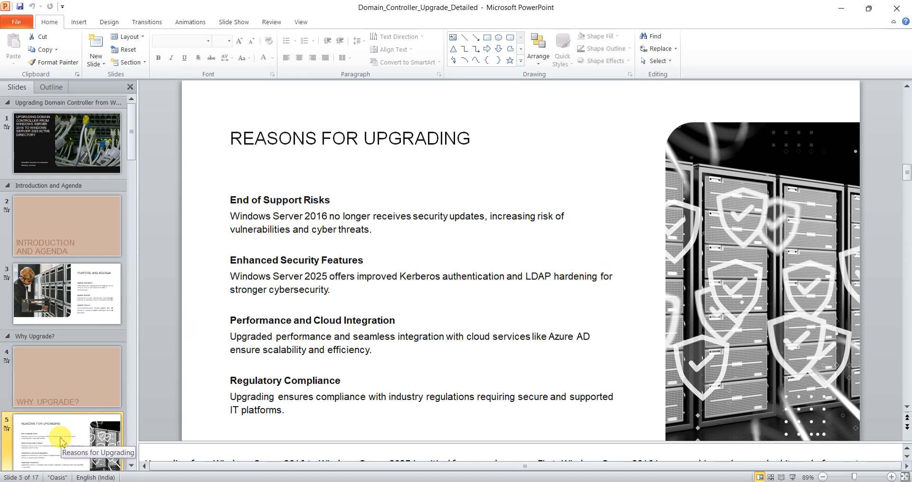
click(132, 466)
scroll(133, 467, down, 5)
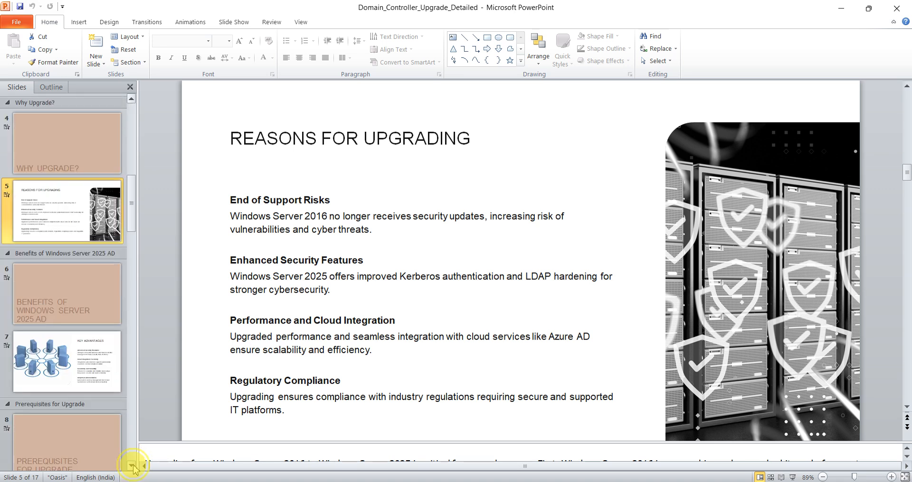
click(76, 287)
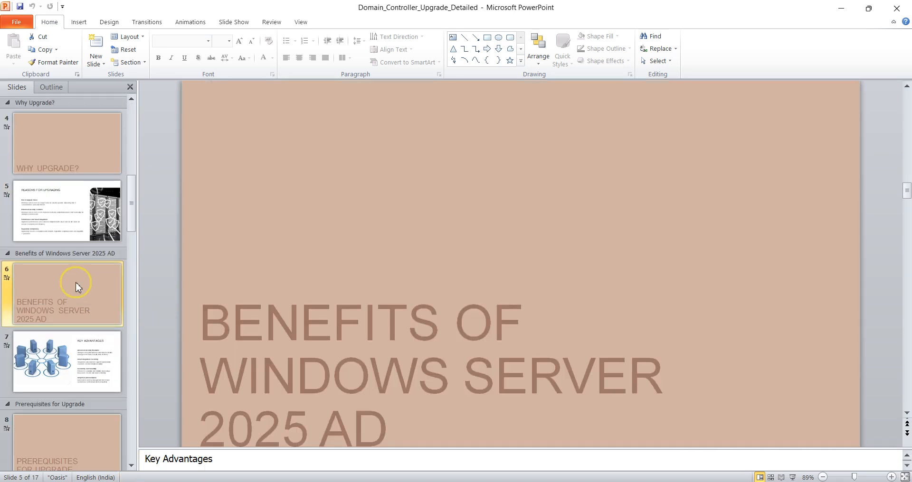
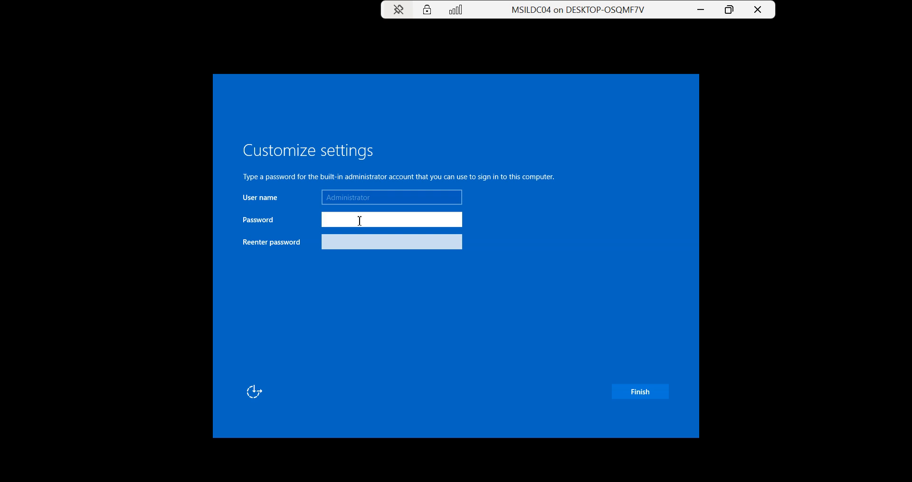
Enter and confirm the built-in Administrator password, then finish setup
text(•••••••••••)
key(Tab)
text(•••••••)
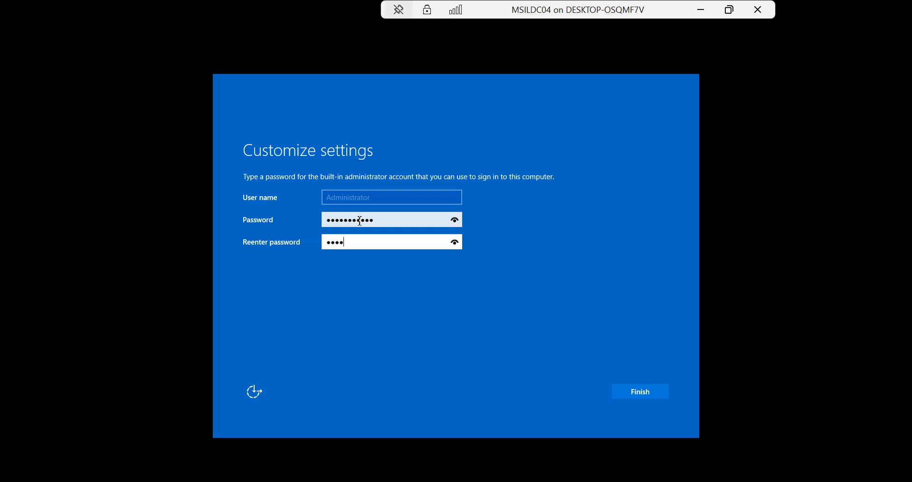
text(••••)
click(637, 390)
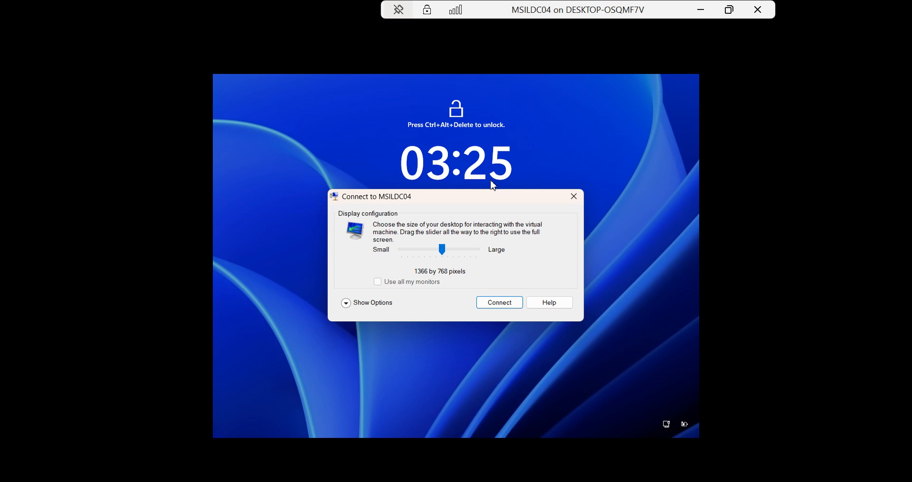
Connect to MSILDC04 at 1366 by 768, go full screen, and sign in as Administrator
click(499, 302)
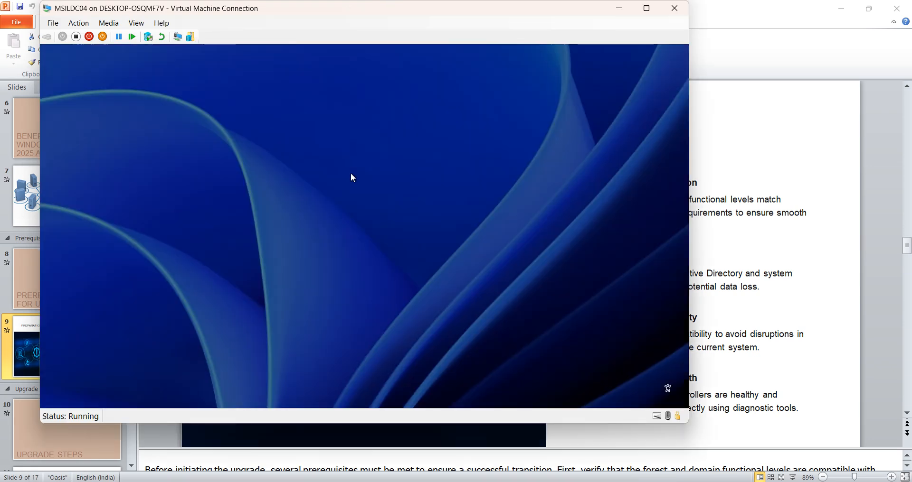
click(646, 8)
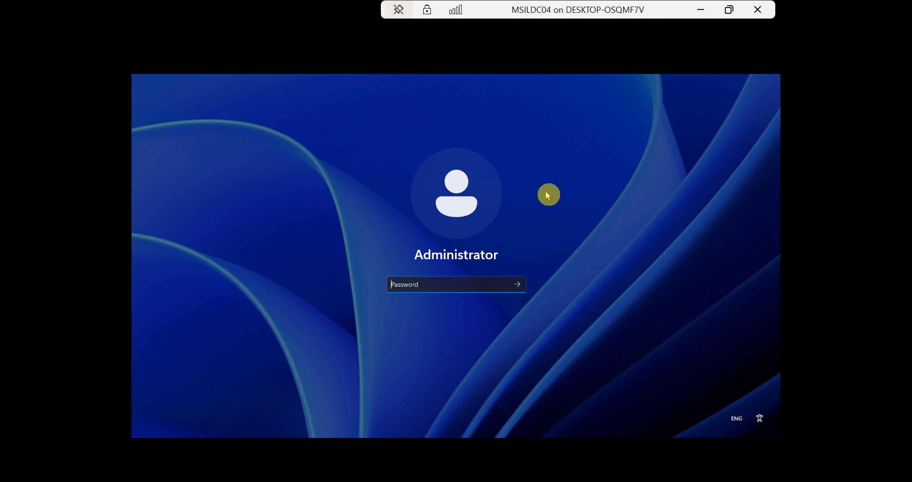
click(430, 286)
text(•••••••••)
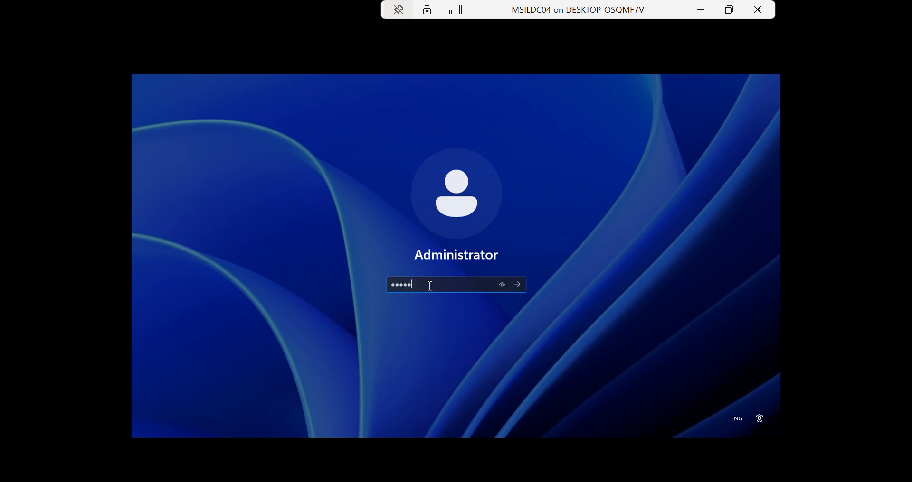
text(••)
key(Return)
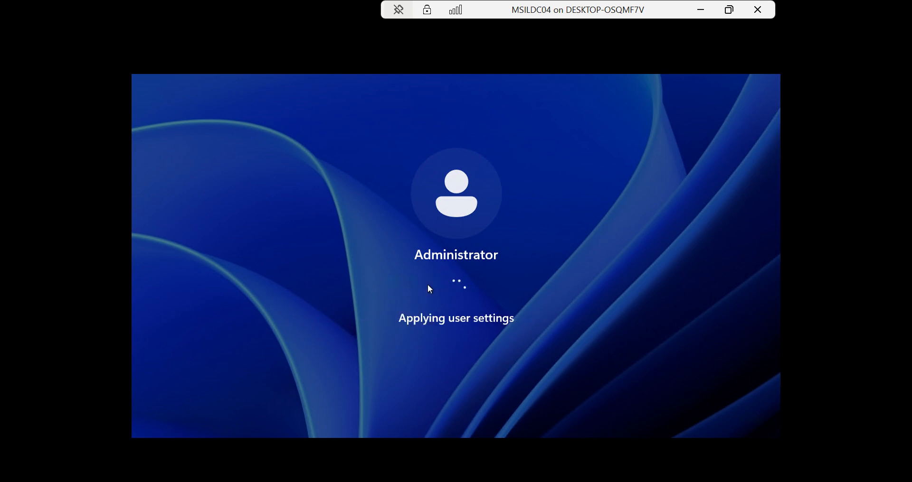
click(428, 284)
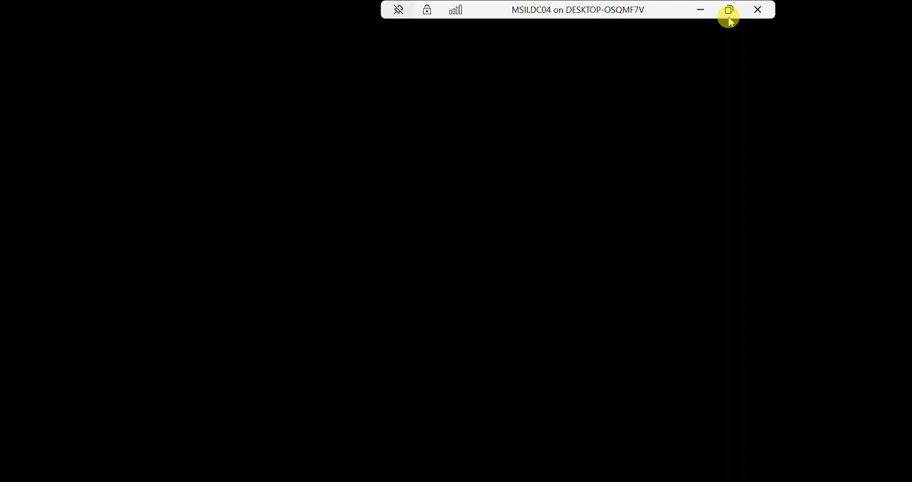
Leave and re-enter full screen, then accept the Send diagnostic data settings
click(729, 17)
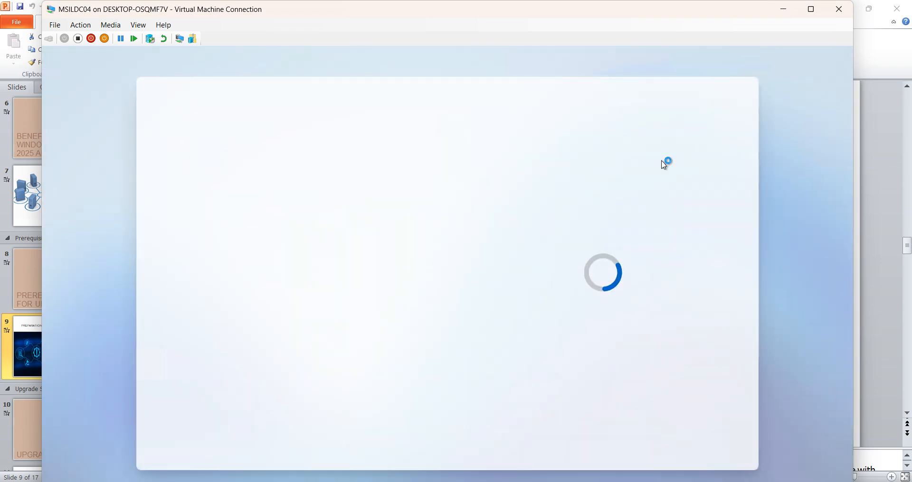
click(686, 128)
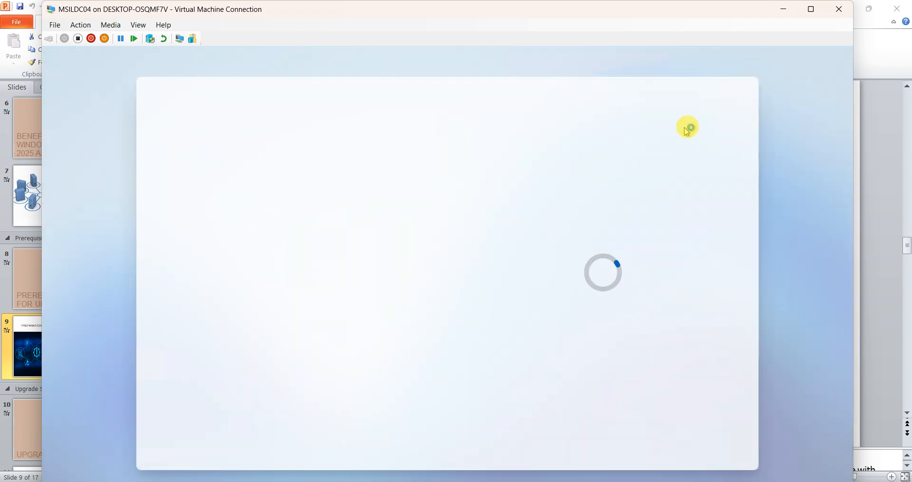
click(811, 9)
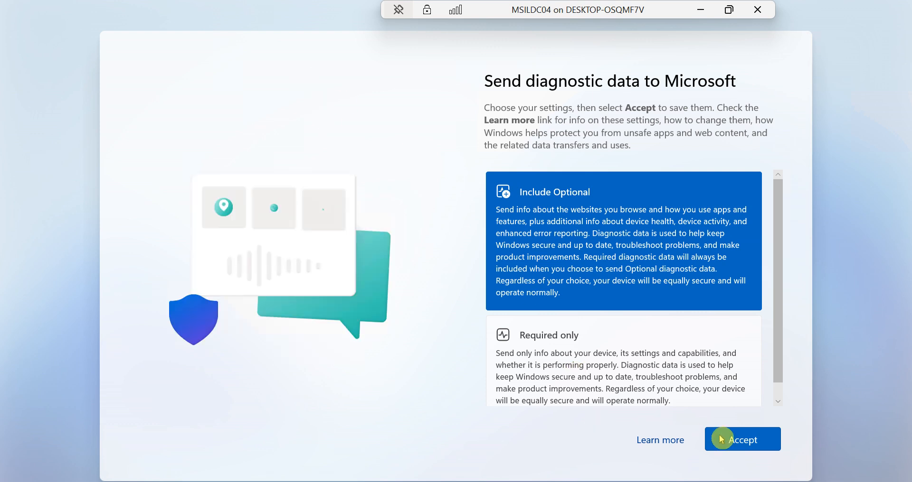
click(721, 440)
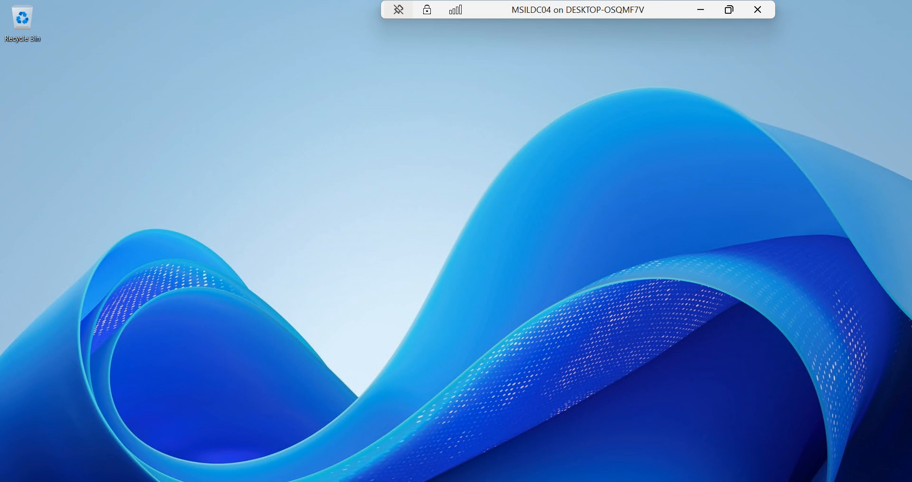
Launch the pinned Terminal from Start and check its Run as administrator option
key(super)
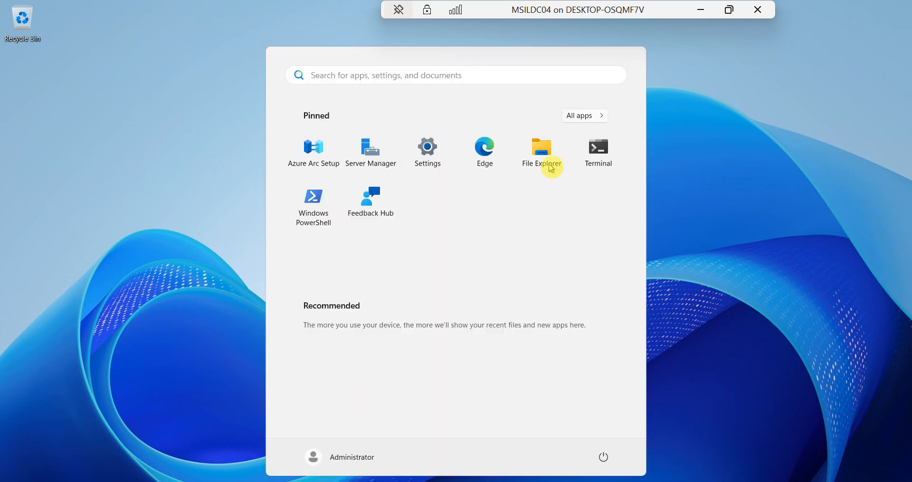
click(594, 151)
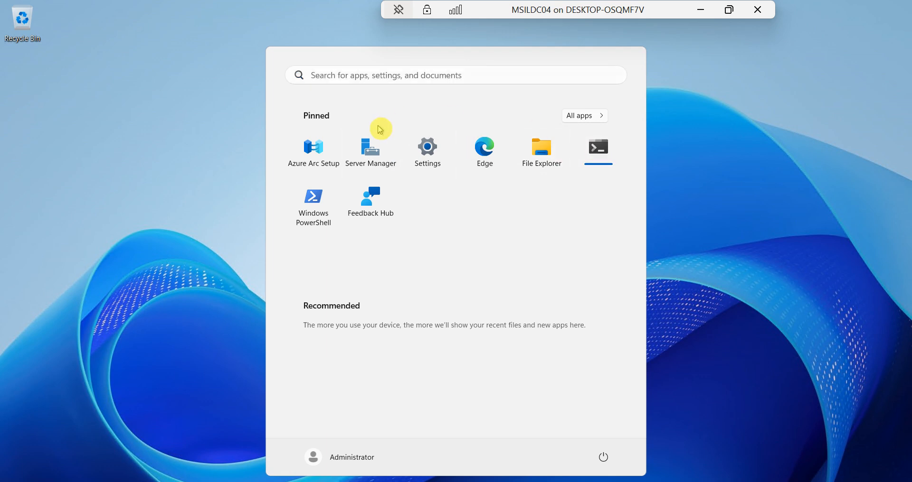
click(598, 148)
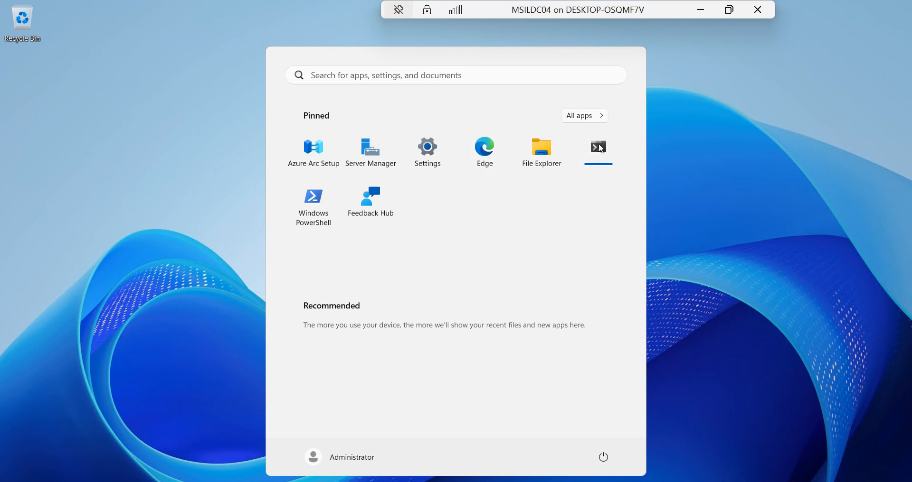
right_click(601, 149)
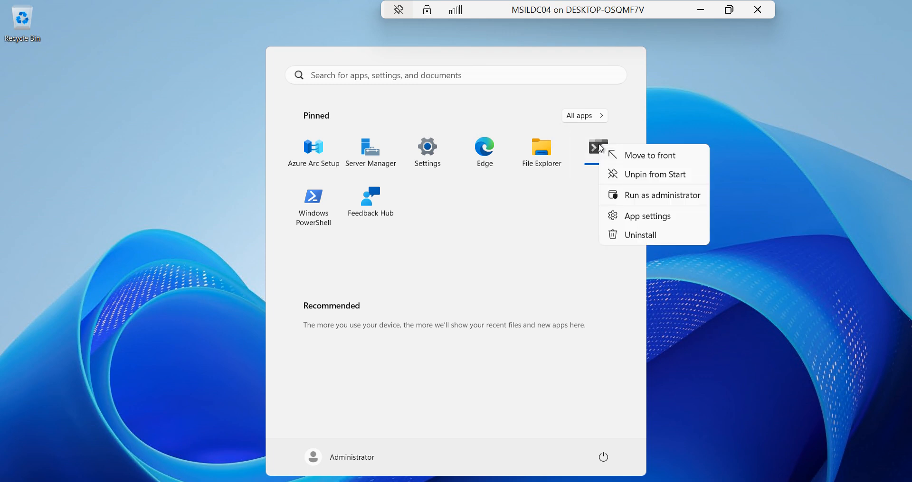
click(699, 103)
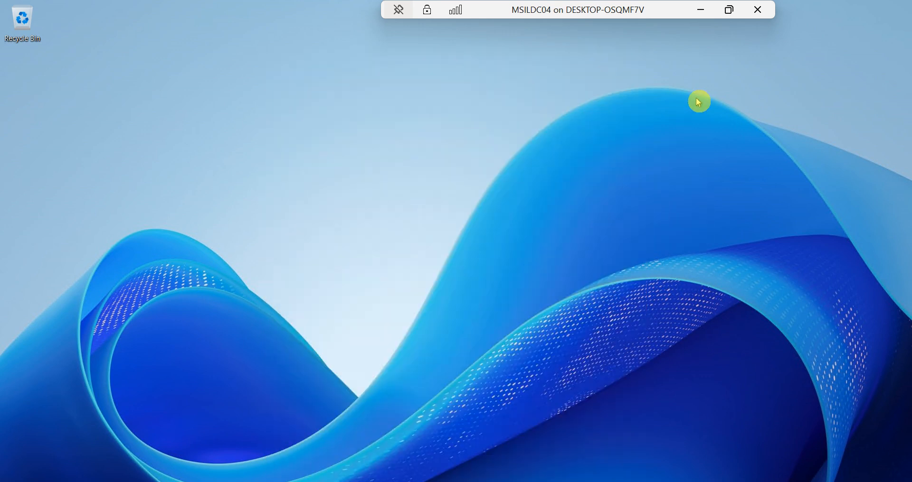
Refresh the desktop and close the frontmost duplicate PowerShell window
right_click(341, 165)
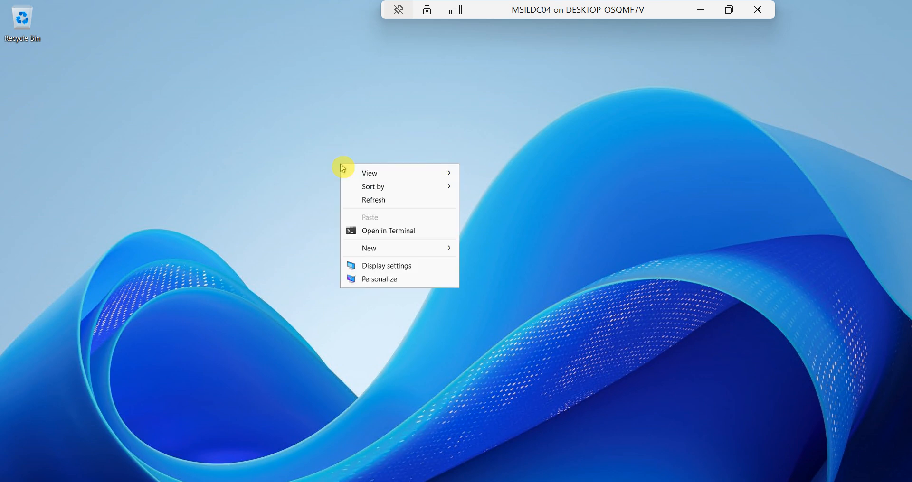
click(375, 202)
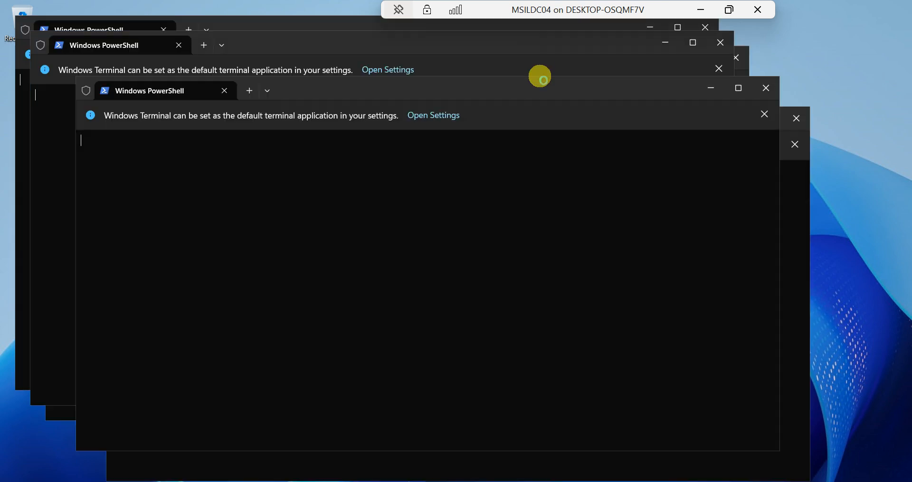
click(801, 122)
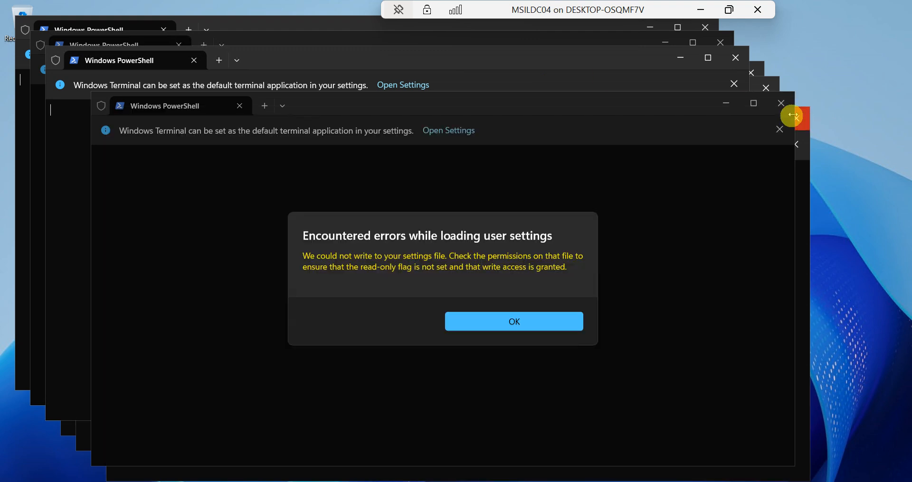
Dismiss the settings-file error and close all the extra stacked PowerShell windows
click(517, 321)
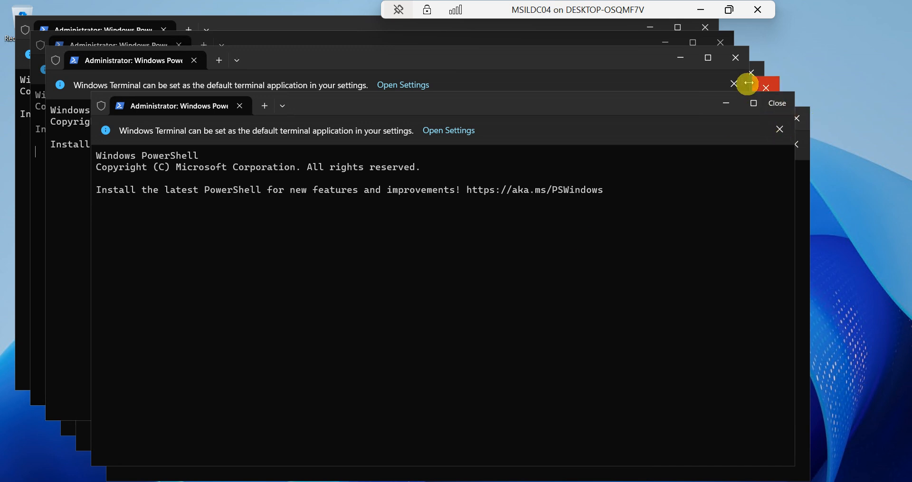
click(735, 57)
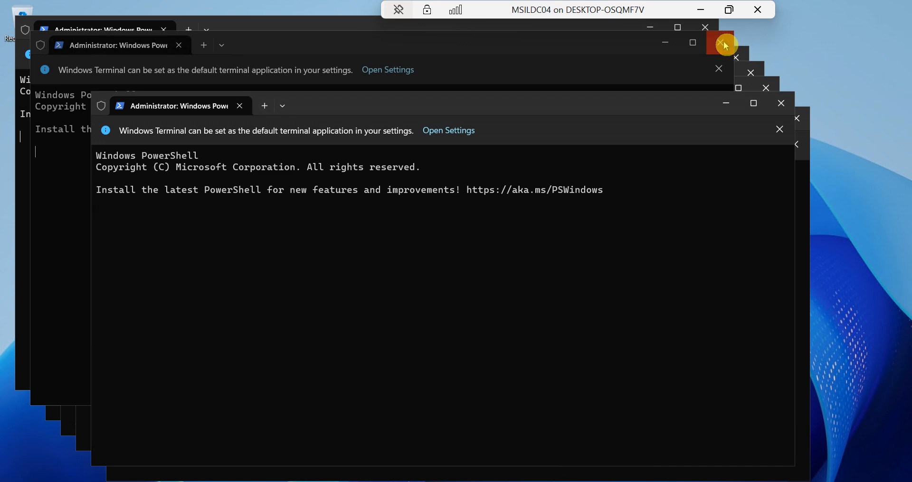
click(722, 42)
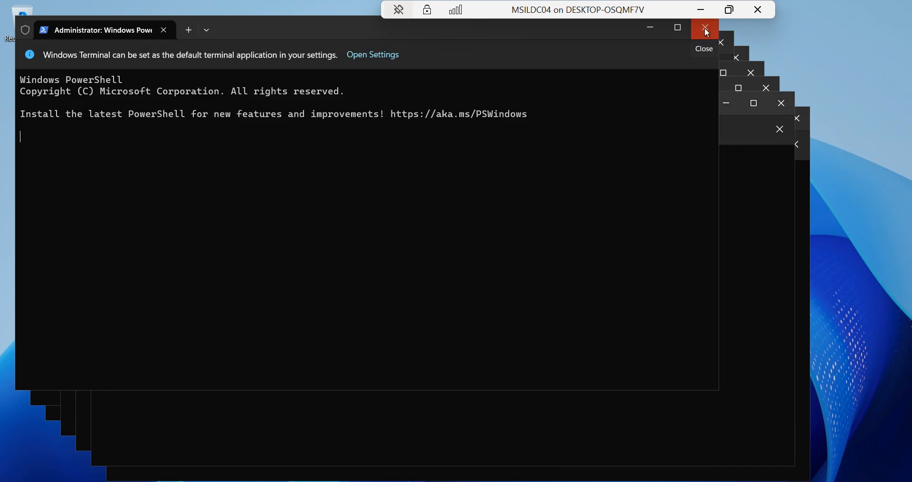
click(722, 43)
click(735, 57)
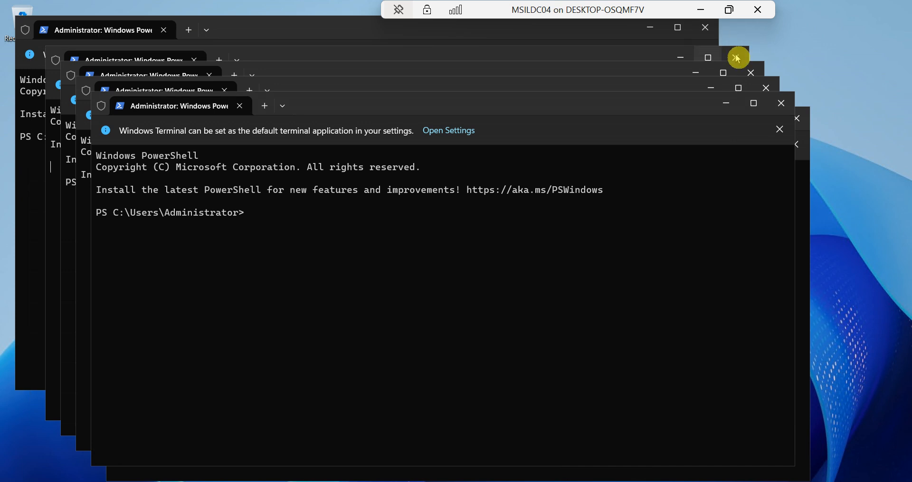
click(737, 59)
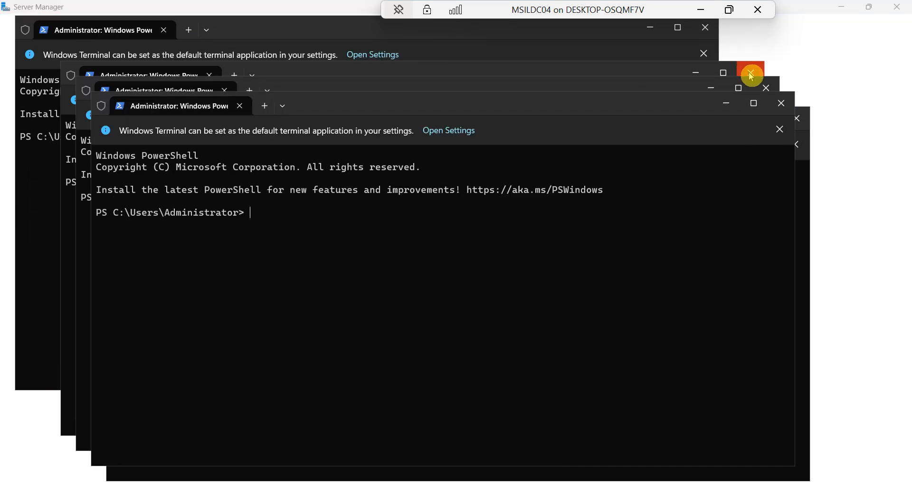
click(752, 74)
click(765, 88)
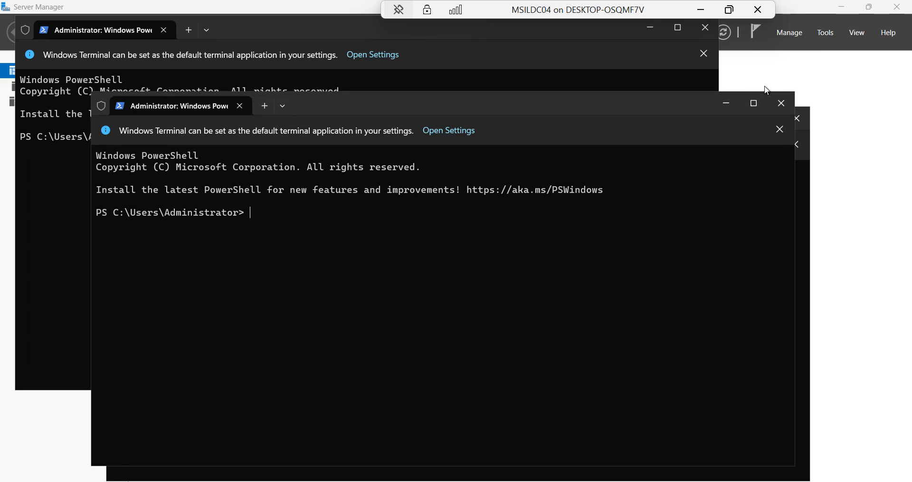
click(780, 103)
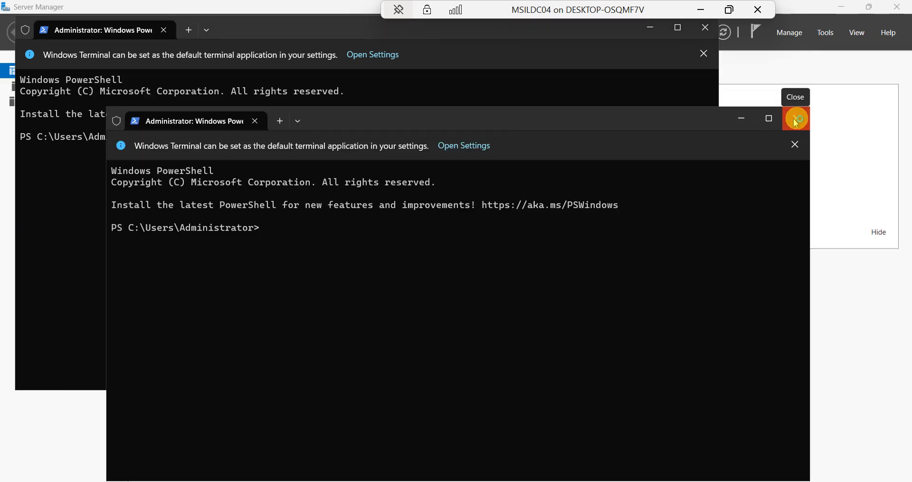
click(796, 121)
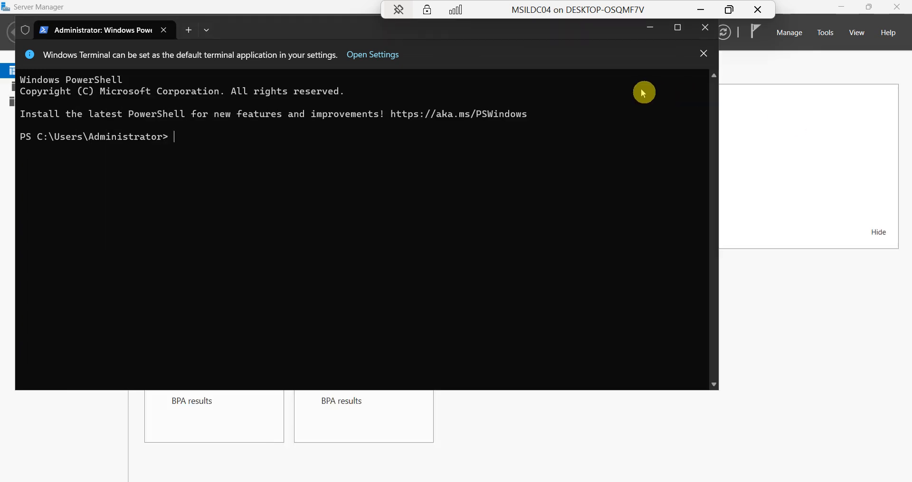
Minimize Server Manager and enter ipconfig in the remaining PowerShell prompt
click(845, 15)
click(840, 6)
click(295, 169)
text(ipconfig)
Run ipconfig to check the VM's IP settings, then open Network Connections with ncpa.cpl
key(Return)
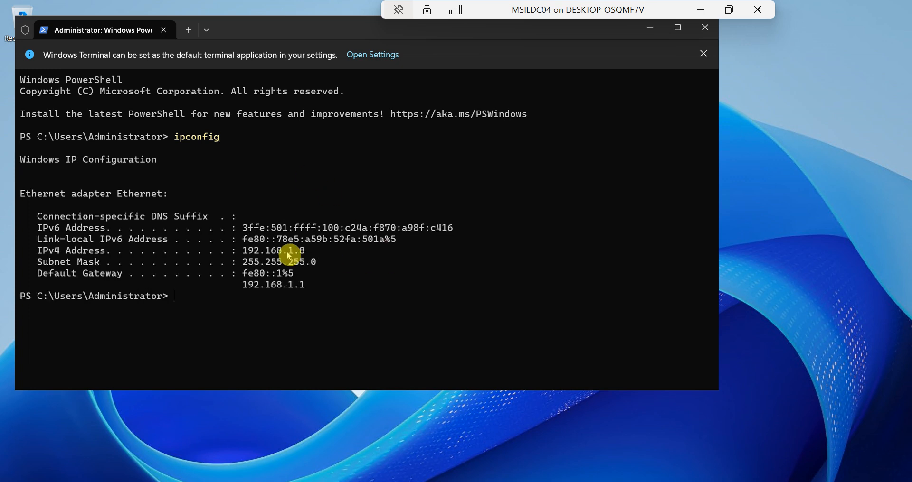
text(ncpa.cpl)
key(Return)
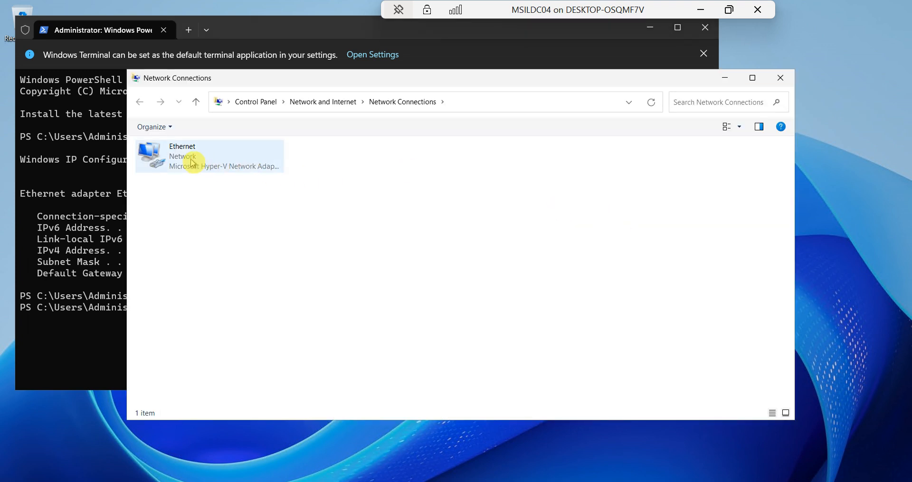
In the Ethernet adapter's properties, uncheck IPv6 and switch IPv4 to manual addressing
double_click(217, 165)
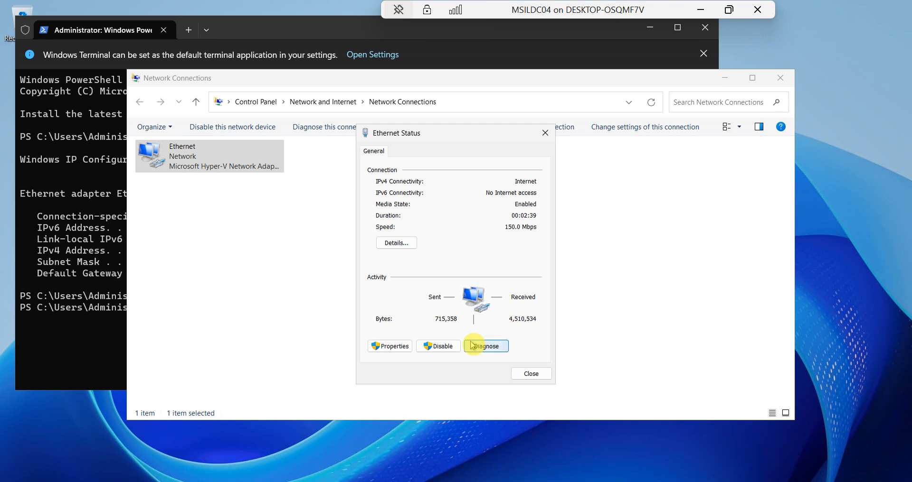
click(397, 347)
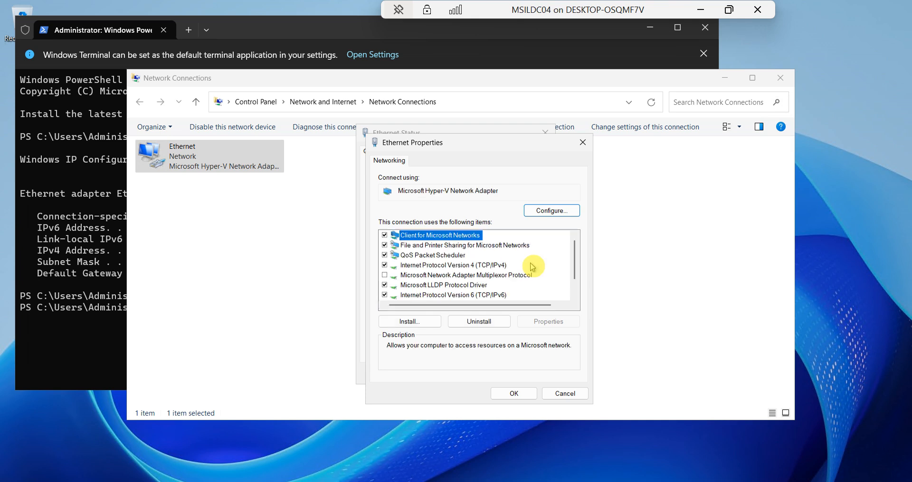
click(385, 295)
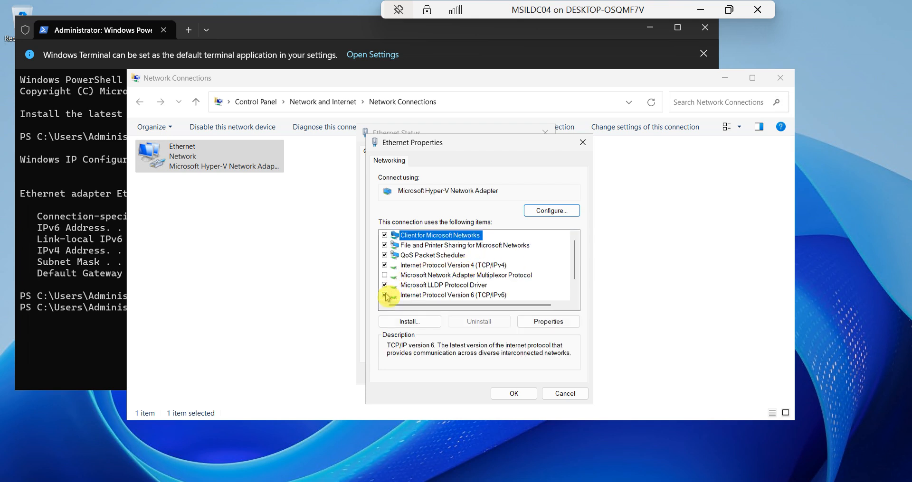
click(420, 266)
click(538, 323)
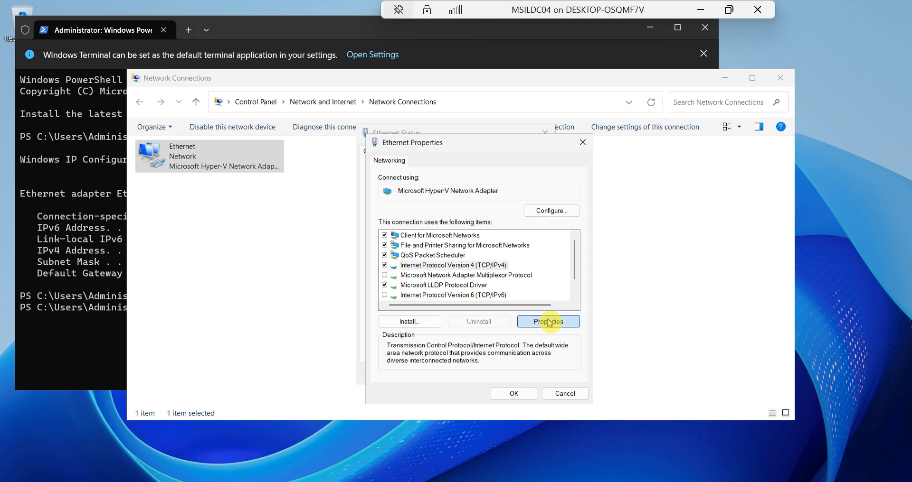
click(432, 273)
click(511, 283)
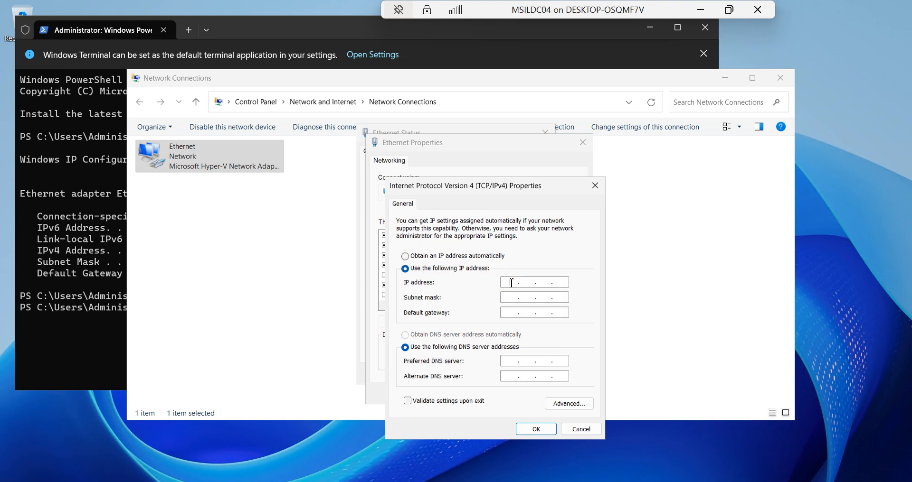
Save IP 192.168.1.8, mask 255.255.255.0, gateway 192.168.1.1, DNS 192.168.1.6/192.168.1.8, and close the dialogs
key(Num_Lock)
text(192 . 168)
key(Tab)
key(Tab)
text(192)
key(Tab)
key(Tab)
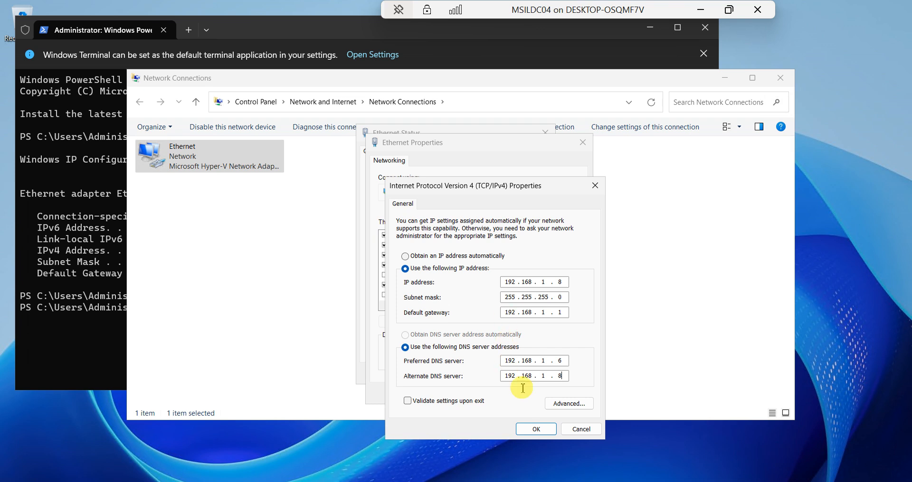
click(536, 429)
click(526, 392)
click(527, 374)
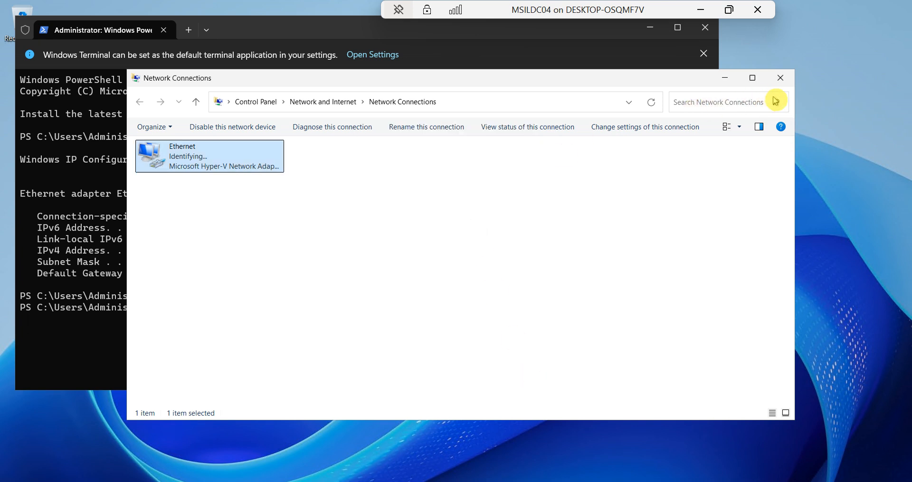
click(782, 81)
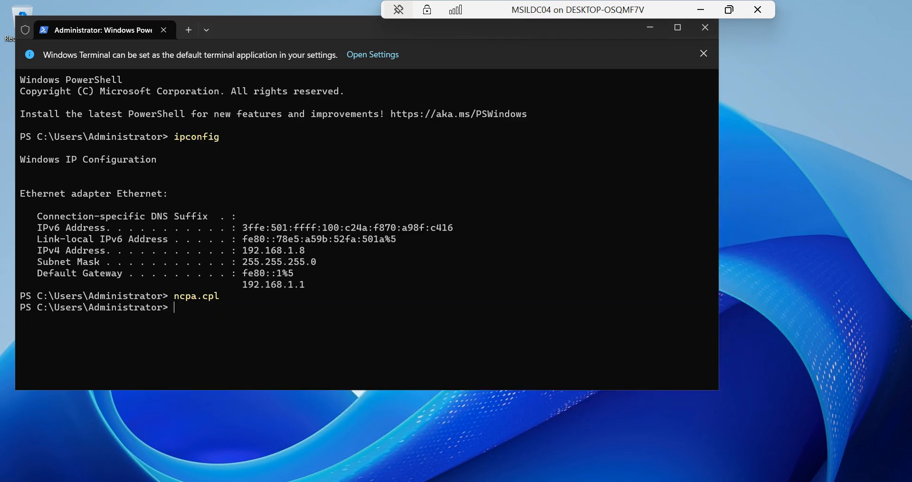
Open File Explorer from the Start menu and maximize it
click(328, 479)
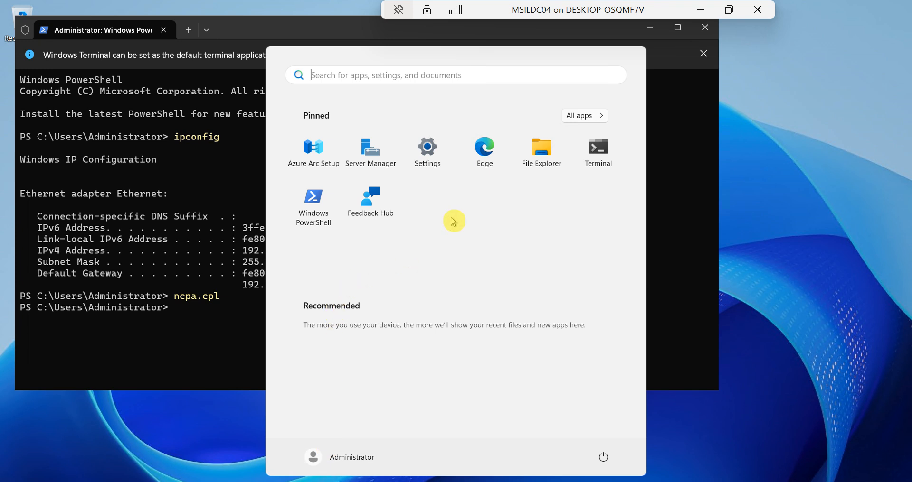
click(541, 148)
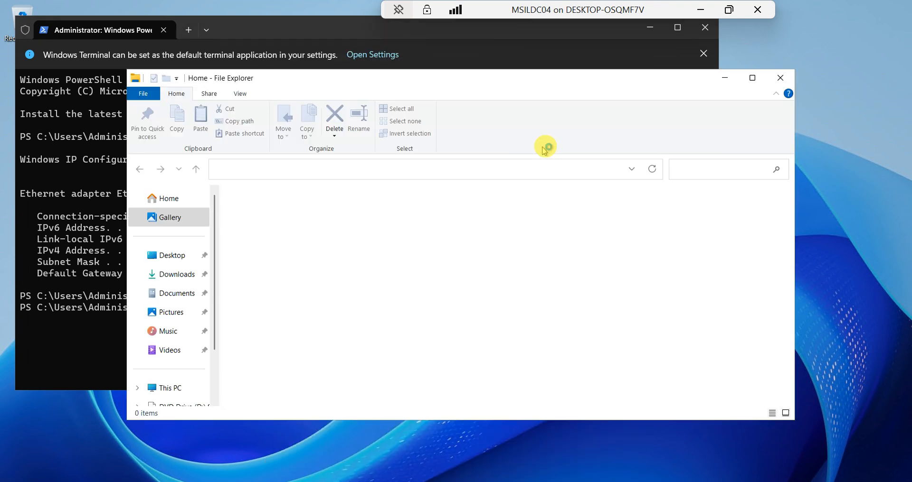
click(752, 78)
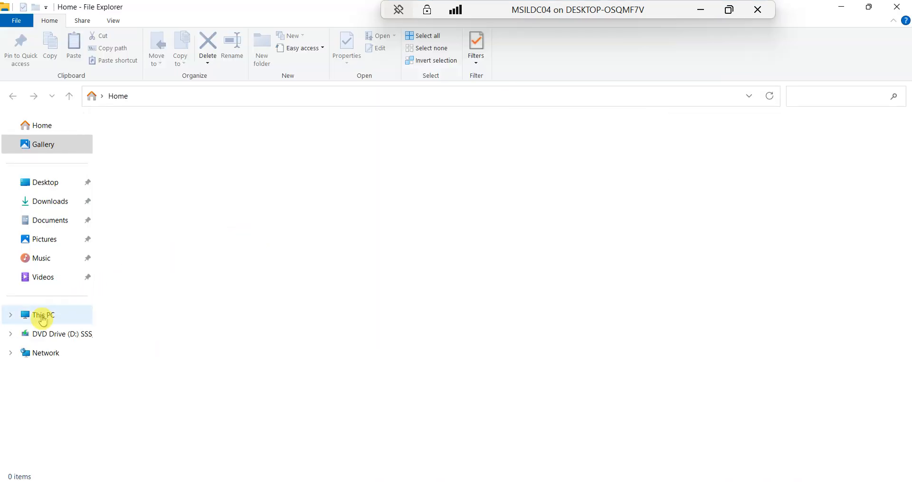
Rename the computer to MSILDC04 through This PC Properties > Advanced system settings
click(41, 318)
right_click(42, 319)
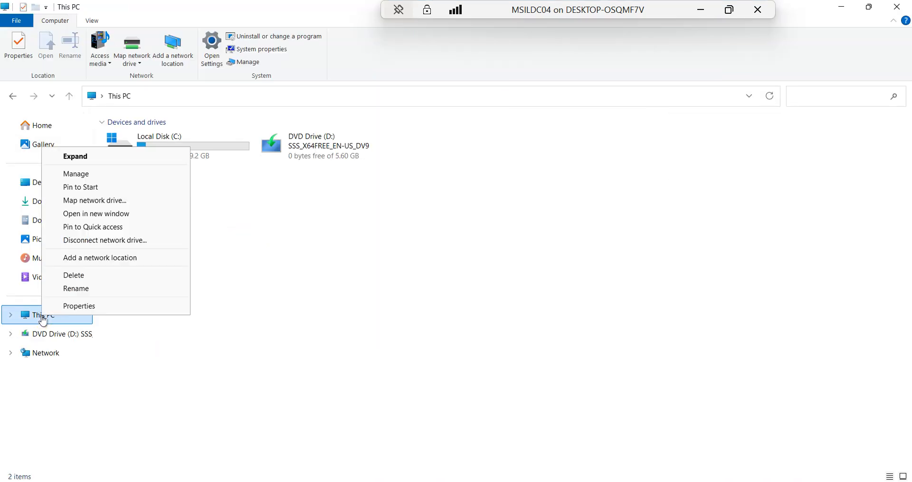
click(85, 306)
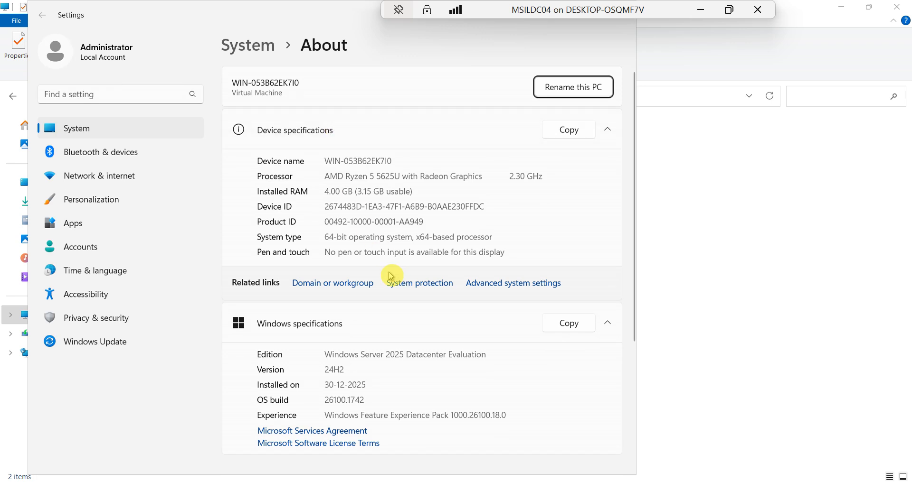
click(484, 285)
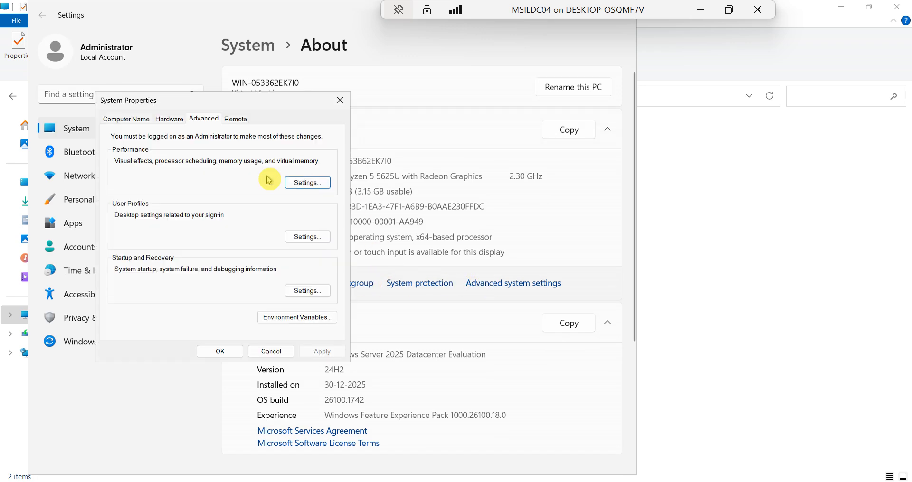
click(128, 119)
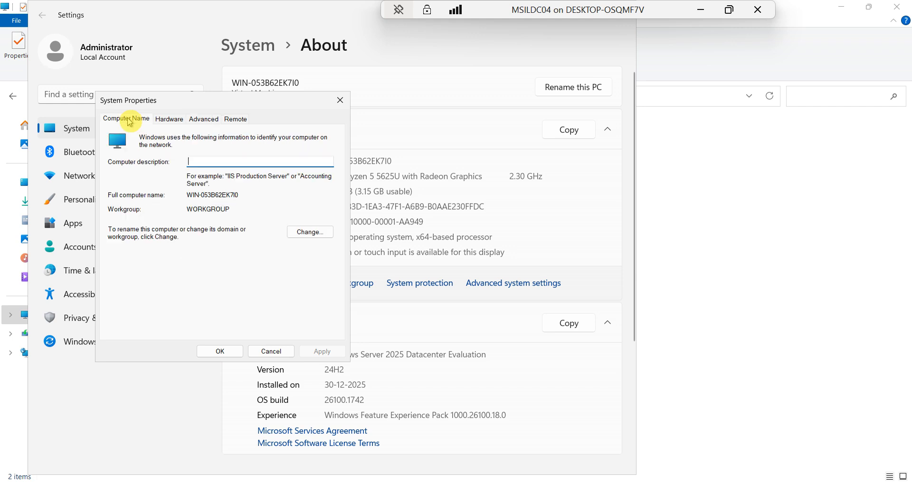
click(309, 233)
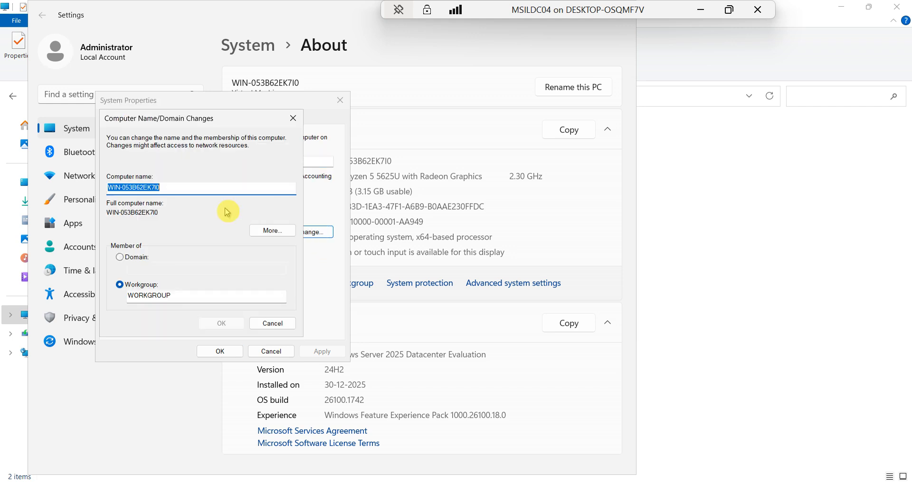
text(MSILDC04)
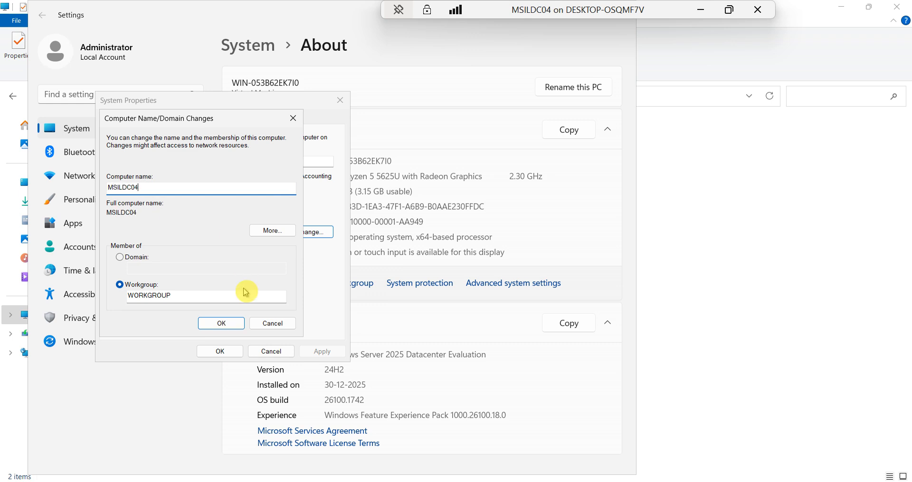
click(225, 323)
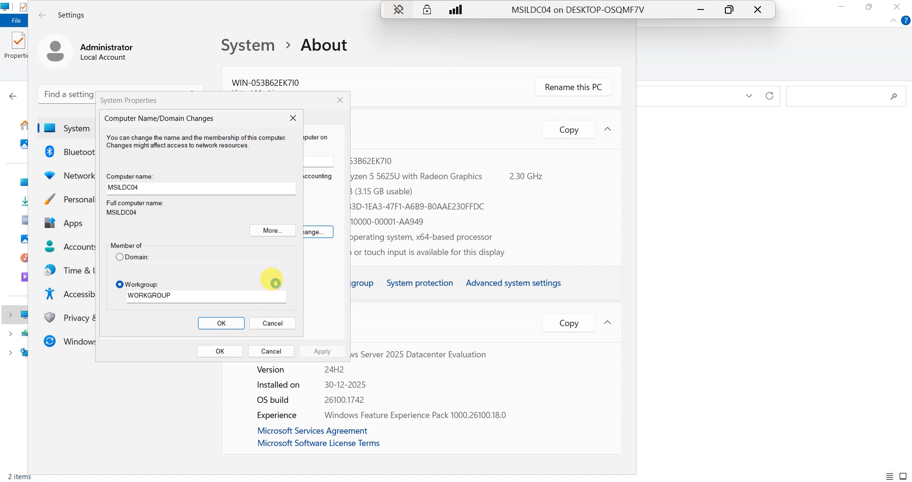
Acknowledge the restart notice, close System Properties, restart now, and switch to MSILDC01
click(257, 266)
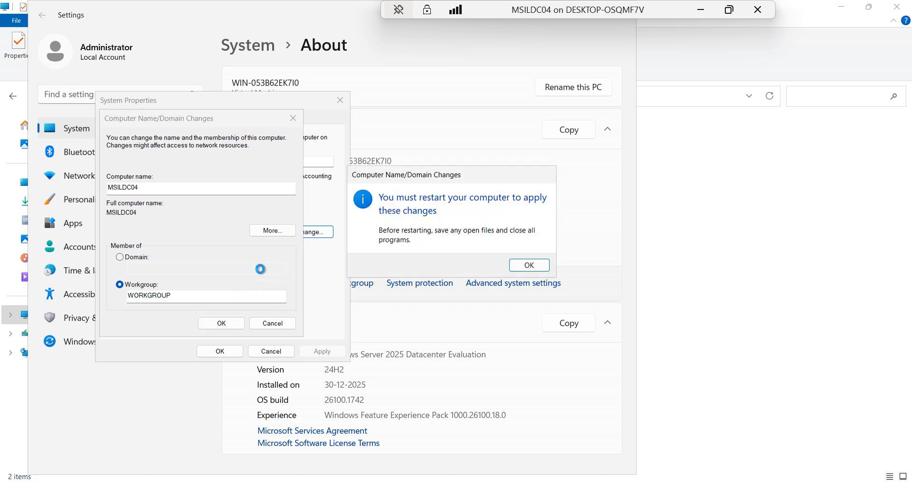
click(526, 264)
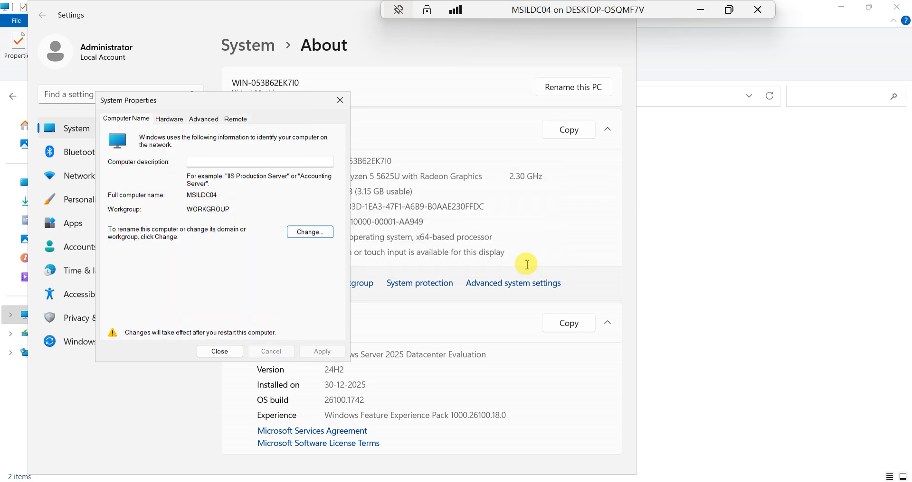
click(219, 351)
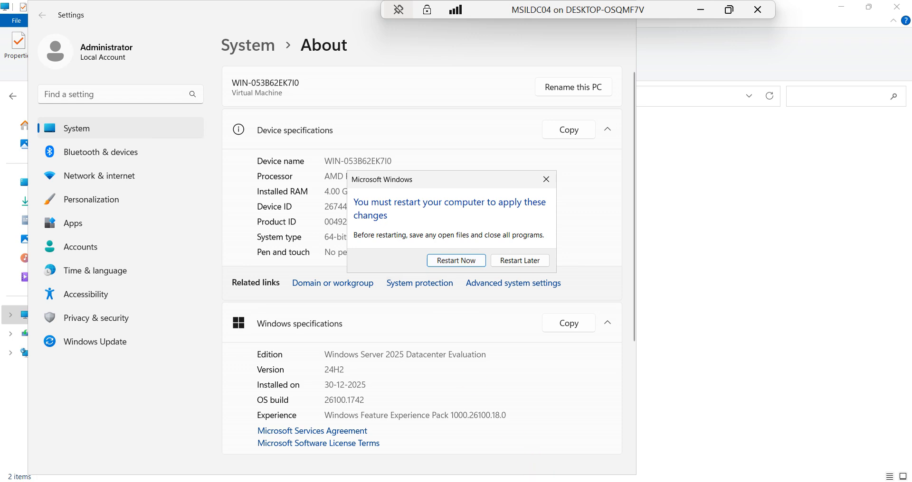
mouse_move(549, 481)
click(450, 262)
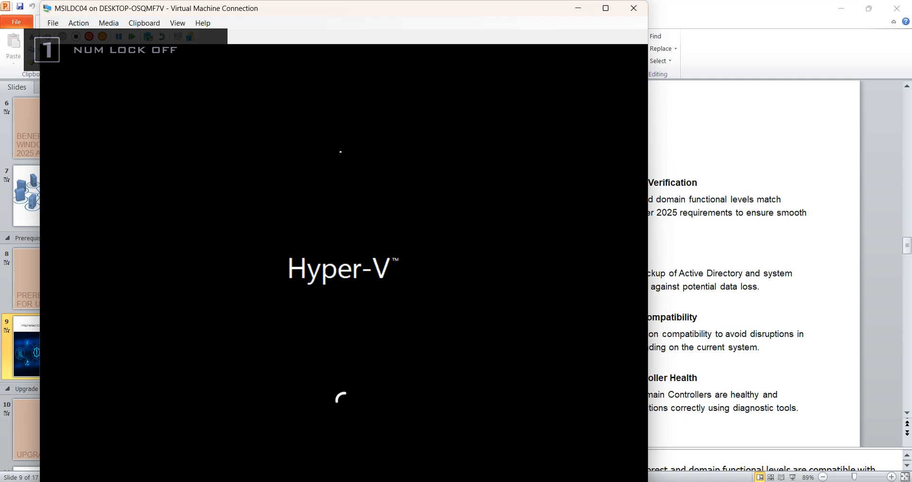
mouse_move(575, 481)
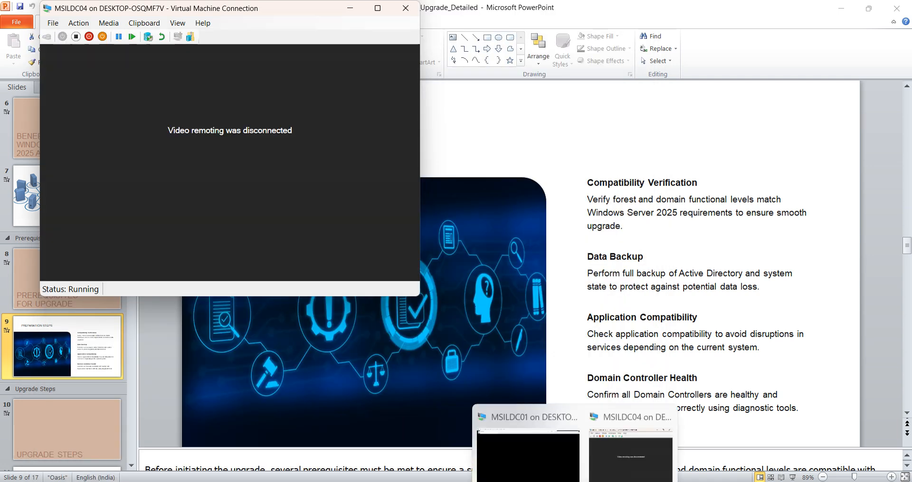
click(534, 431)
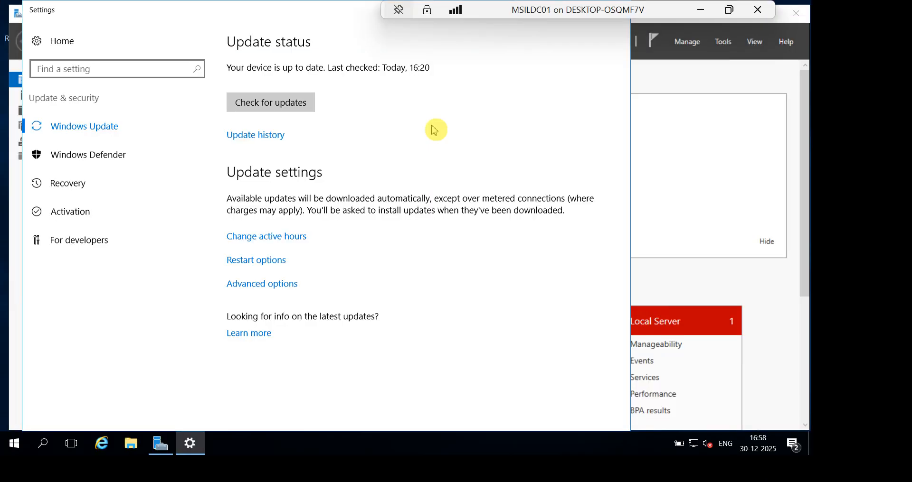
Move the Settings window out of the way and open Command Prompt via cmd
double_click(265, 15)
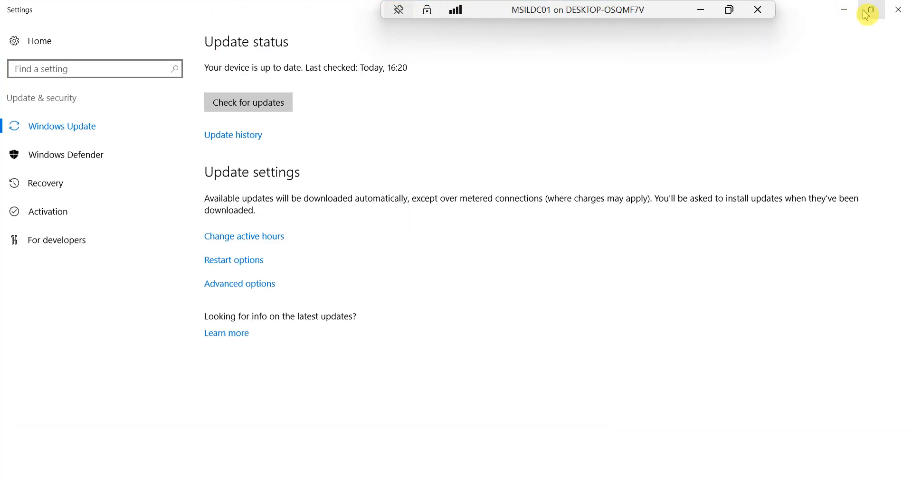
click(844, 10)
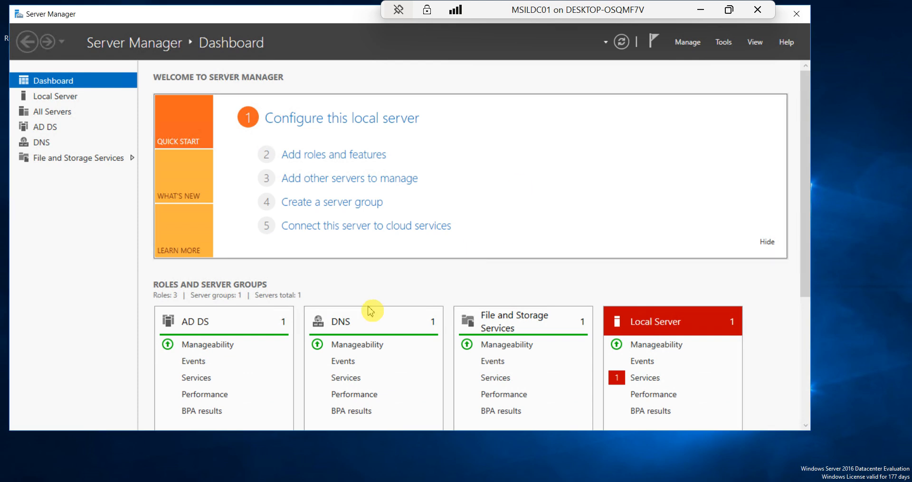
key(super)
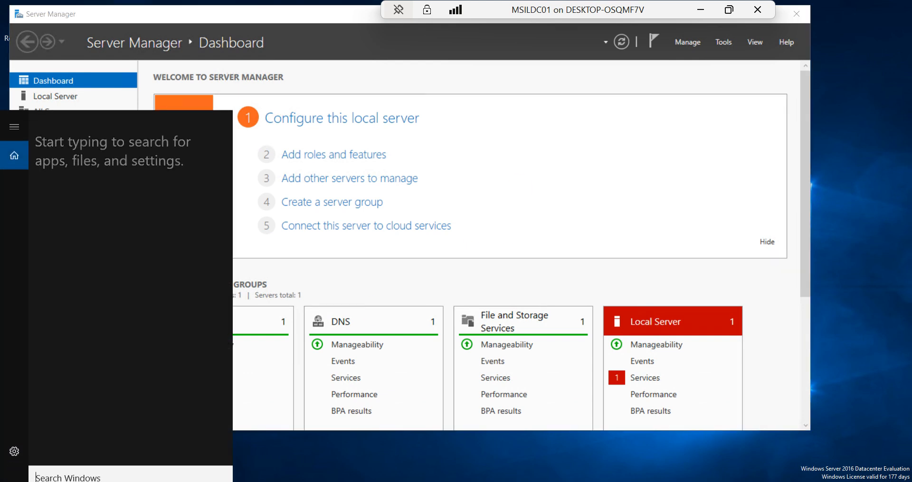
text(cmd)
key(Return)
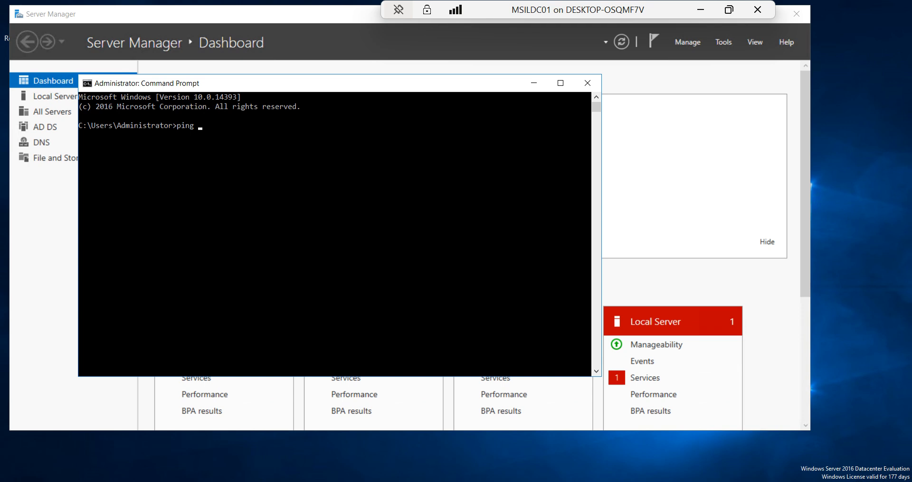
Ping 192.168.1.8 from MSILDC01, then leave the MSILDC01 session
key(Num_Lock)
text(192.)
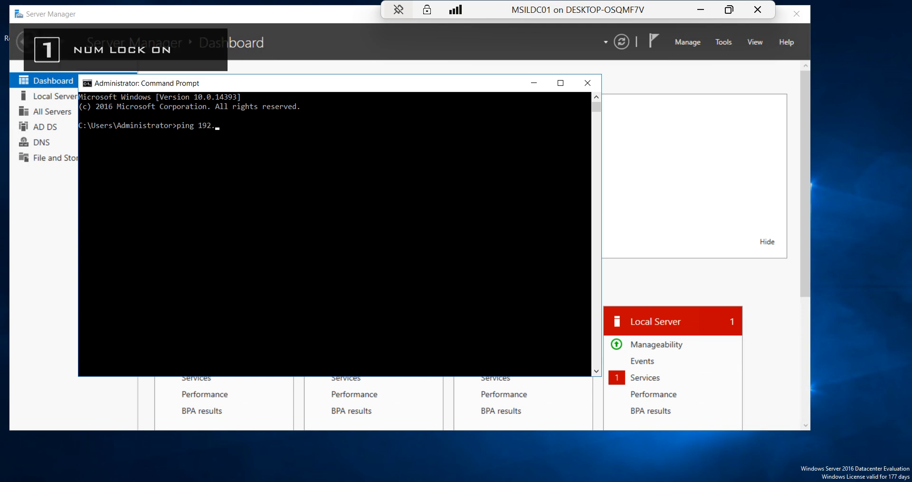
text(168.1.)
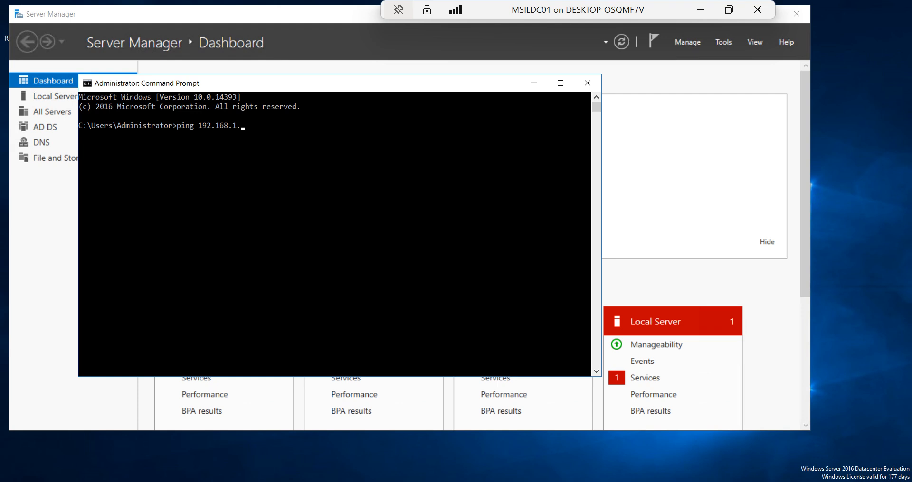
key(Return)
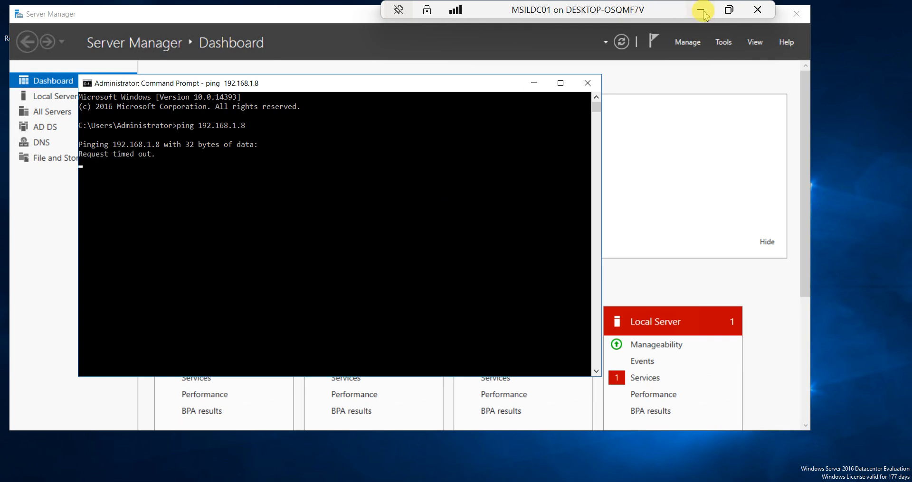
click(729, 9)
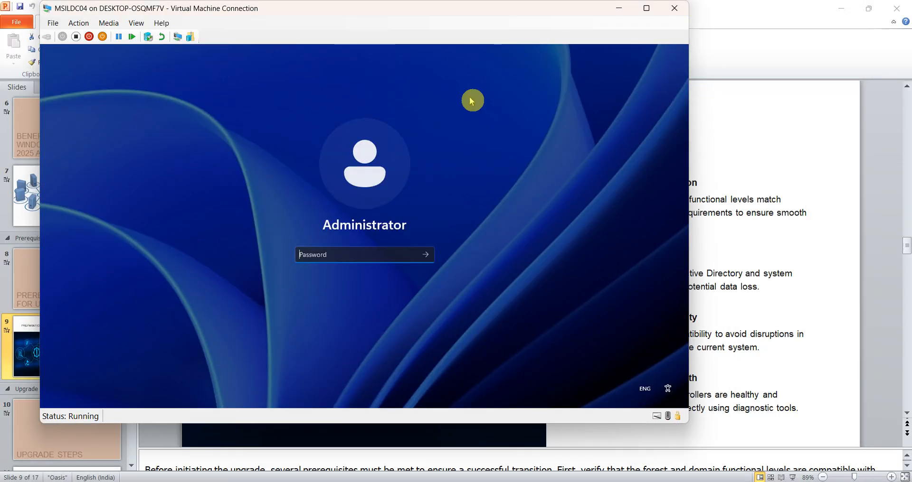
Sign in to MSILDC04 full screen with the Administrator password and bring up the Start menu search
click(645, 8)
text(******)
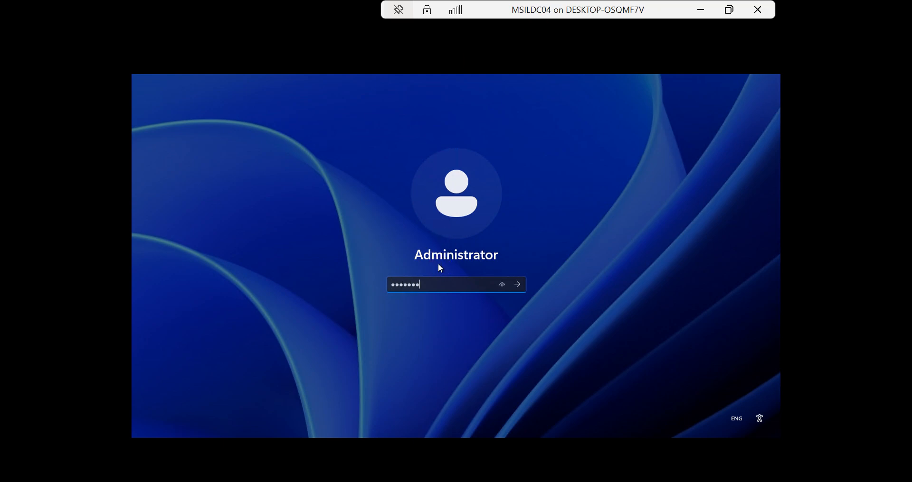
text(****)
key(Return)
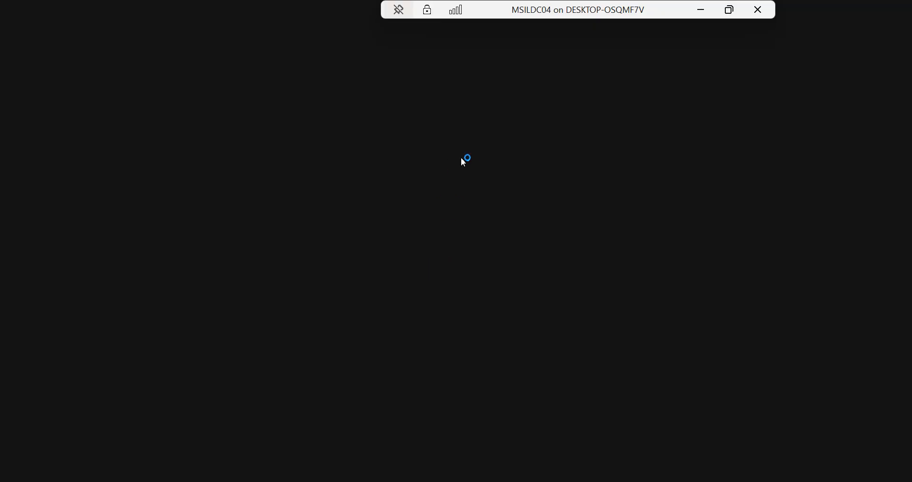
click(333, 102)
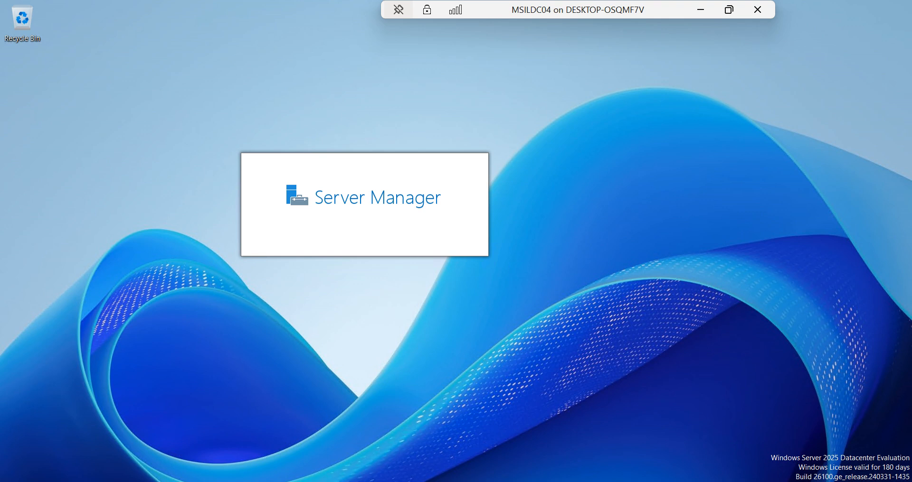
key(super)
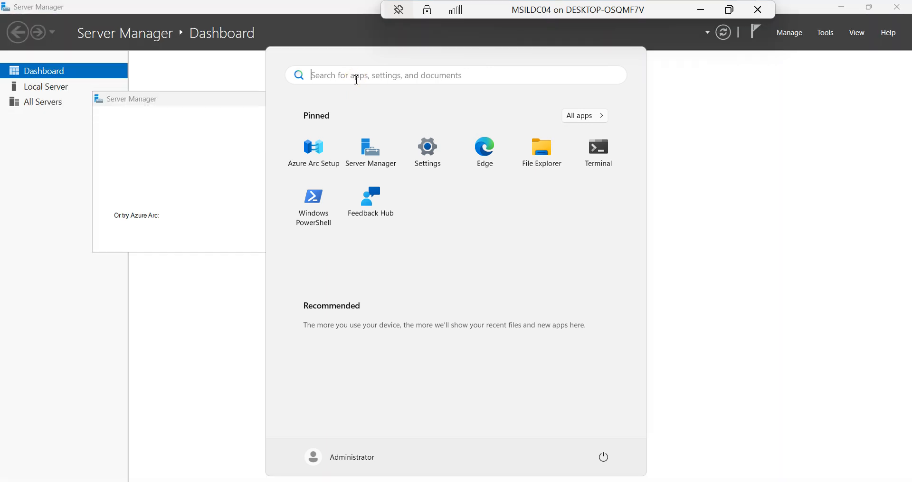
click(356, 76)
Search 'firewall' and turn Windows Defender Firewall off for private and public networks
text(fire)
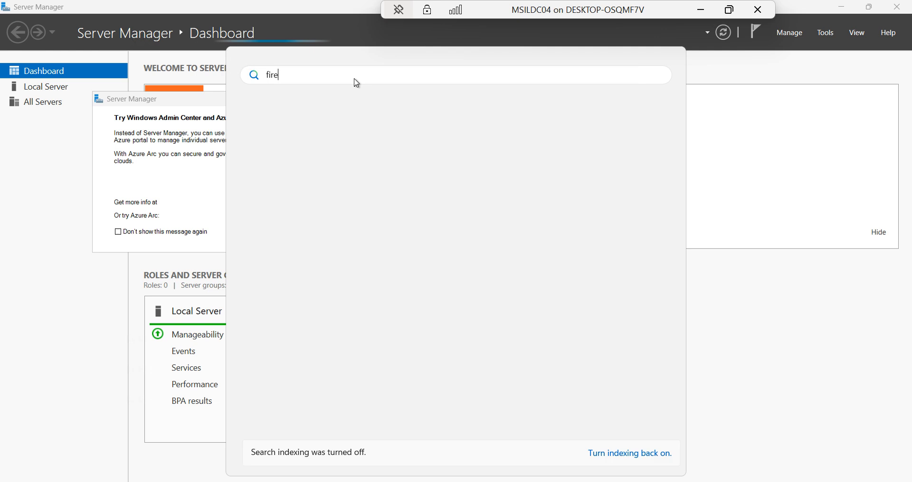
text(wamm)
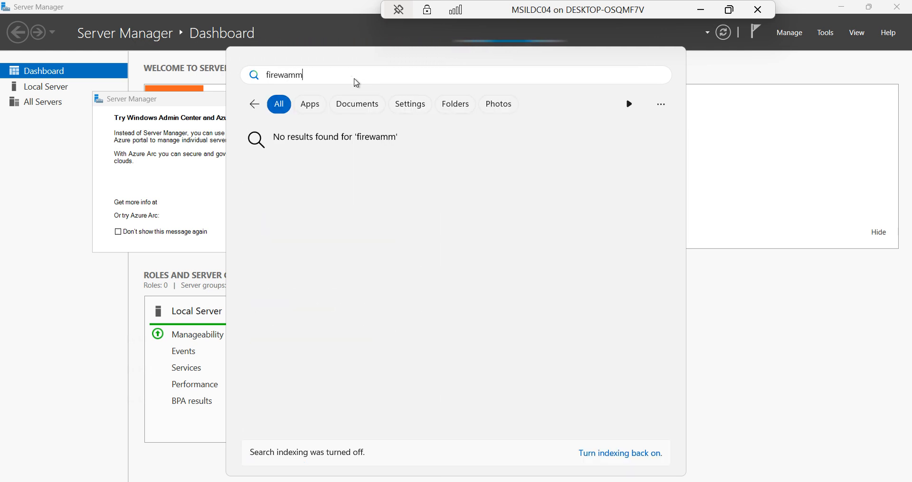
key(BackSpace)
key(BackSpace)
key(BackSpace)
click(303, 273)
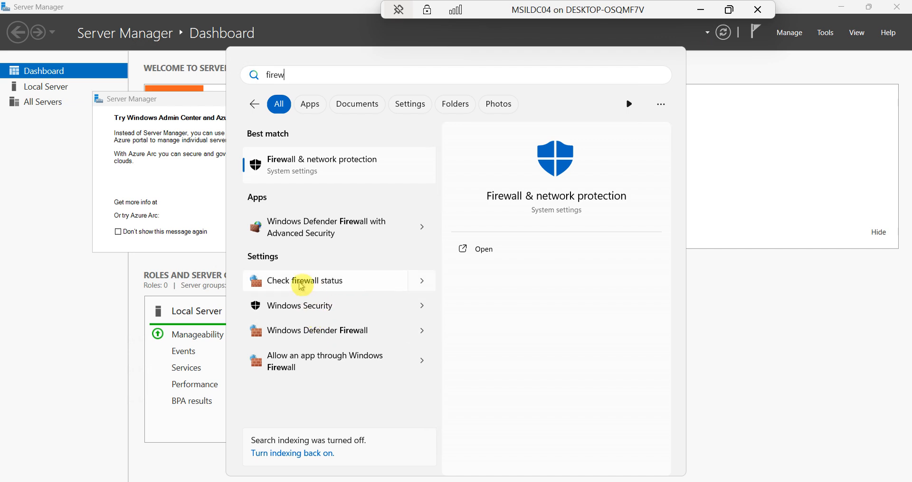
click(300, 284)
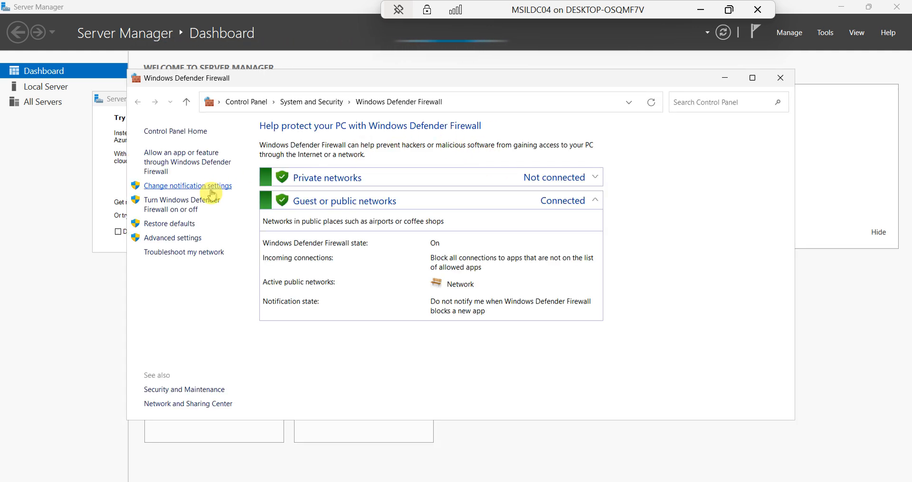
click(173, 208)
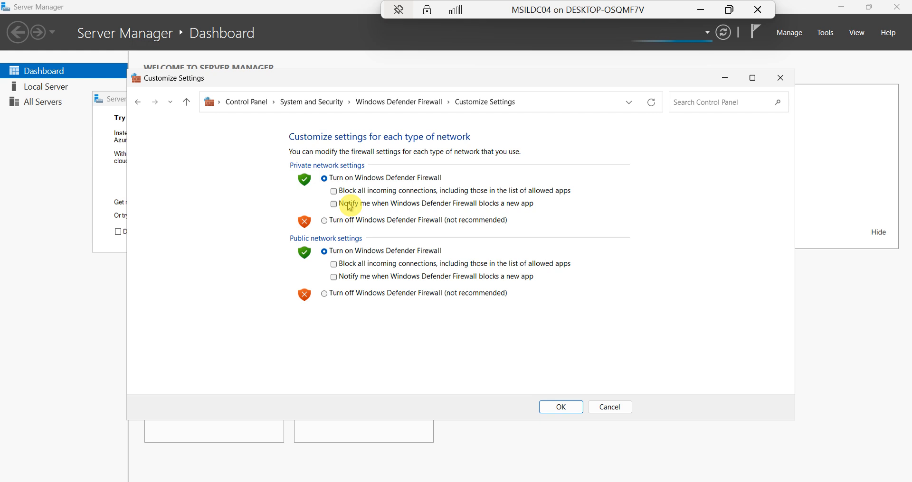
click(325, 221)
click(324, 294)
click(561, 407)
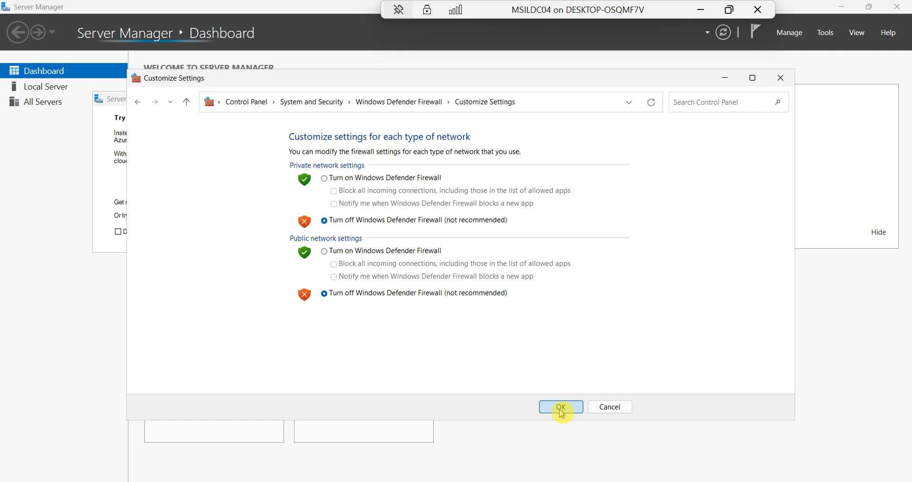
click(779, 77)
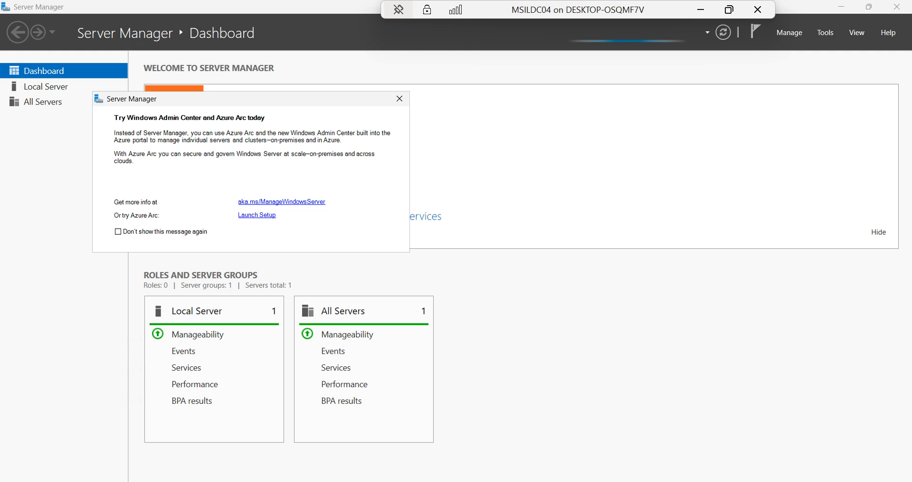
key(super)
Open an administrator Command Prompt on MSILDC04 and ping 192.168.1.6
text(cmd)
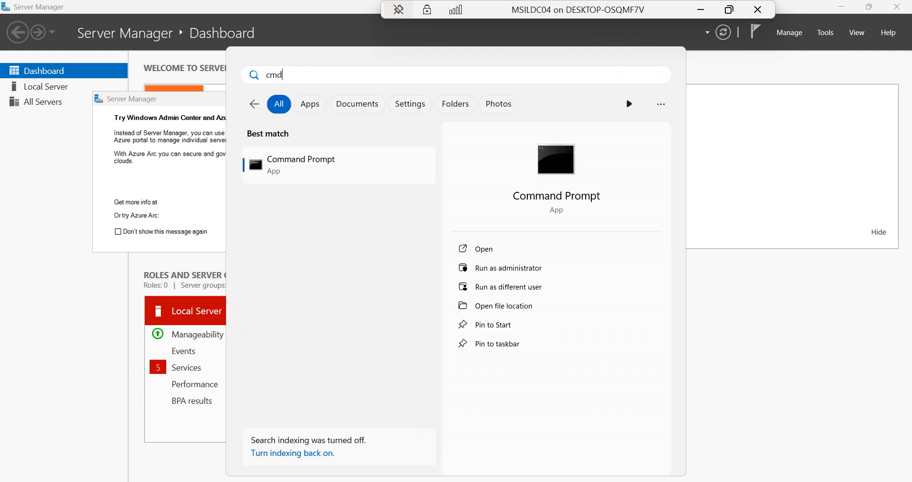
key(Return)
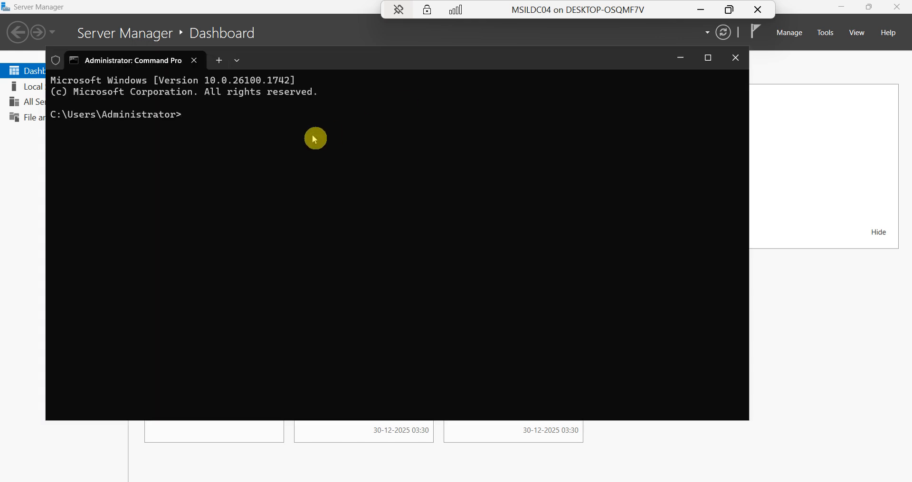
click(314, 138)
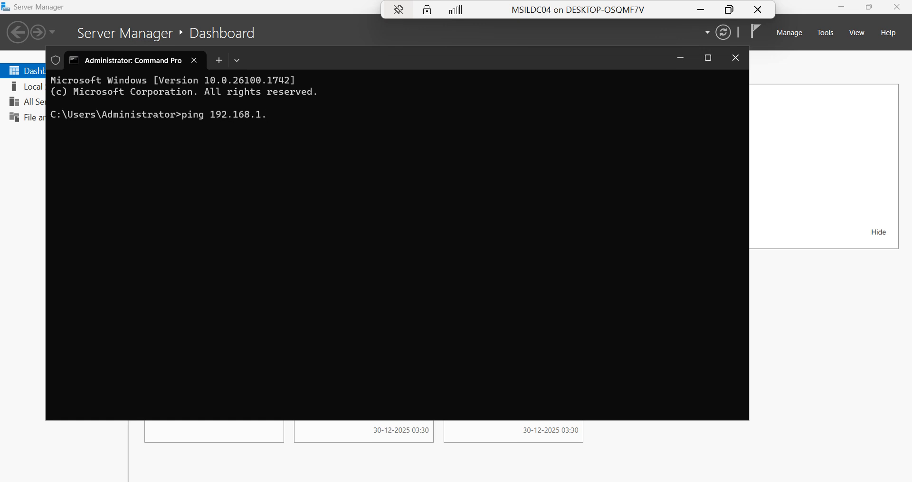
text(ping 192.168.1.6)
key(Return)
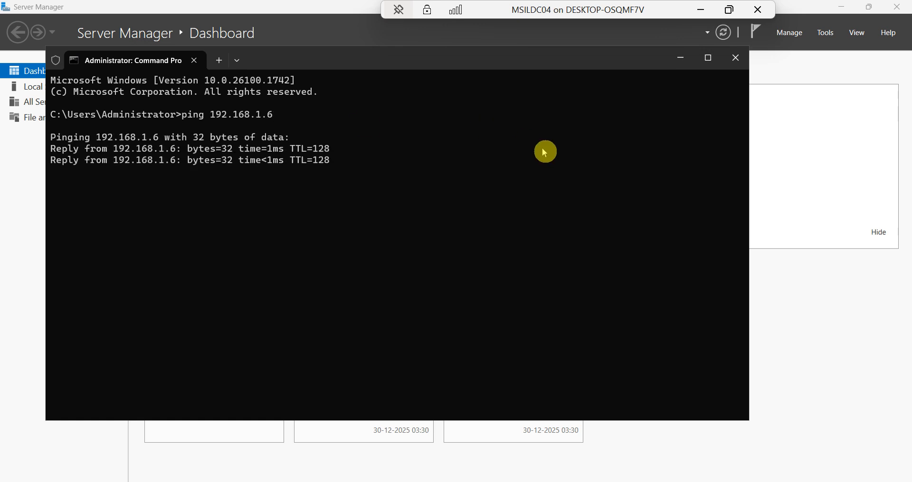
Switch to MSILDC01, rerun the ping to 192.168.1.8, then minimize that session
click(700, 10)
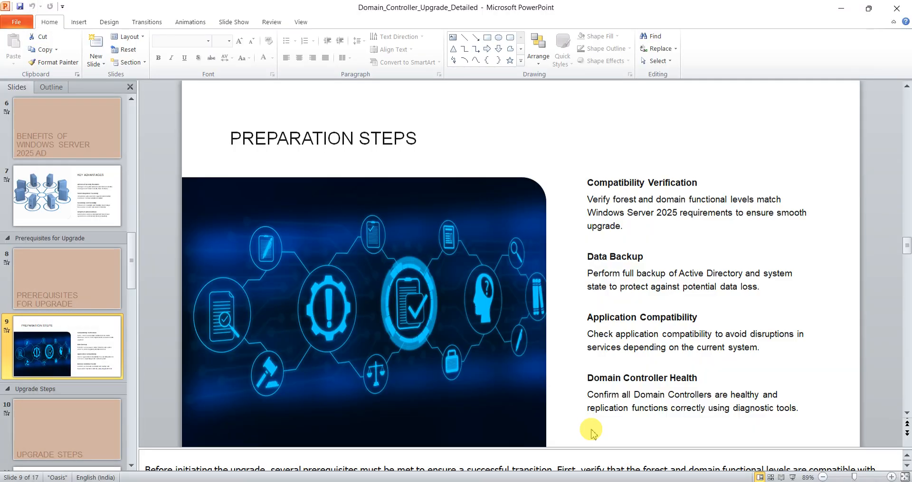
mouse_move(576, 480)
click(525, 457)
key(Up)
key(Return)
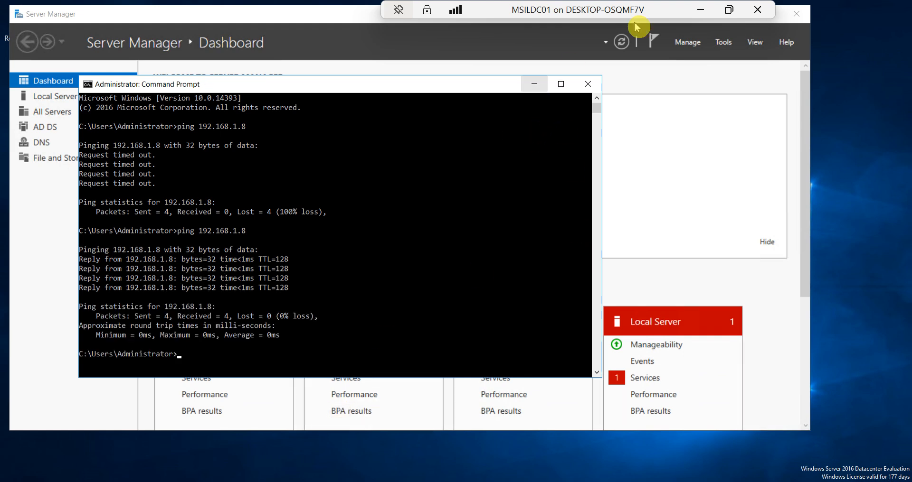
click(701, 10)
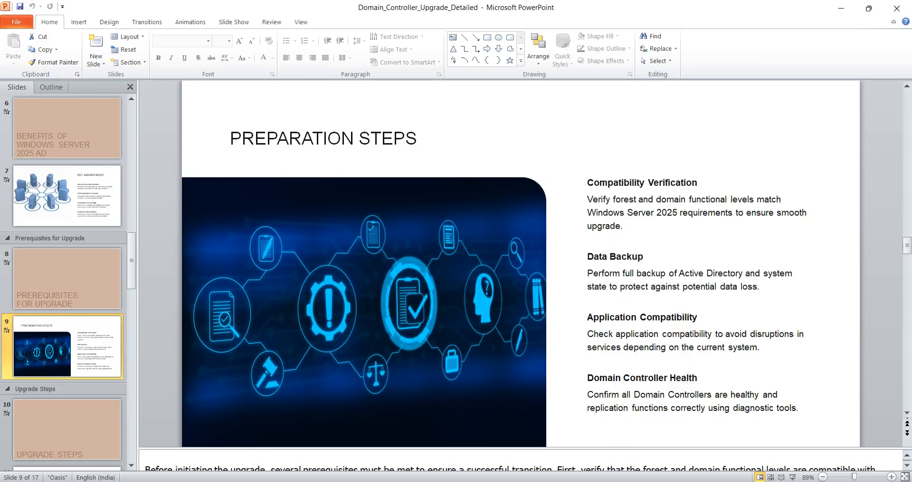
Restore the MSILDC04 session and open File Explorer maximized
mouse_move(567, 481)
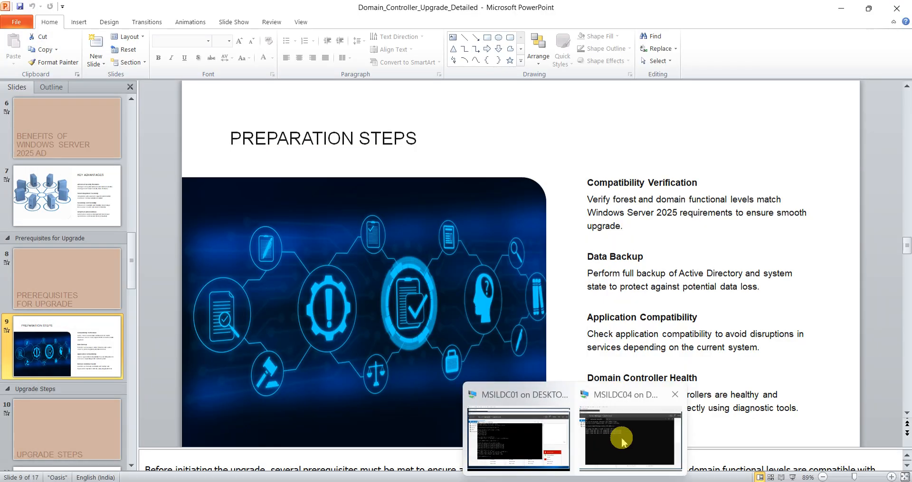
click(620, 437)
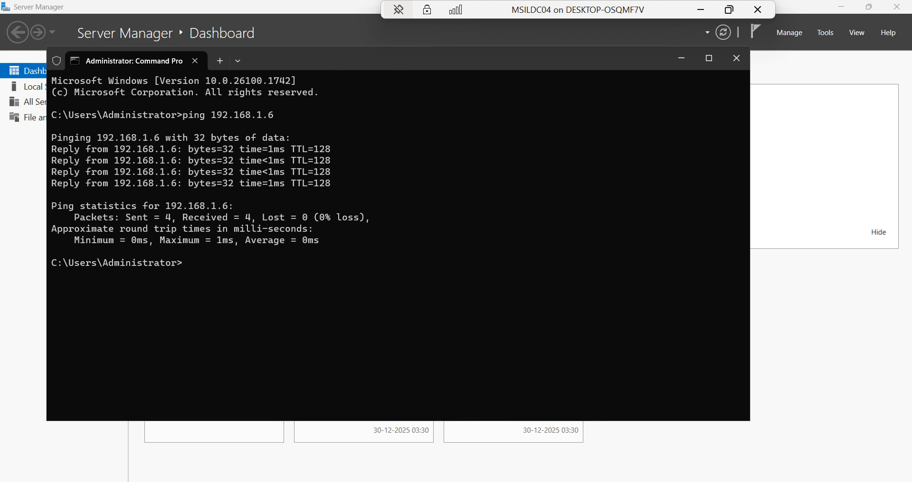
key(super+e)
key(super+e)
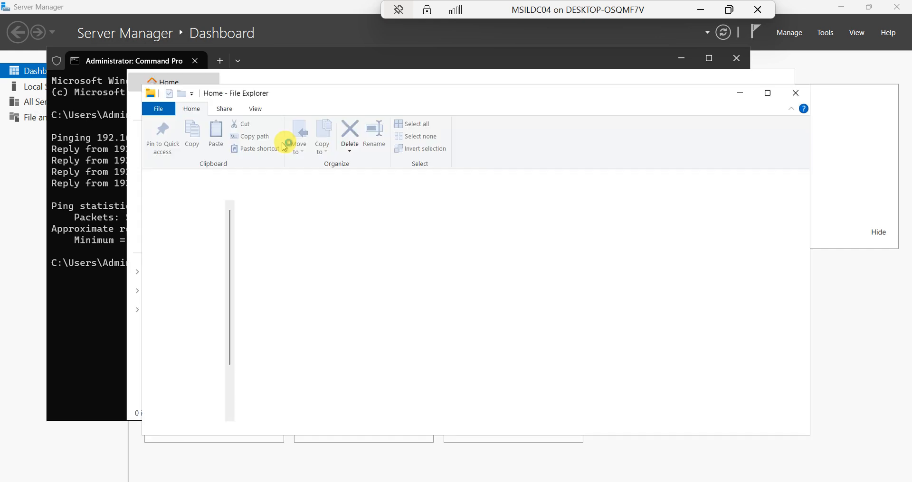
click(767, 93)
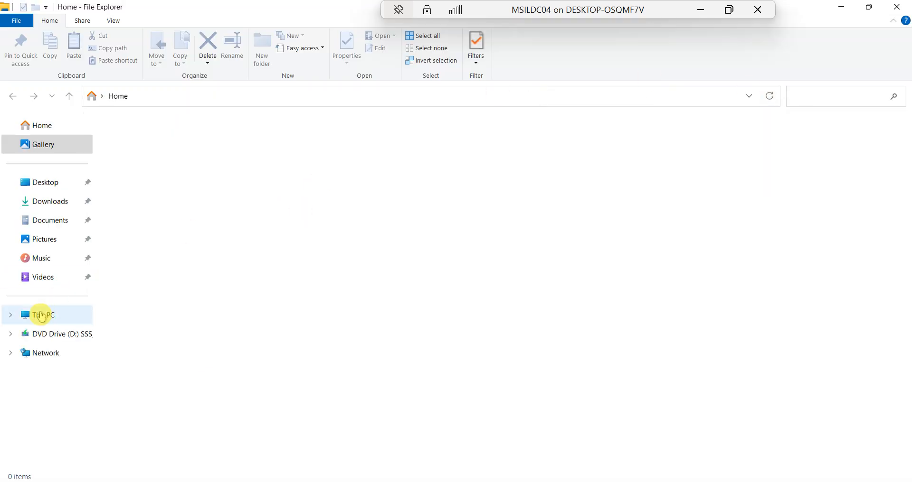
Open This PC's About page, then Advanced system settings on the Computer Name tab
click(42, 316)
right_click(41, 317)
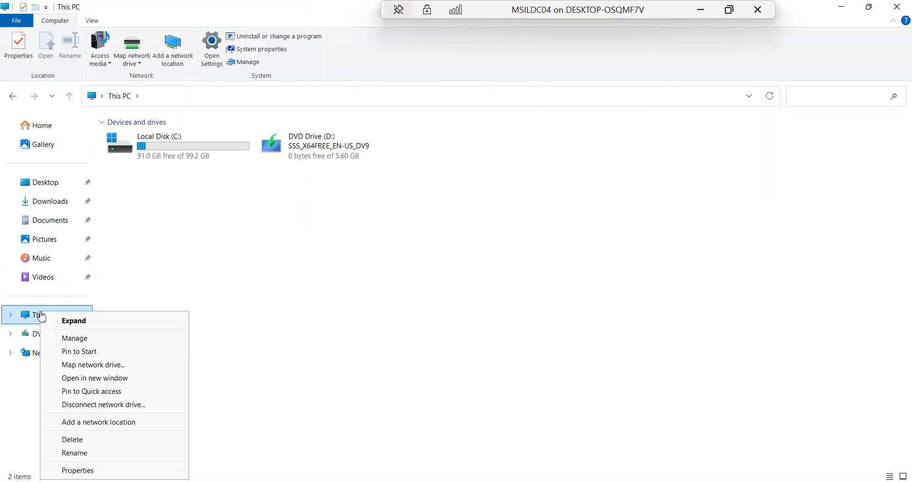
click(87, 472)
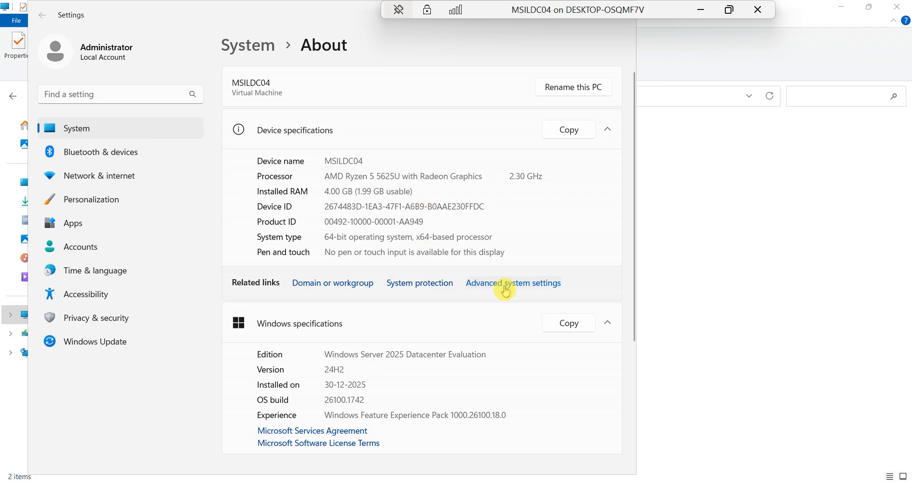
click(505, 290)
click(104, 92)
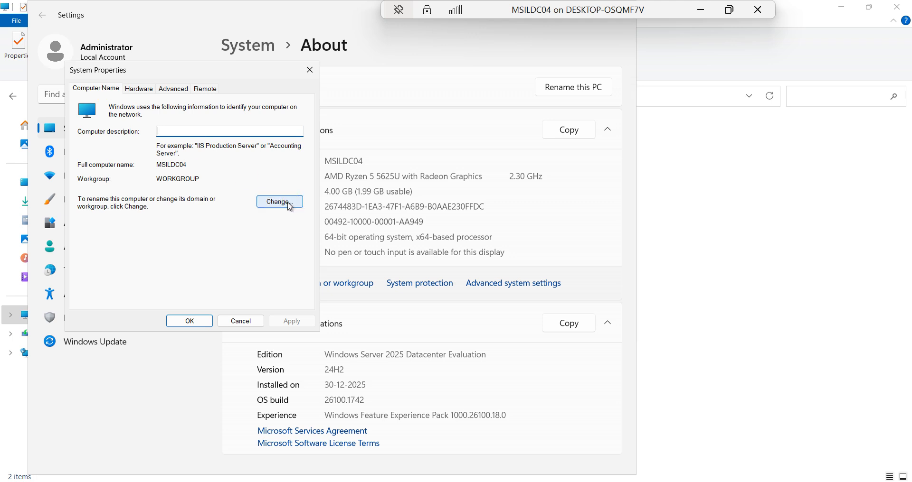
click(288, 203)
Make MSILDC04 a member of the Technical.com domain
click(104, 228)
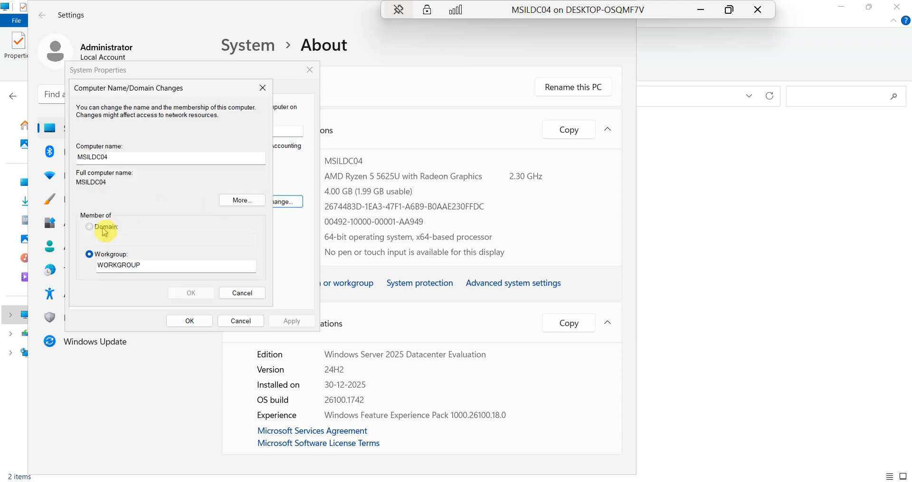
click(126, 240)
text(T)
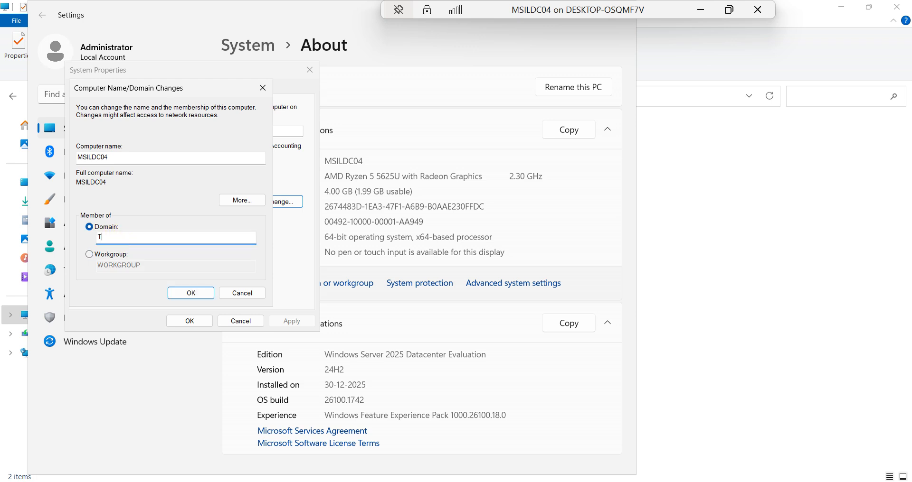
text(echnical.com)
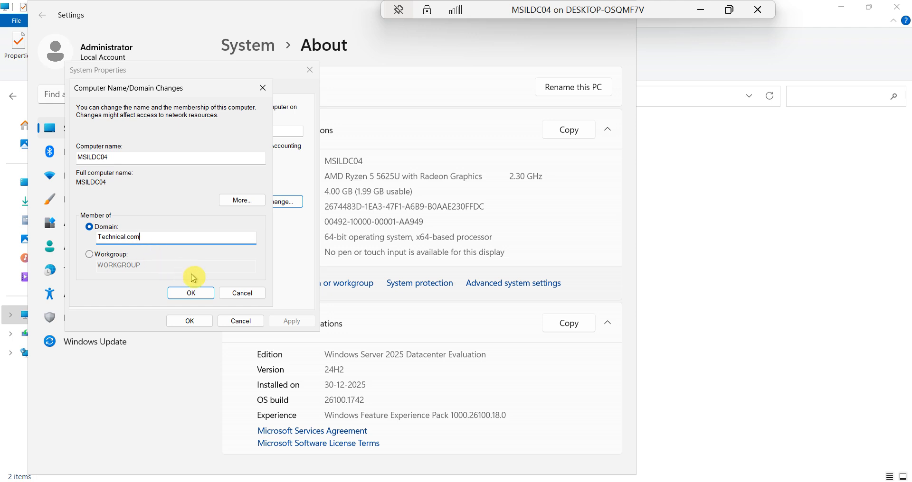
click(191, 292)
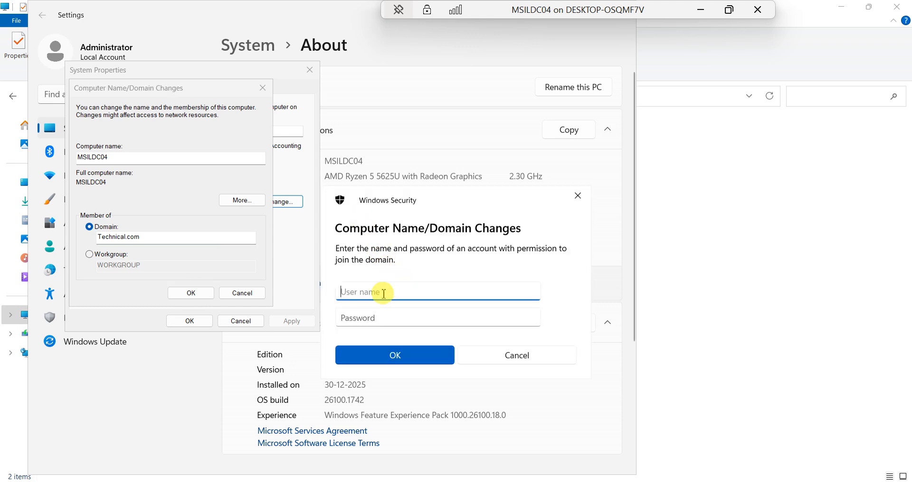
Authorise the domain join with the technical\administrator account and its password
text(tec)
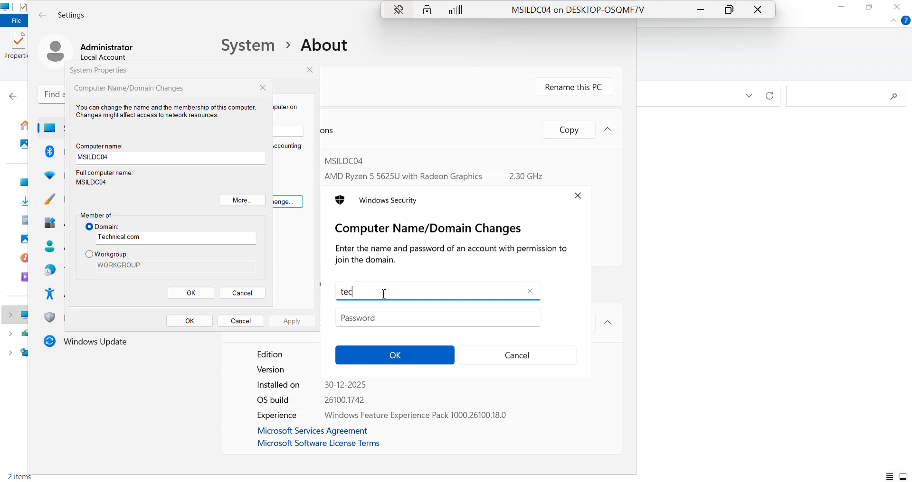
text(hnical\administrator)
key(Tab)
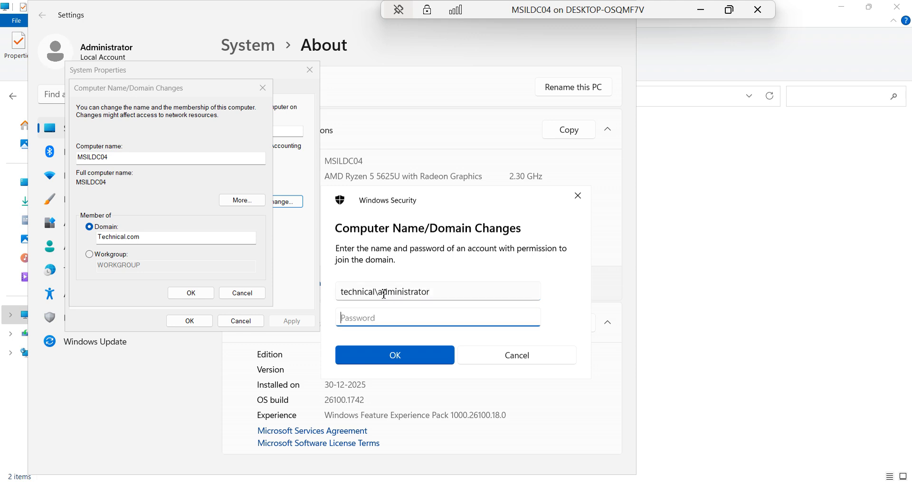
text(•••••••••••)
click(394, 355)
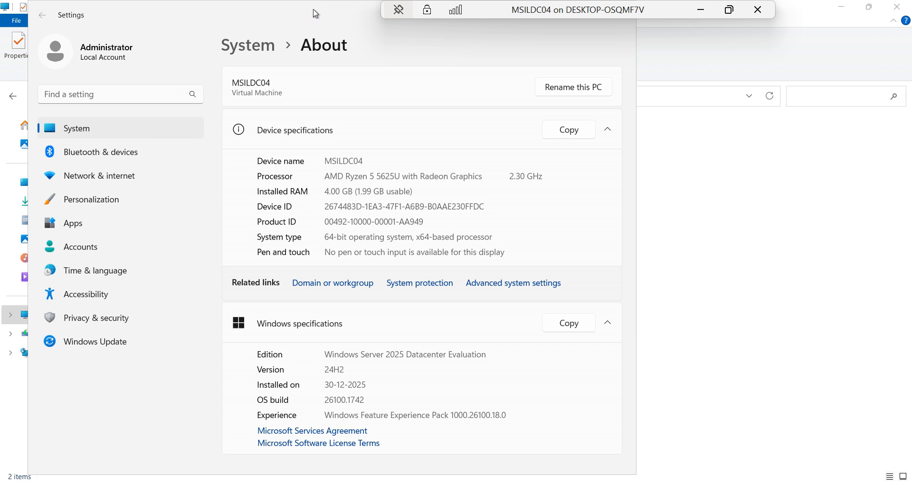
Minimize Settings, File Explorer, Command Prompt and Server Manager to clear the desktop
double_click(333, 20)
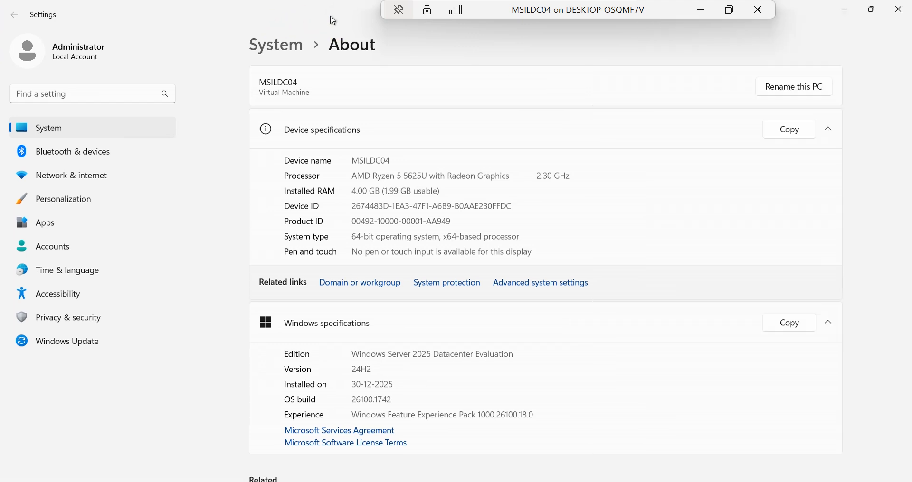
click(843, 10)
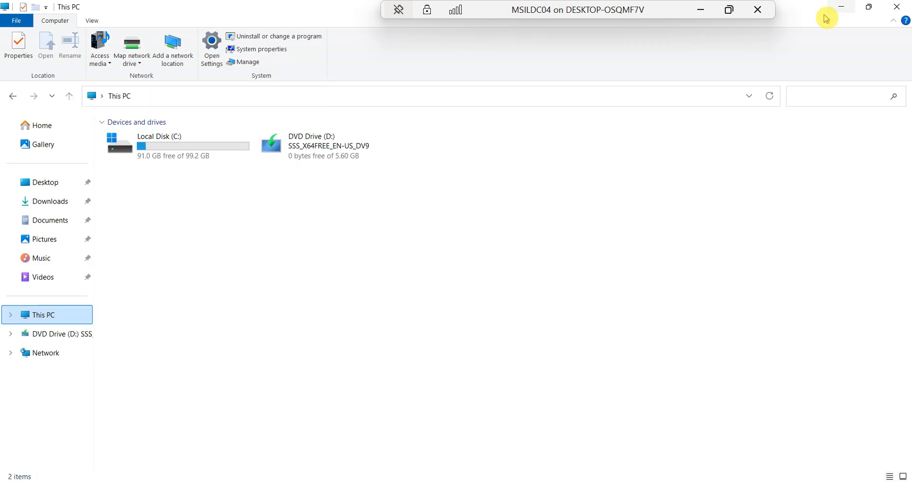
click(844, 9)
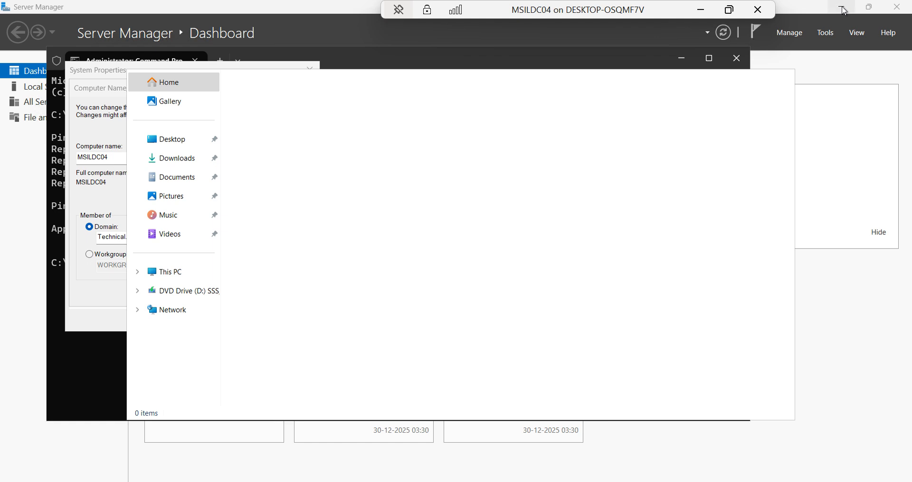
click(681, 59)
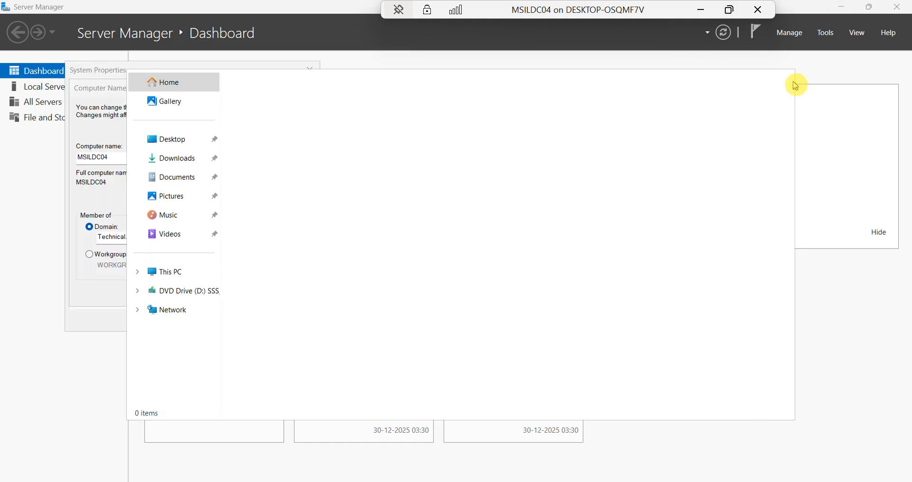
click(841, 8)
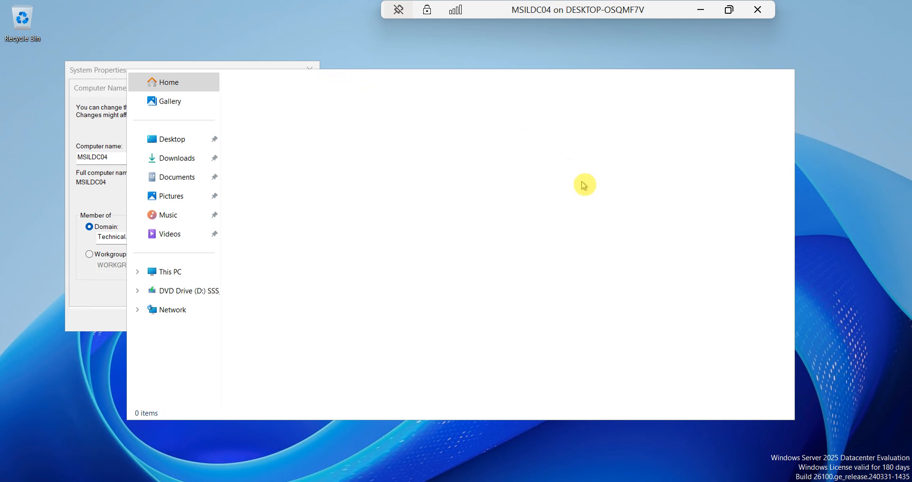
click(171, 141)
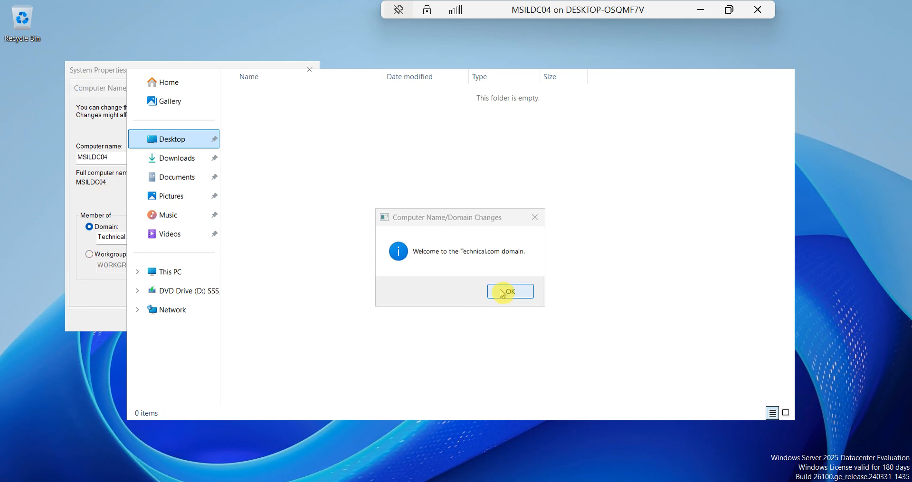
Accept the Technical.com welcome and restart notices, close System Properties, and restart now
click(507, 295)
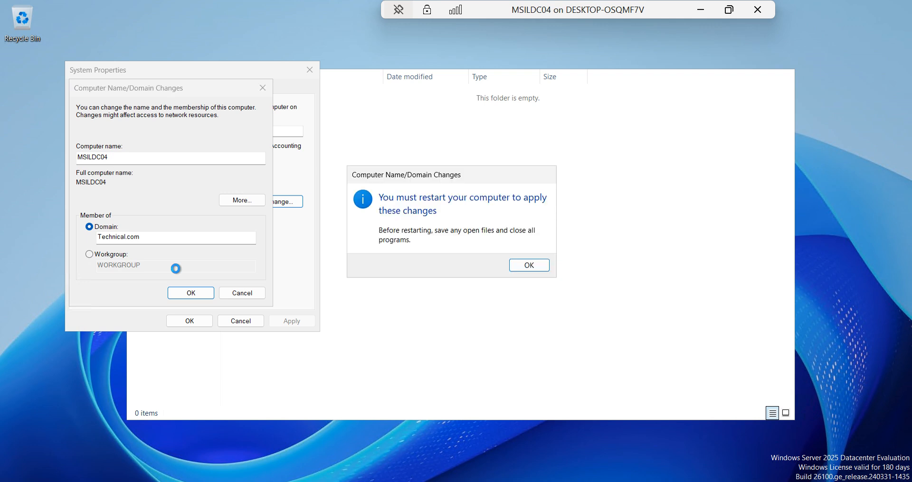
click(534, 268)
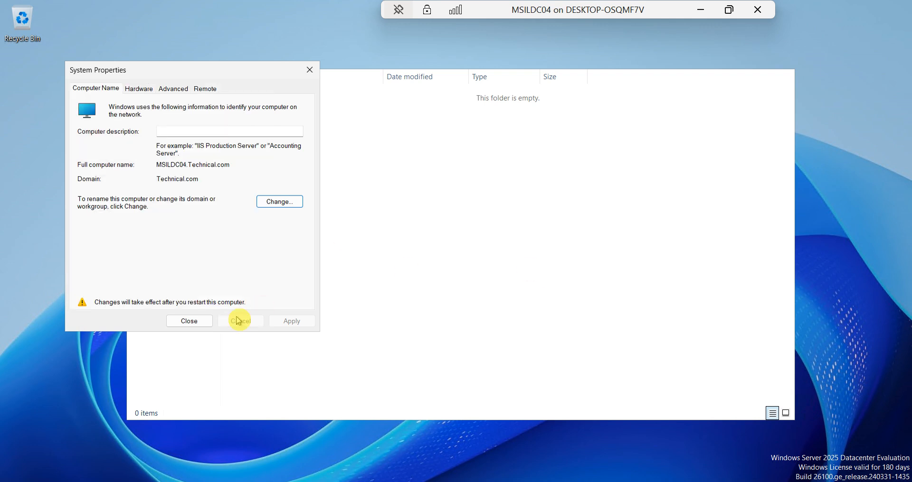
click(193, 325)
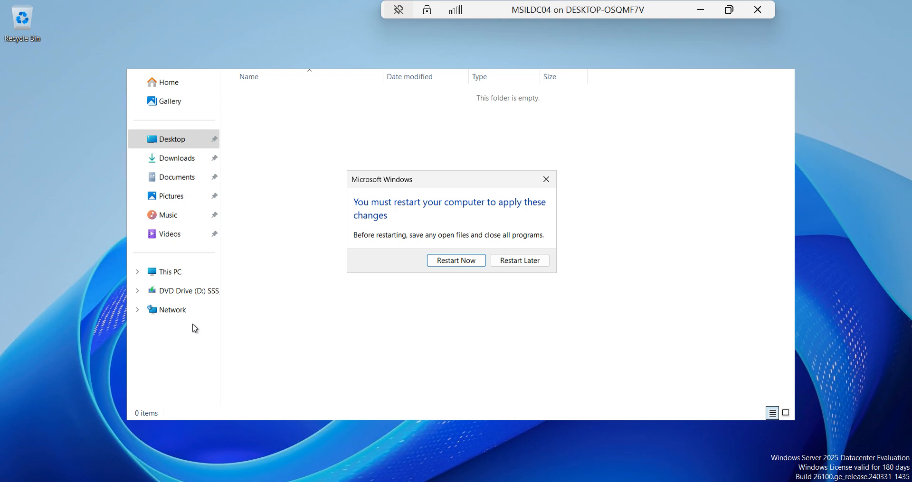
click(463, 262)
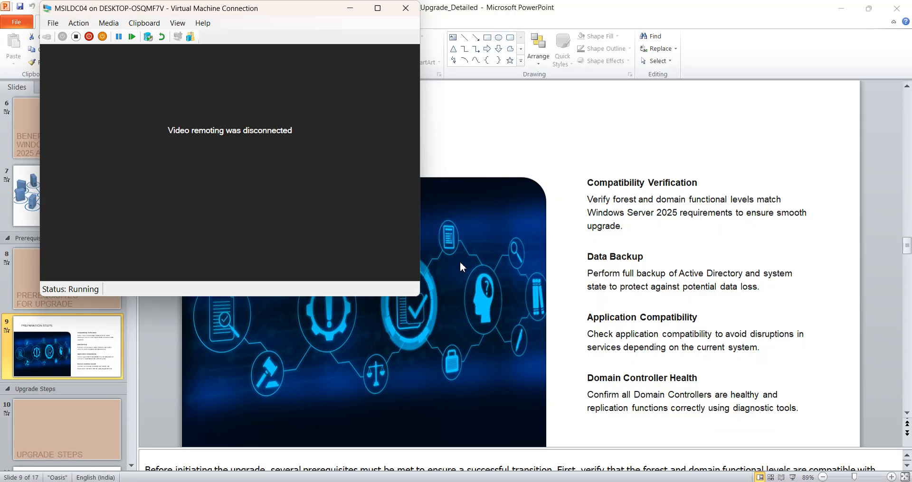
Reconnect to the restarted MSILDC04 full screen and sign in as administrator
click(257, 192)
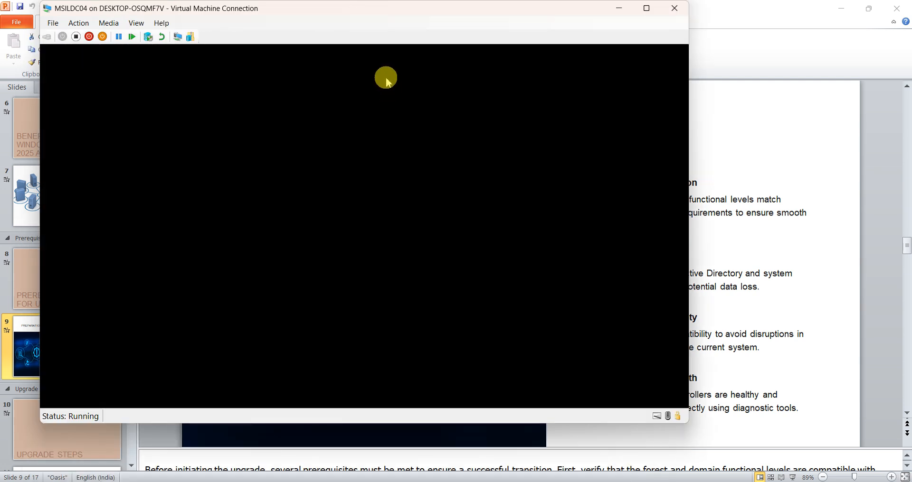
click(646, 10)
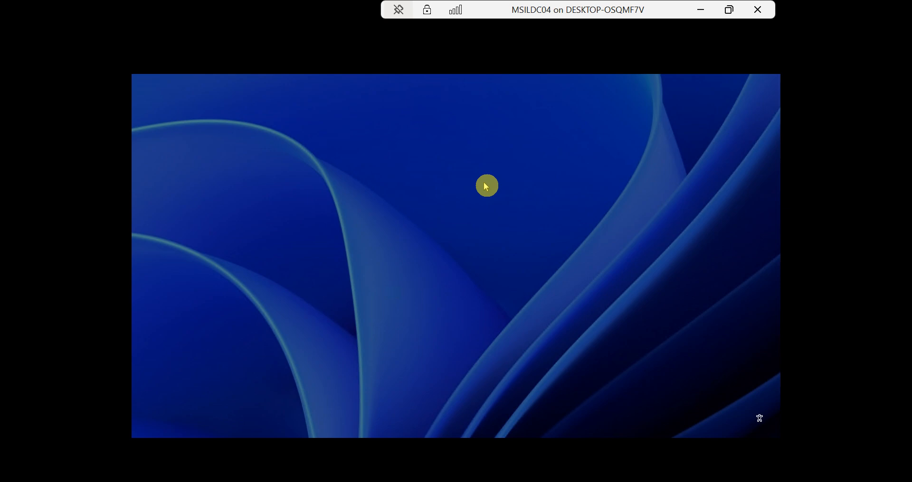
click(483, 183)
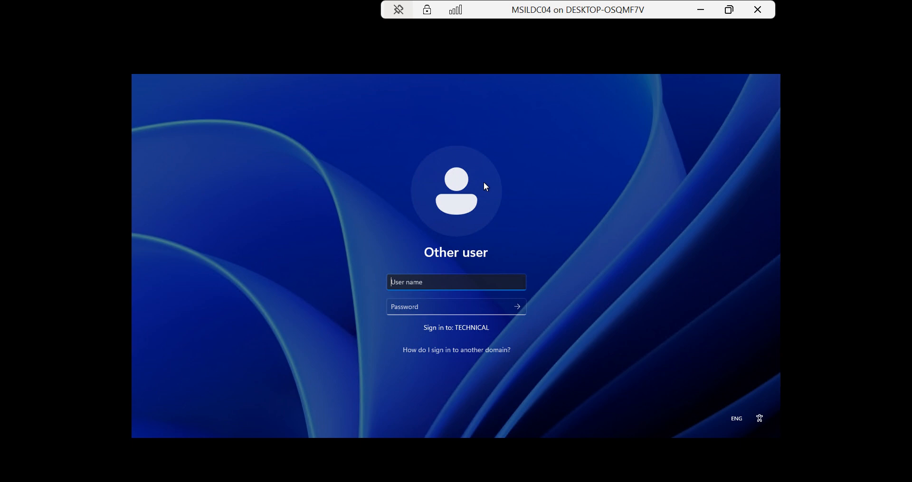
text(administrator)
key(Tab)
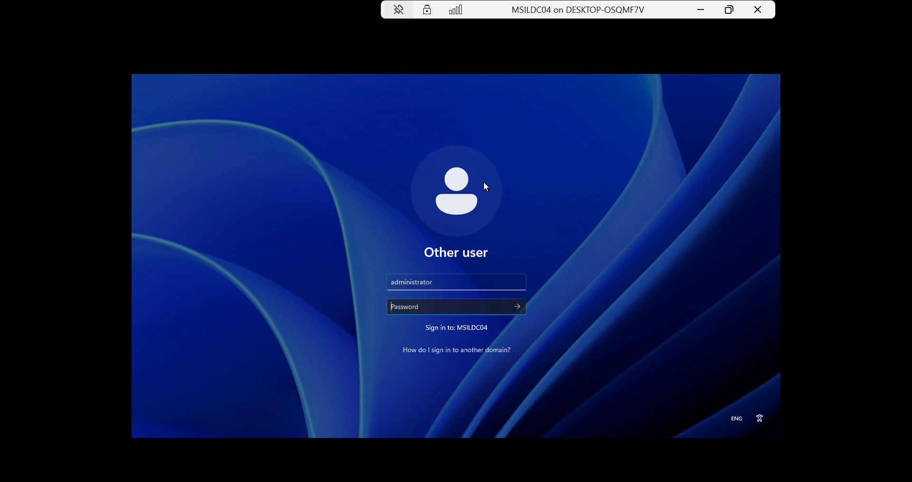
text(•••••••••••)
key(Return)
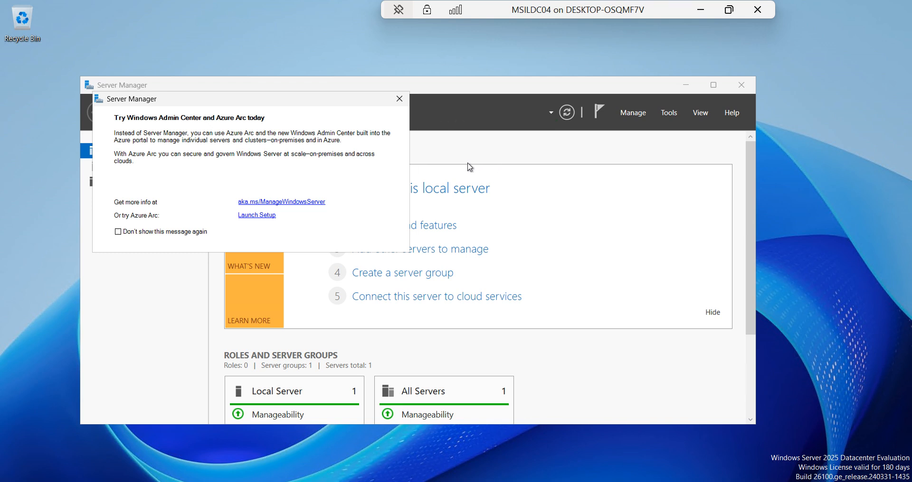
Close the Windows Admin Center popup, maximize Server Manager, and minimize the VM session
click(400, 99)
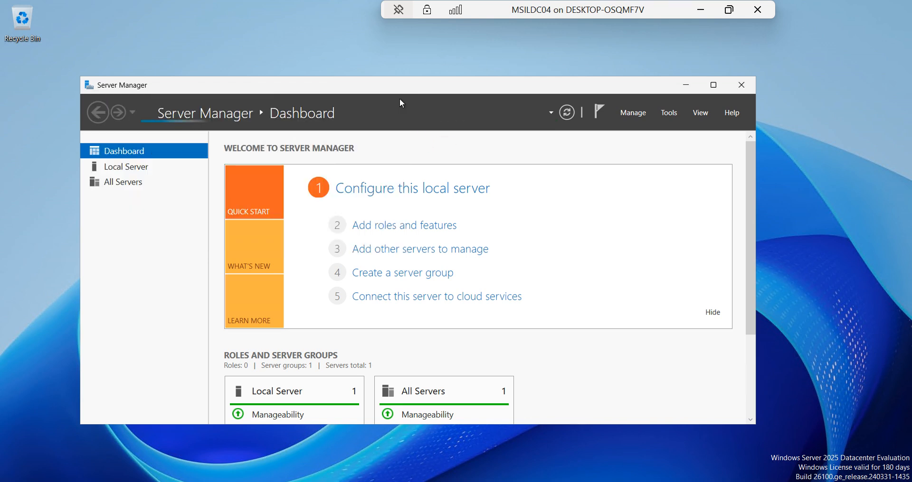
click(713, 85)
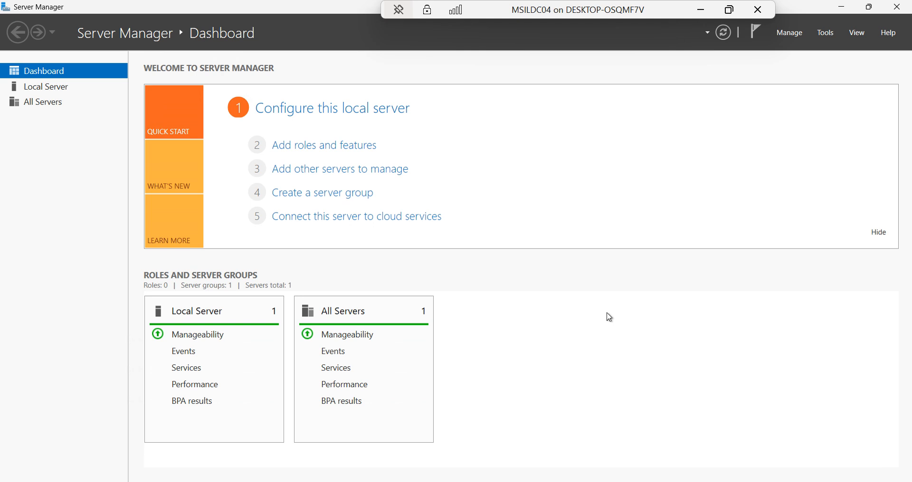
click(699, 9)
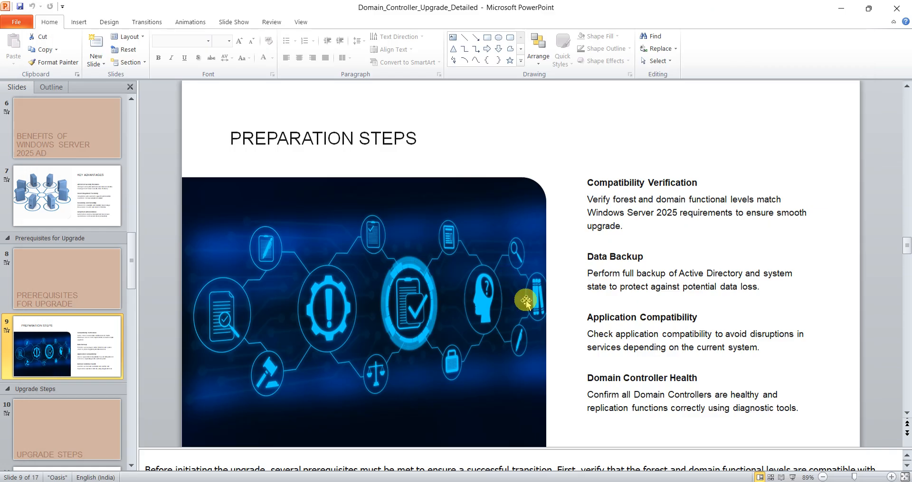
Scroll the Slides pane past slide 10 and select slide 11, Detailed Process
click(29, 430)
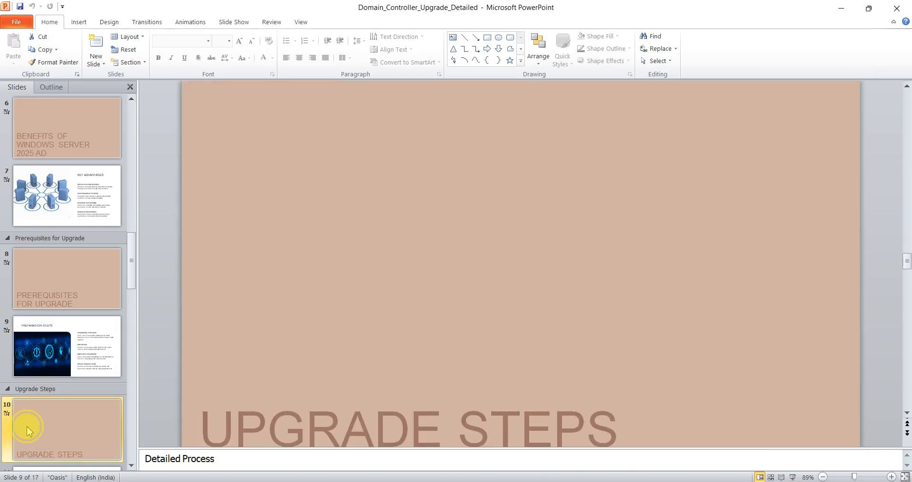
click(907, 413)
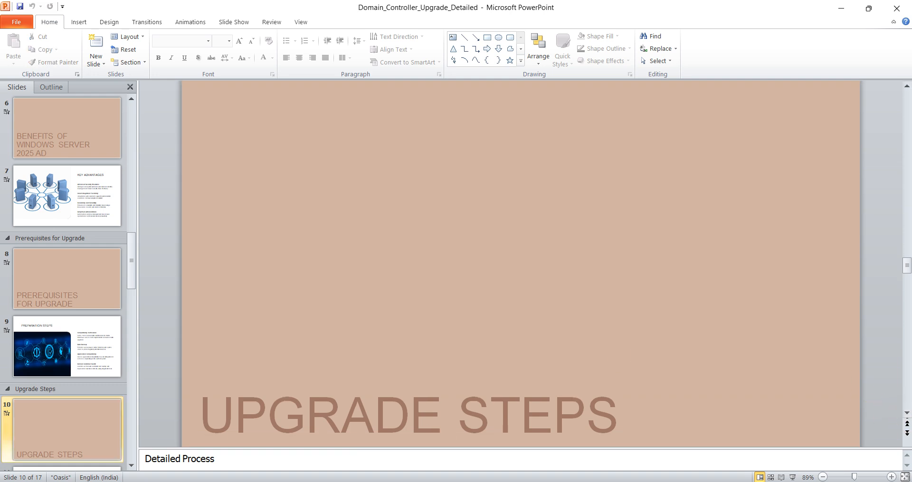
click(132, 467)
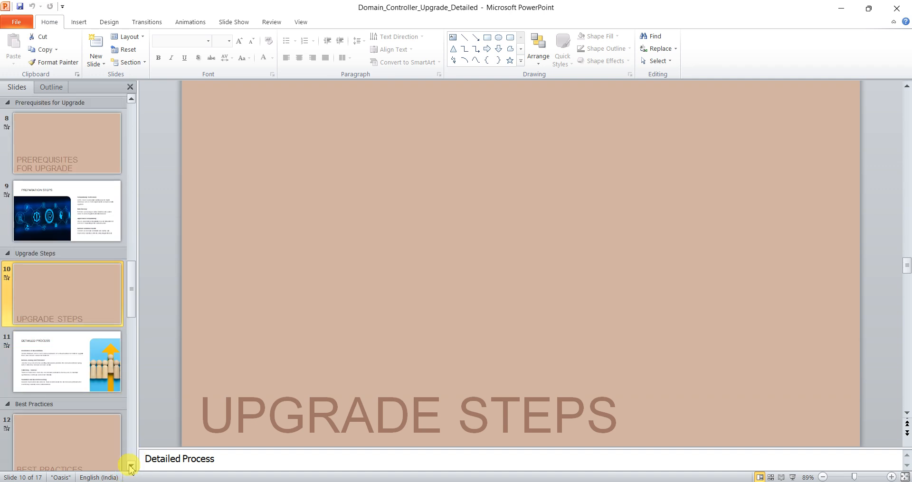
click(63, 335)
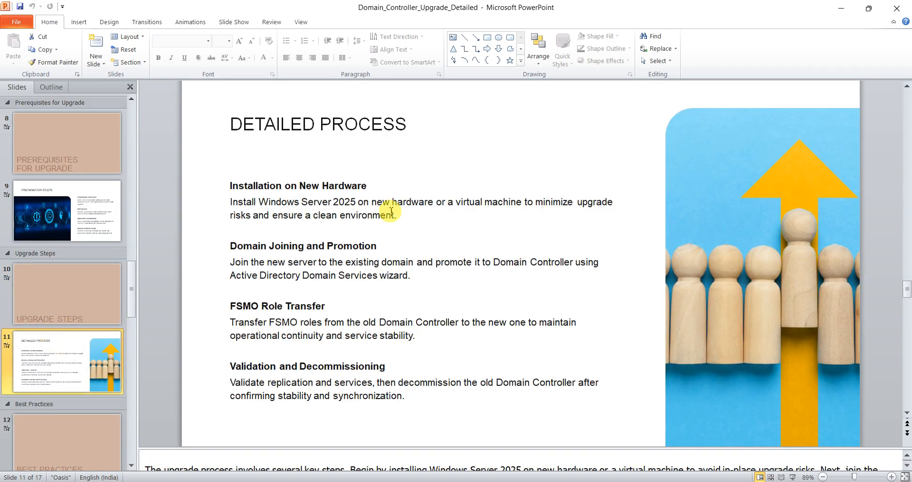
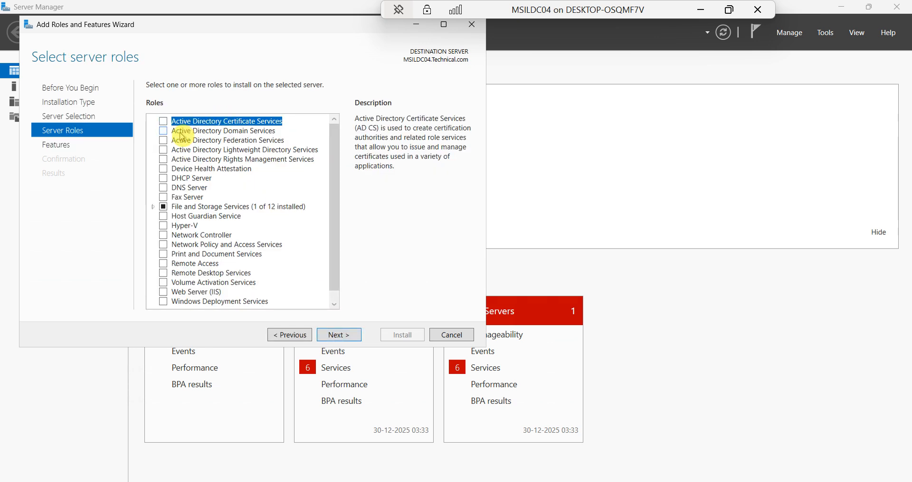
Select the Active Directory Domain Services and DNS Server roles, adding their required management tools
click(164, 132)
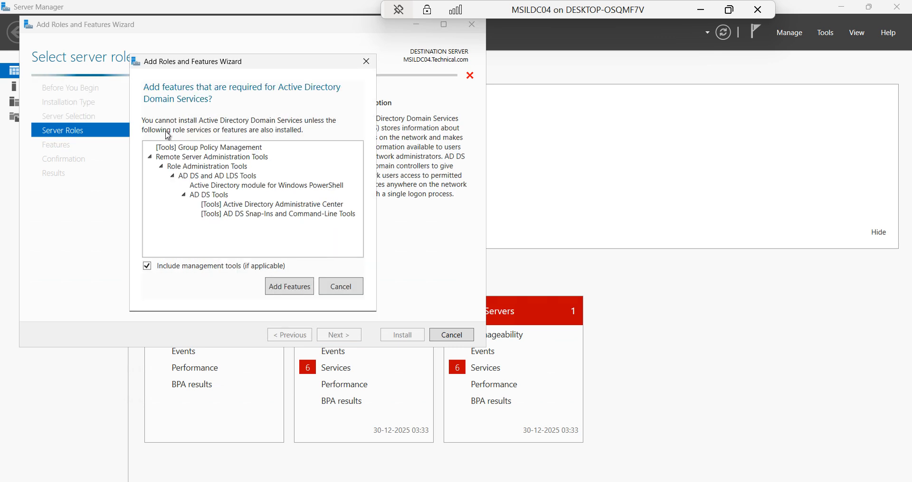
click(282, 291)
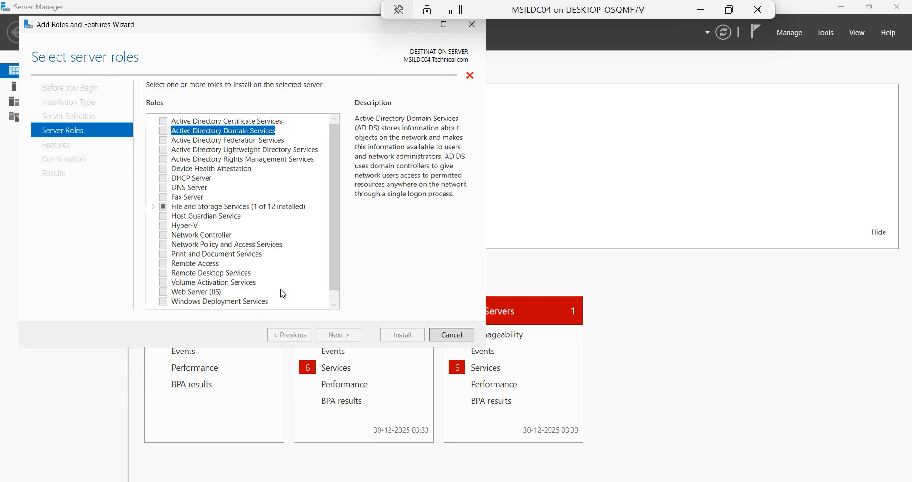
click(170, 189)
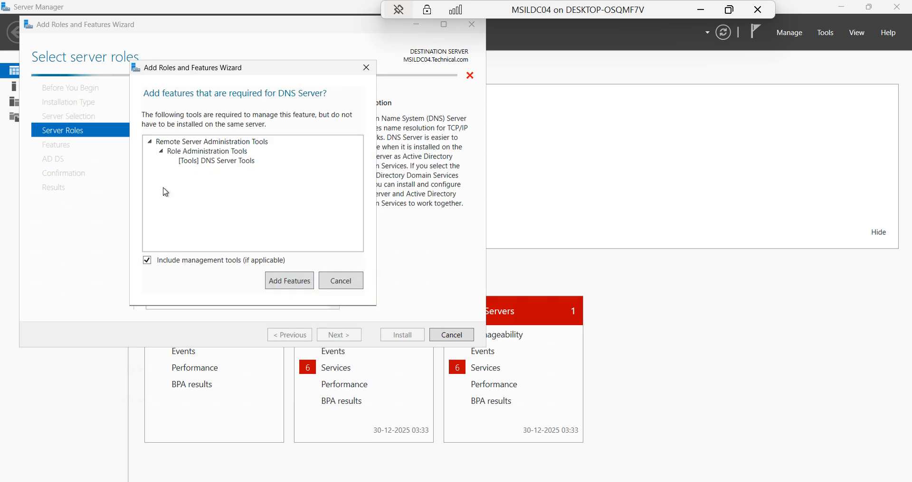
click(290, 283)
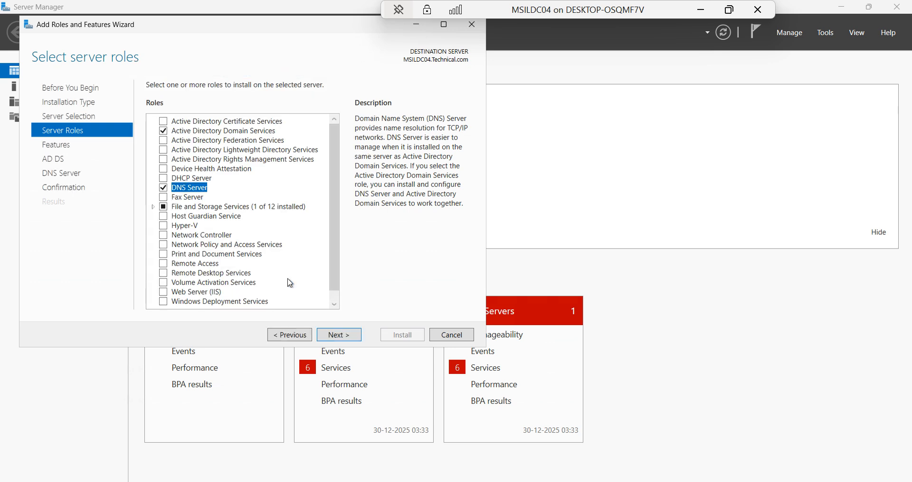
Advance past the Features, AD DS and DNS Server pages to the installation confirmation
click(339, 336)
click(339, 336)
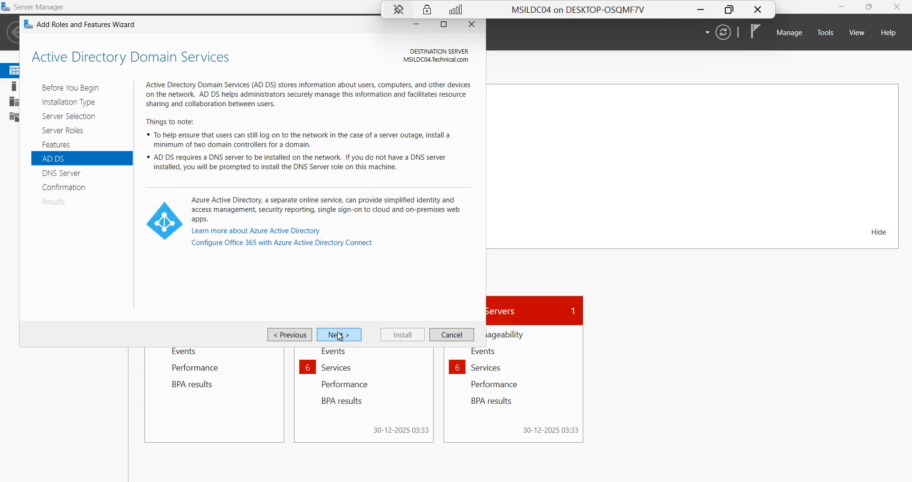
click(339, 336)
click(339, 335)
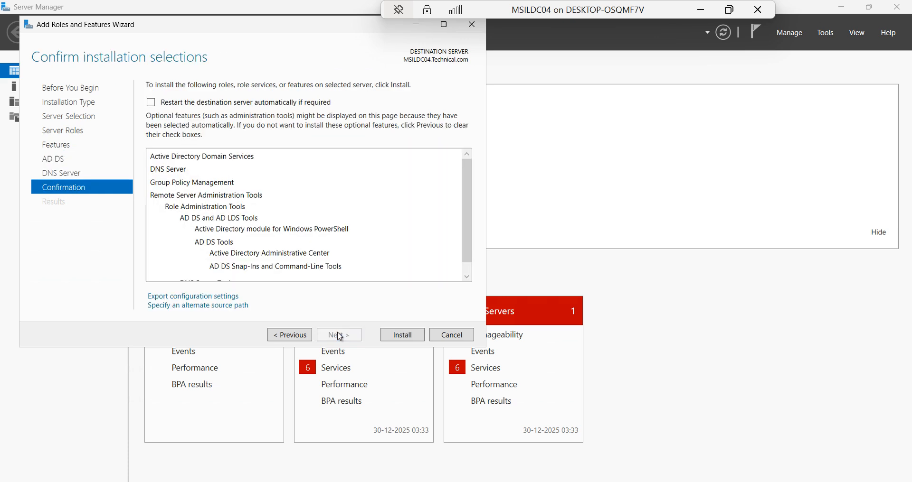
Install AD DS and DNS Server on MSILDC04.Technical.com and close the wizard after success
click(404, 335)
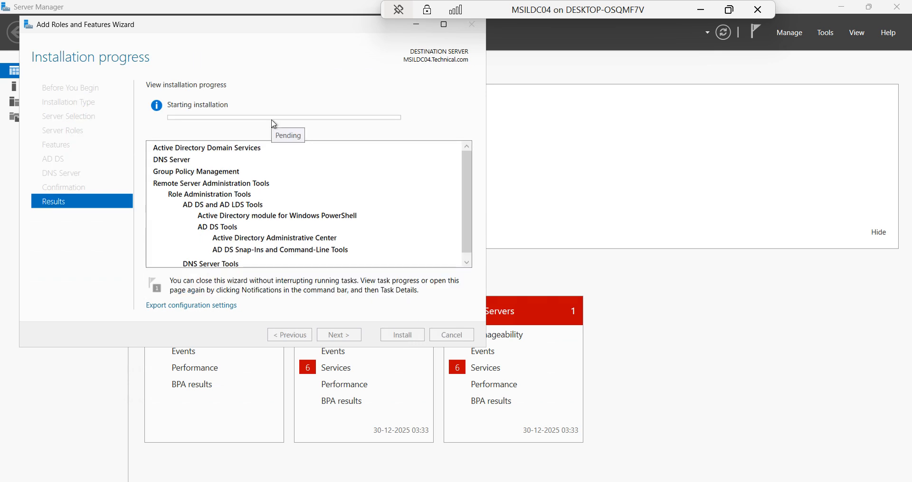
click(288, 95)
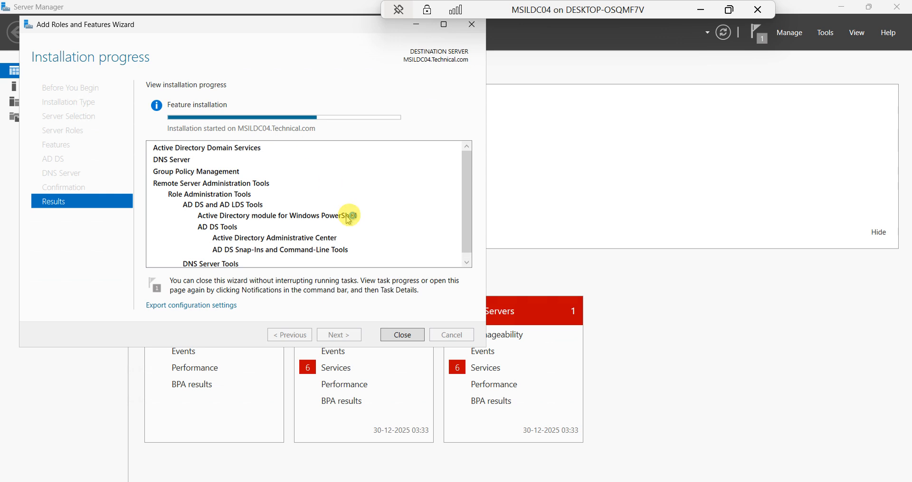
click(468, 265)
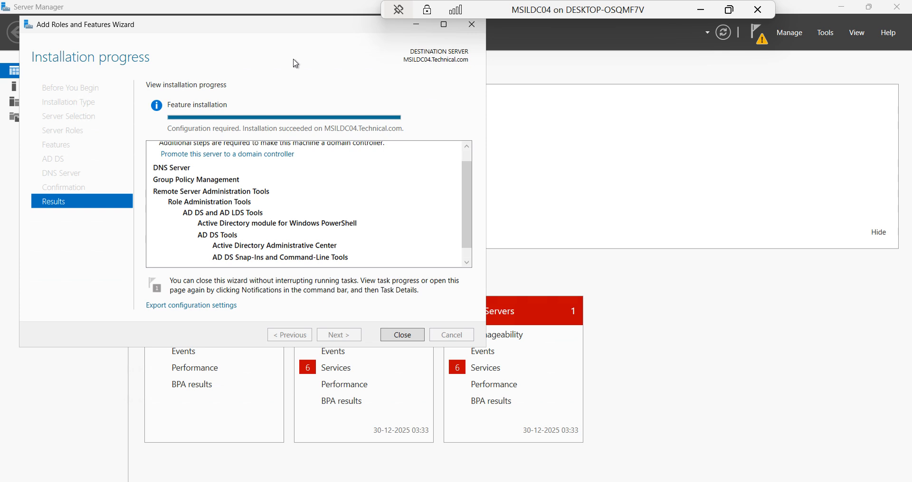
click(402, 335)
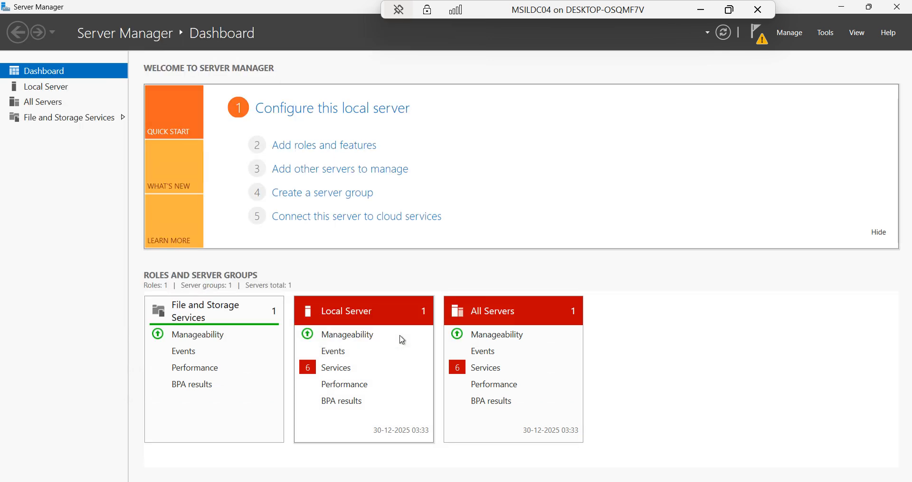
From the notifications flag, launch 'Promote this server to a domain controller'
click(762, 40)
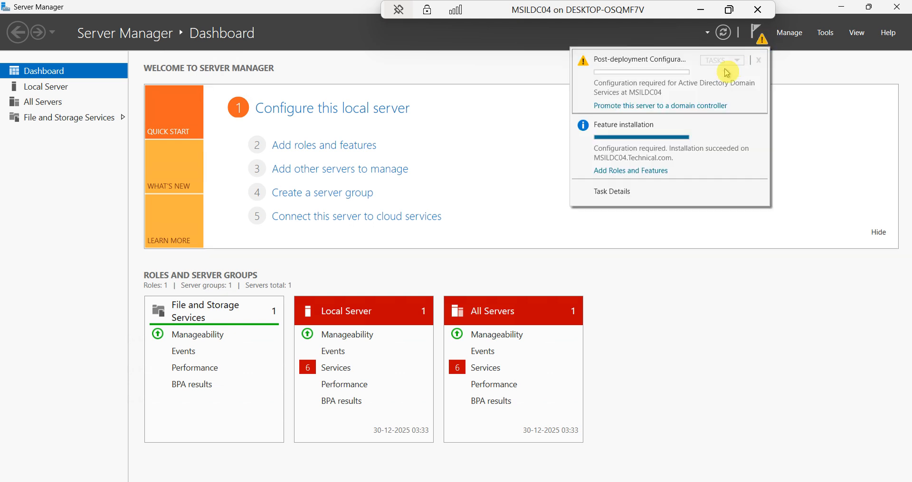
click(686, 109)
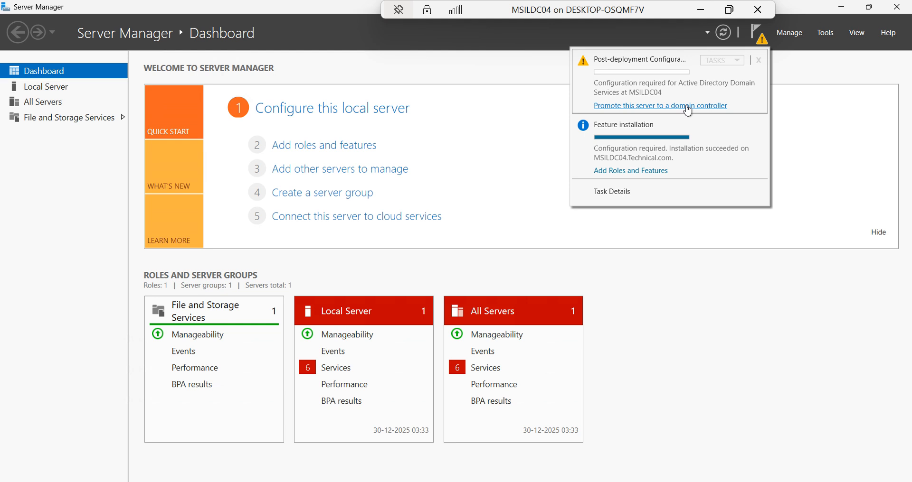
click(687, 108)
click(394, 109)
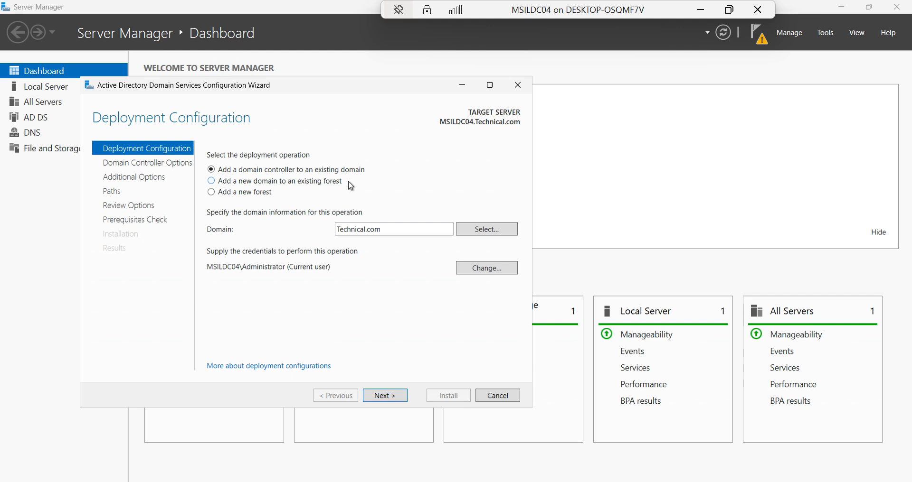
Choose 'Add a domain controller to an existing domain' as the deployment operation
click(219, 184)
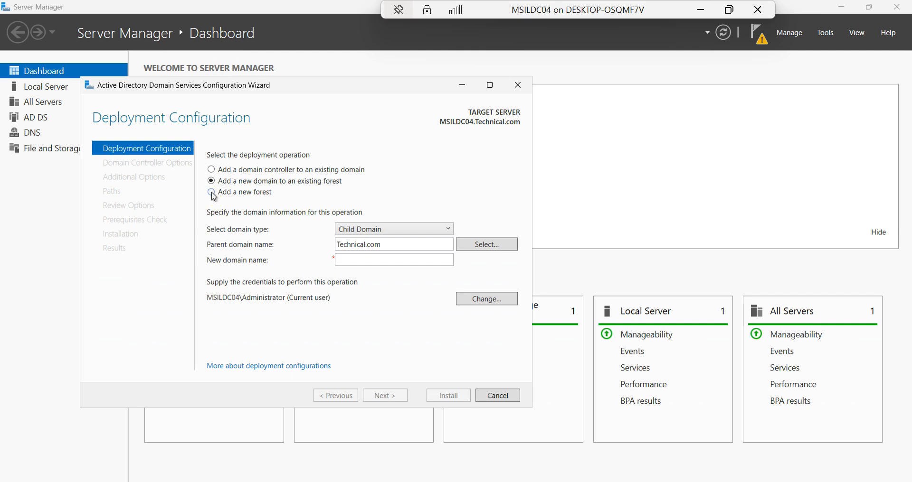
click(212, 193)
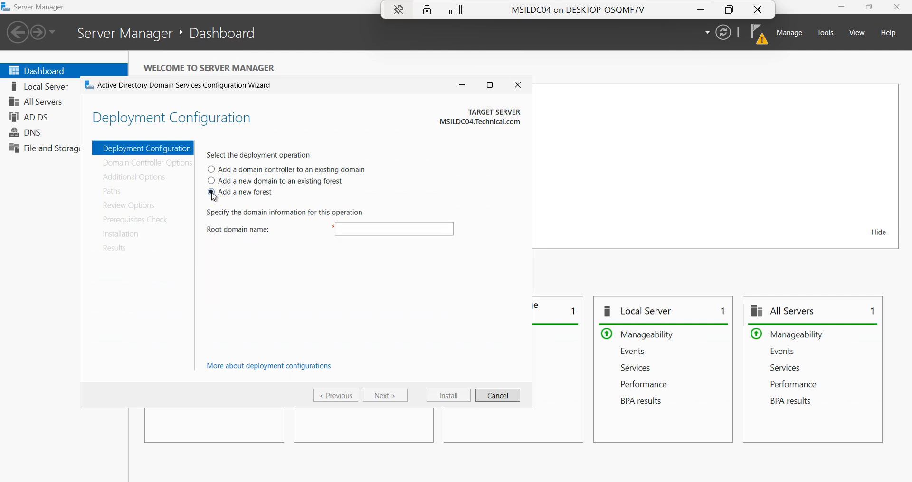
click(212, 170)
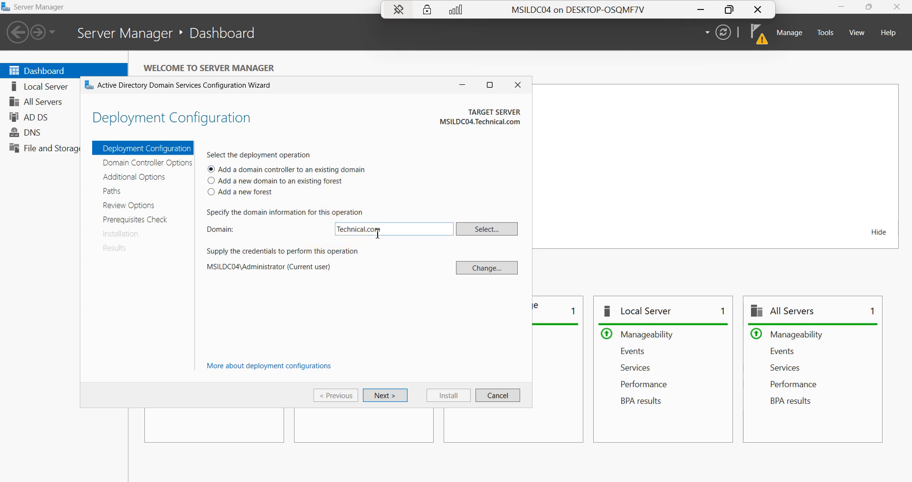
click(379, 397)
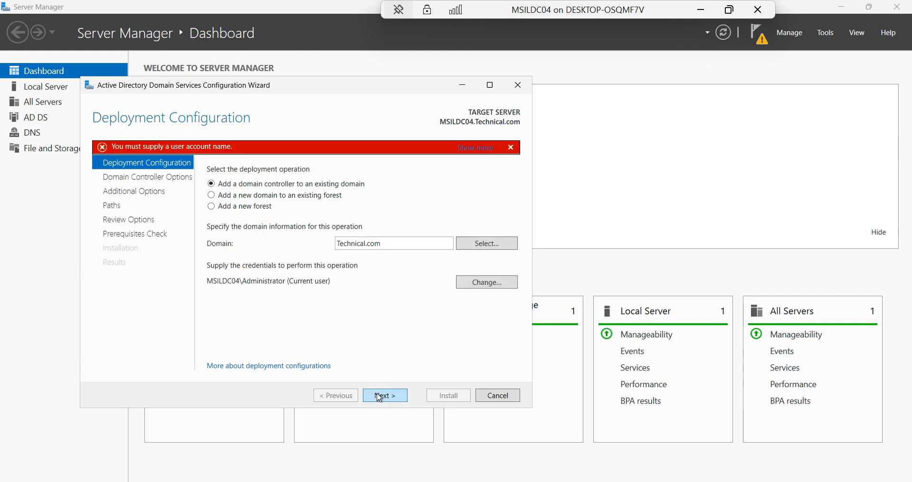
Supply Technical\administrator credentials with its password and continue to Domain Controller Options
click(480, 285)
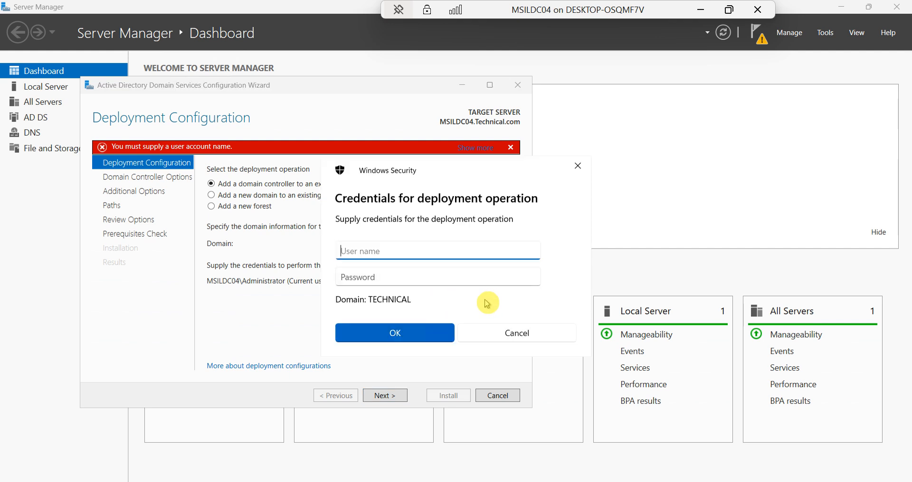
text(Technical\)
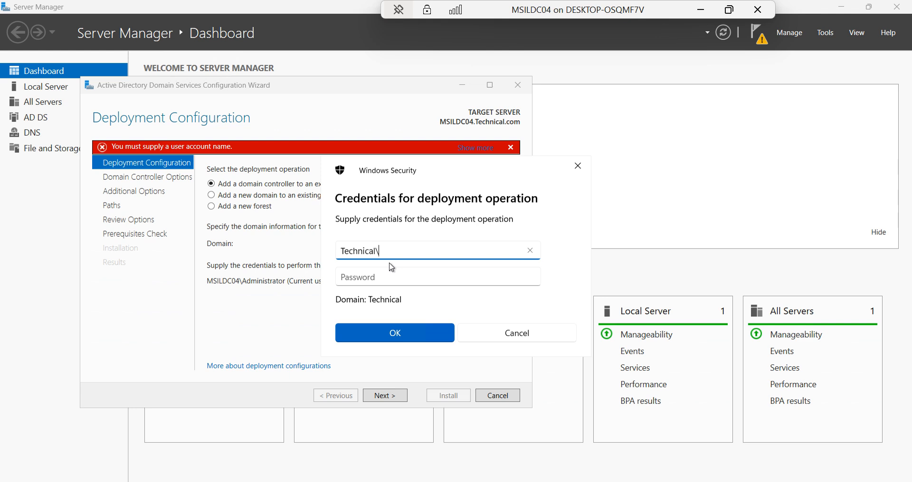
text(administrator)
key(Tab)
text(************)
click(385, 335)
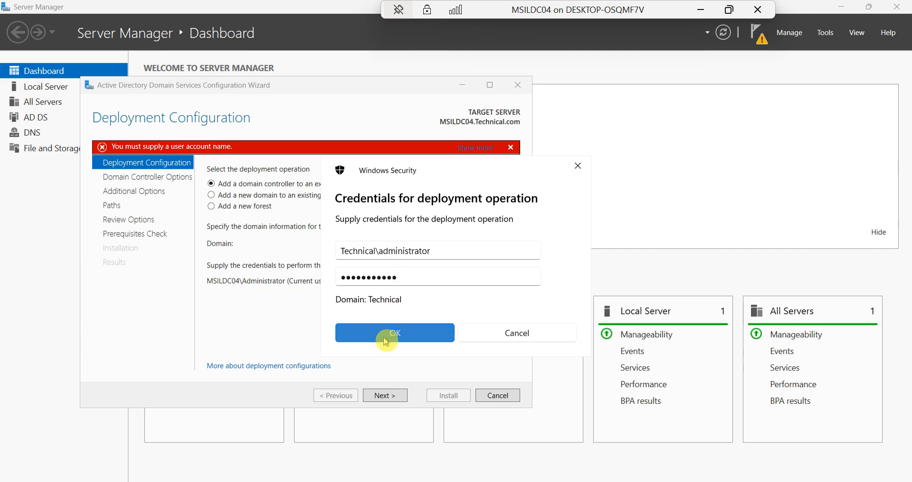
click(386, 396)
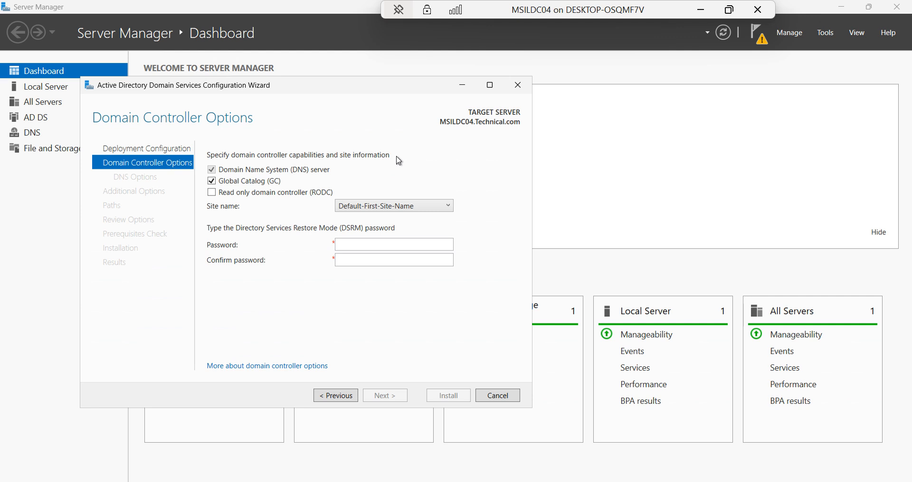
Keep site Default-First-Site-Name, enter and confirm the DSRM password, and continue
click(384, 208)
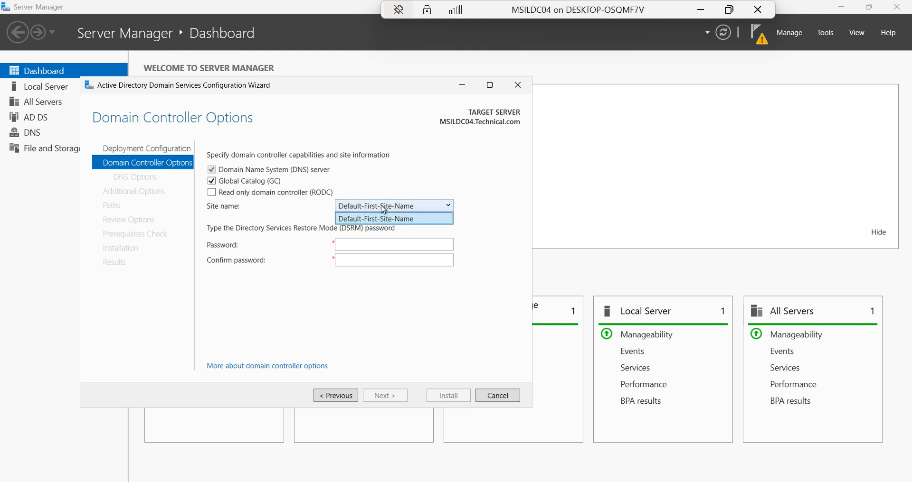
click(390, 174)
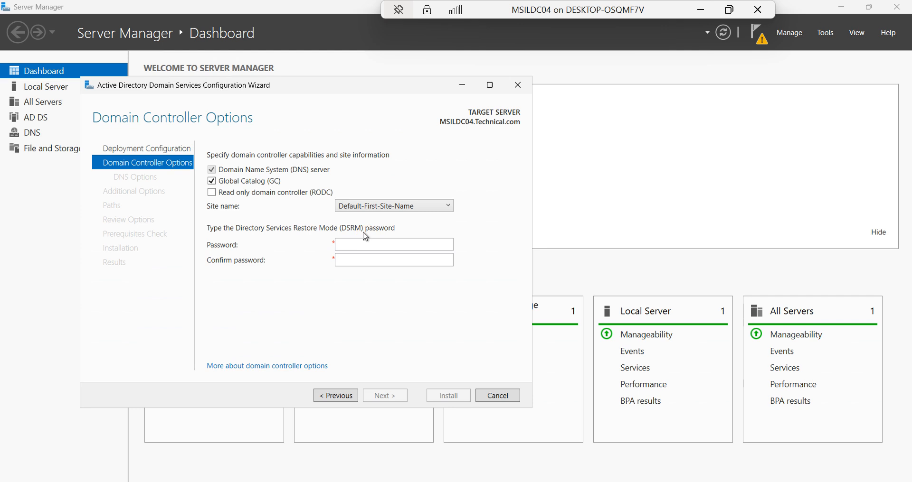
click(352, 247)
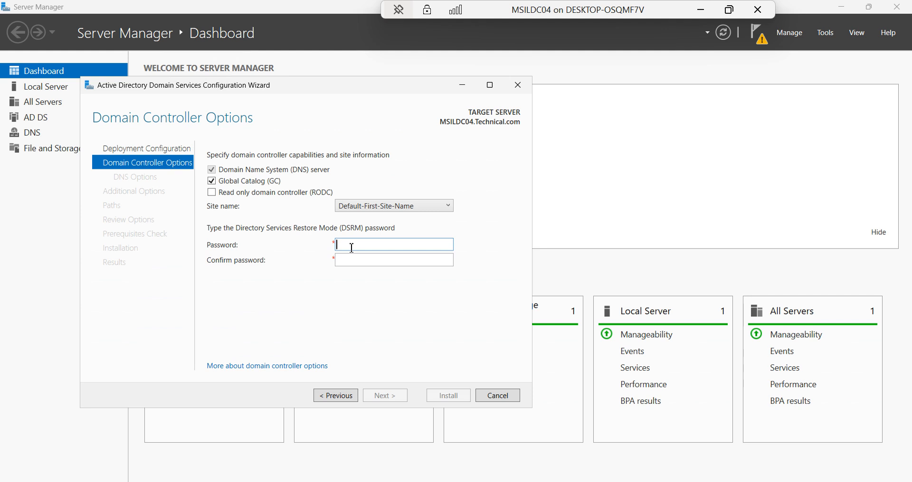
text(***********)
key(Tab)
text(***********)
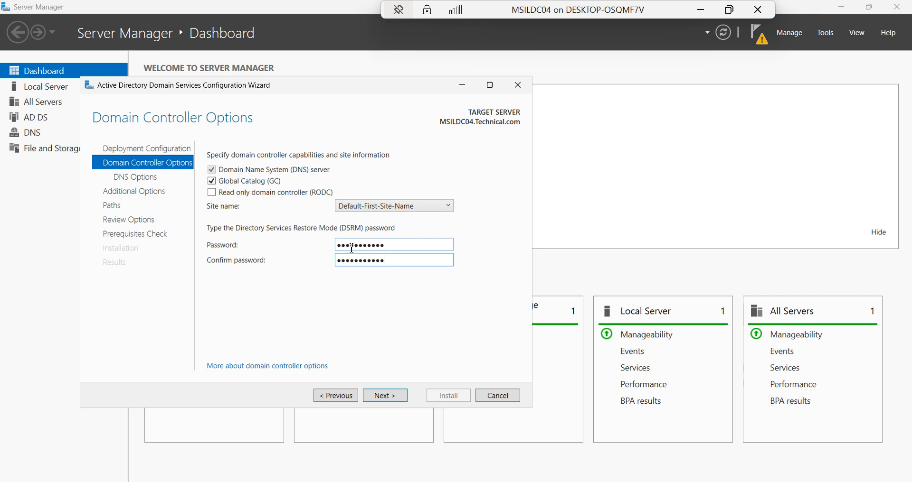
click(384, 395)
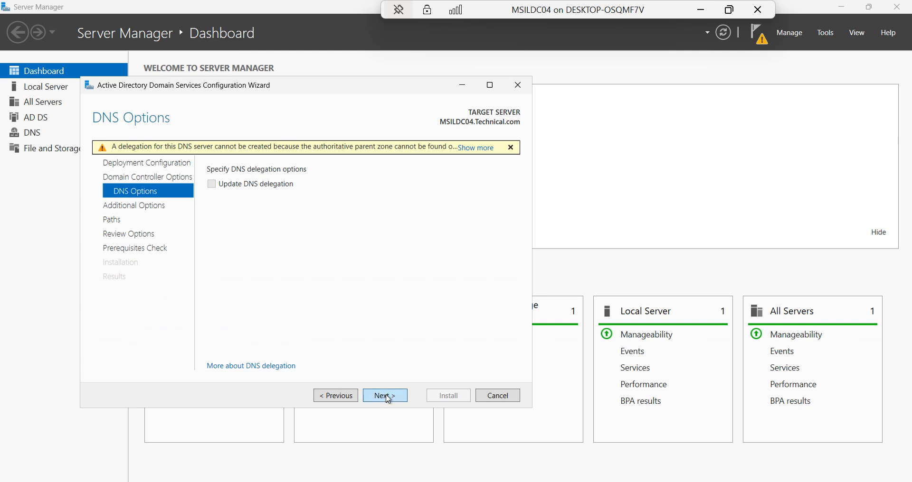
Skip DNS delegation and set replication from MSILDC01.Technical.com, continuing to the Paths page
click(387, 398)
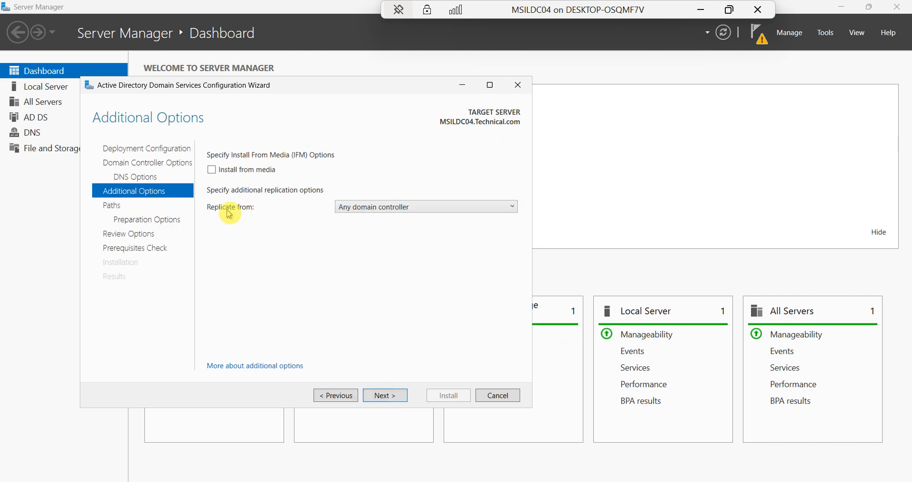
click(375, 212)
click(275, 247)
click(377, 210)
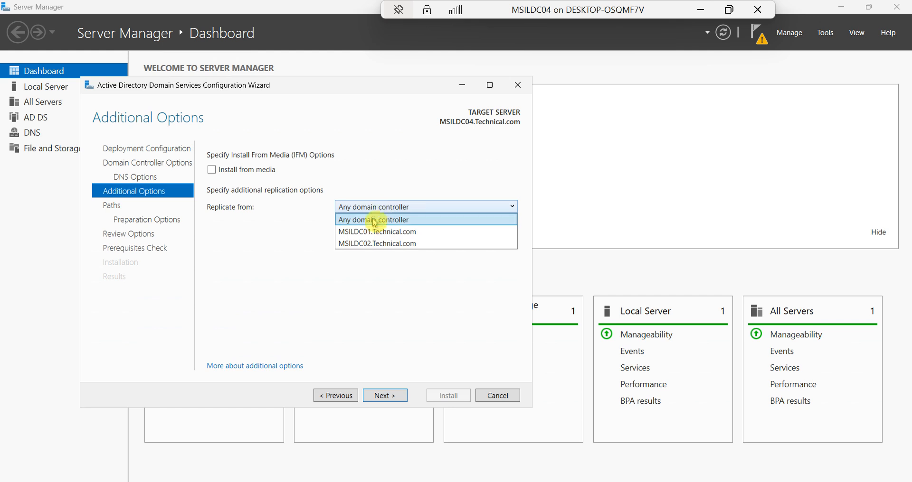
click(374, 232)
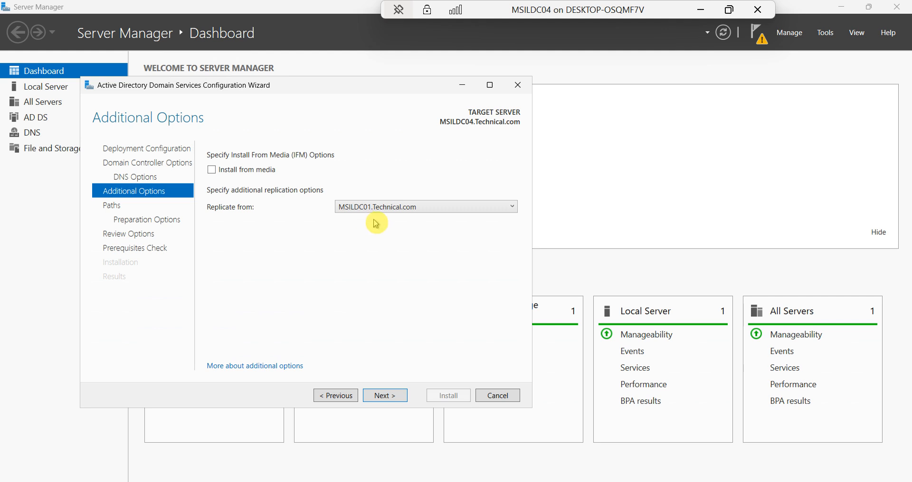
click(380, 398)
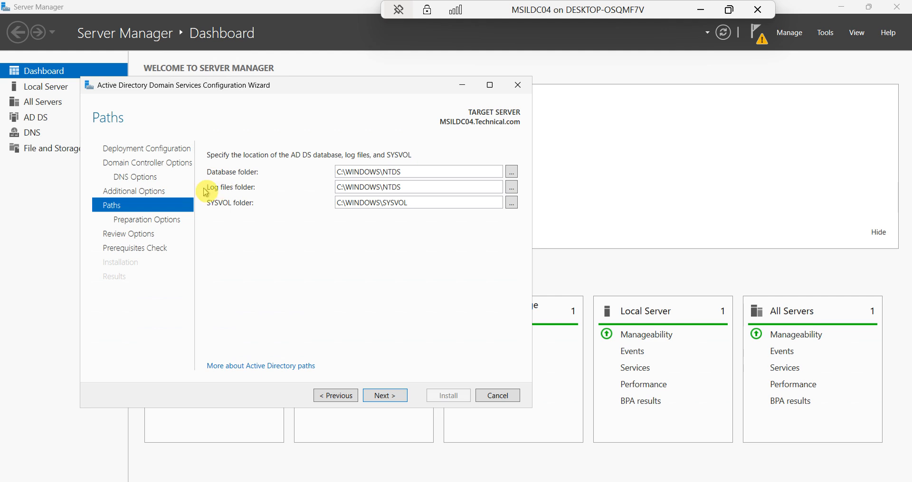
Accept default NTDS/SYSVOL paths and preparation options, review the summary, and run the prerequisites check
click(385, 401)
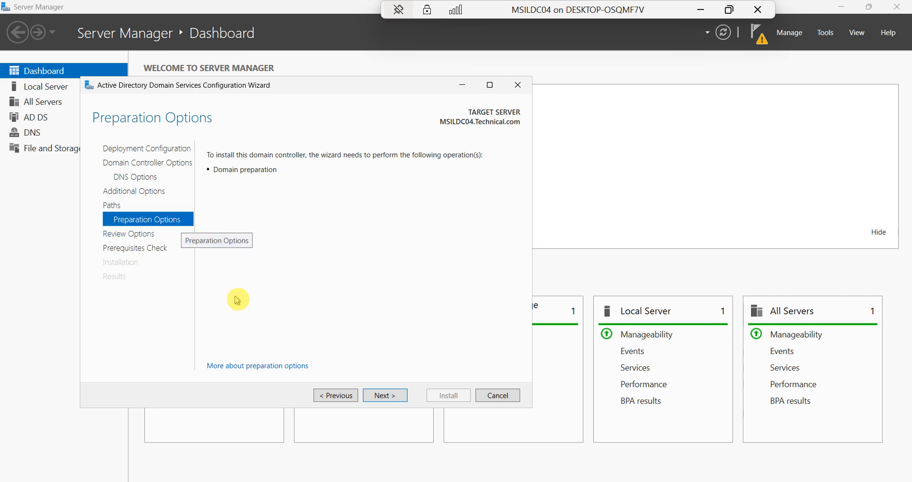
click(387, 399)
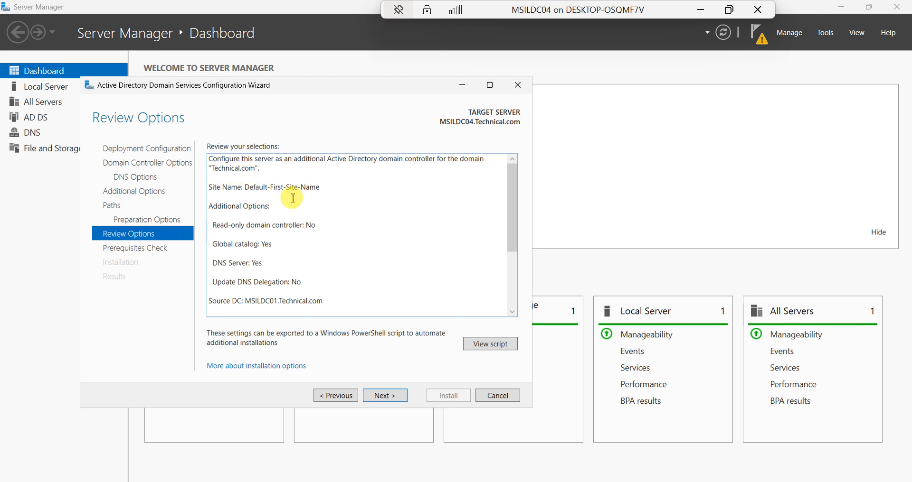
click(513, 314)
click(513, 314)
click(513, 313)
click(512, 313)
click(513, 313)
click(512, 313)
click(512, 313)
click(513, 313)
click(513, 313)
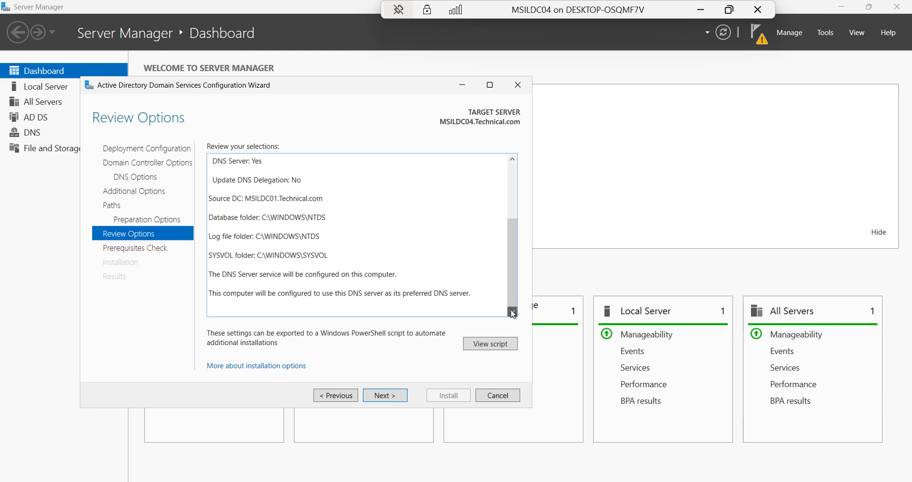
click(513, 158)
click(512, 159)
click(513, 161)
click(512, 159)
click(511, 159)
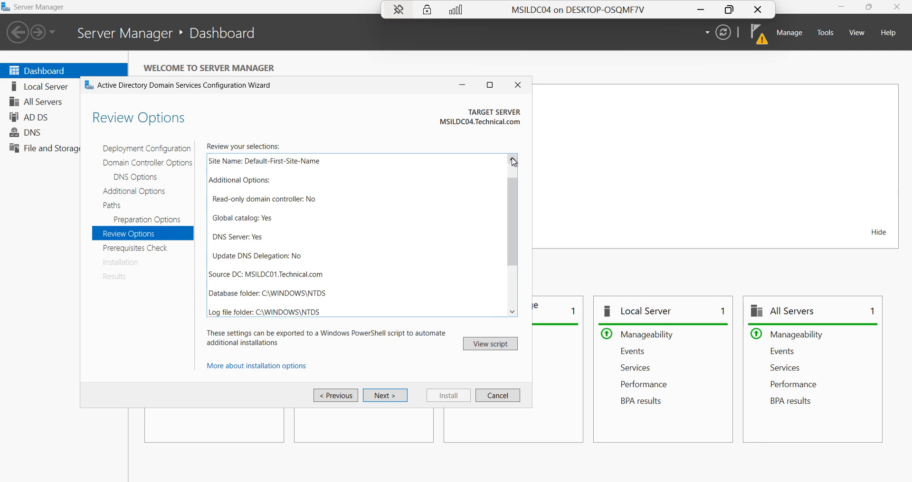
click(512, 159)
click(381, 401)
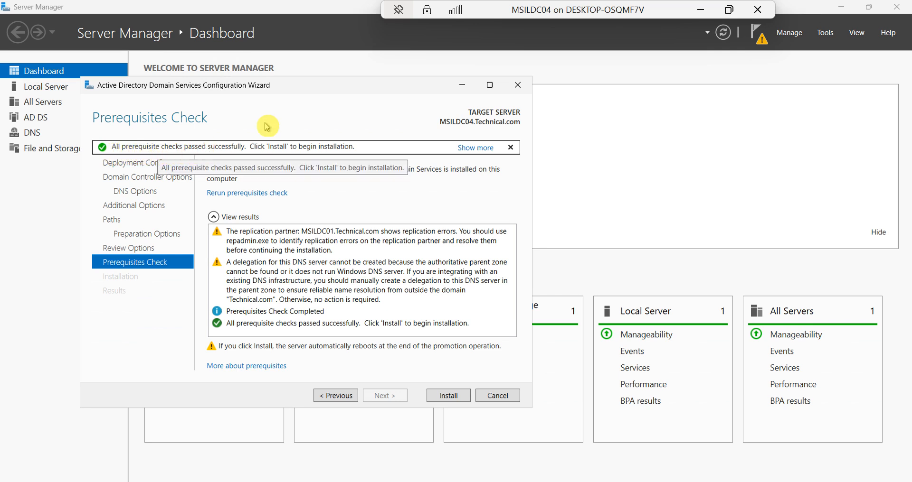
Start the domain controller installation, then minimize the MSILDC04 session to reveal slide 11
click(447, 397)
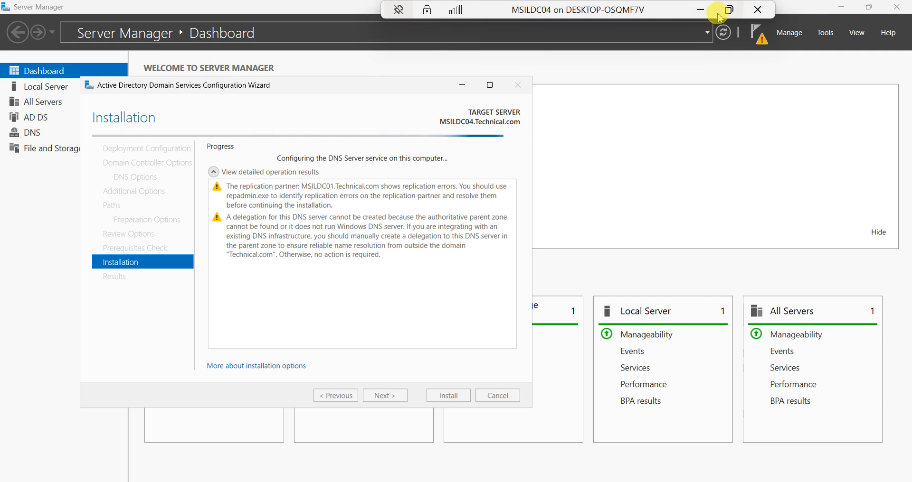
click(703, 10)
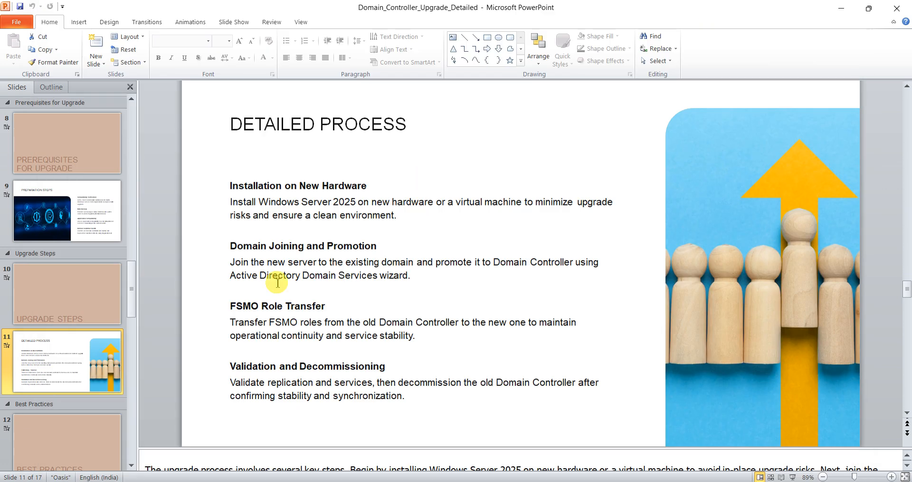
Move through slide 12, Best Practices, to slide 13, Recommendations for Success
click(48, 434)
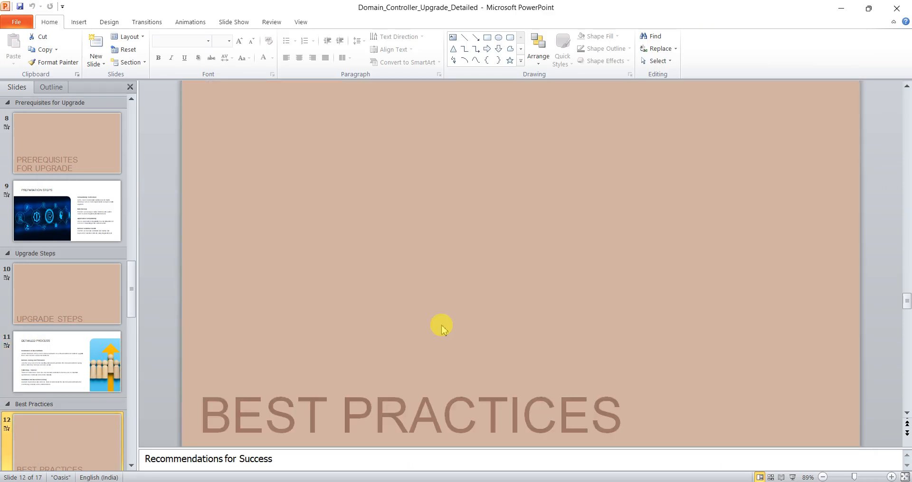
click(131, 466)
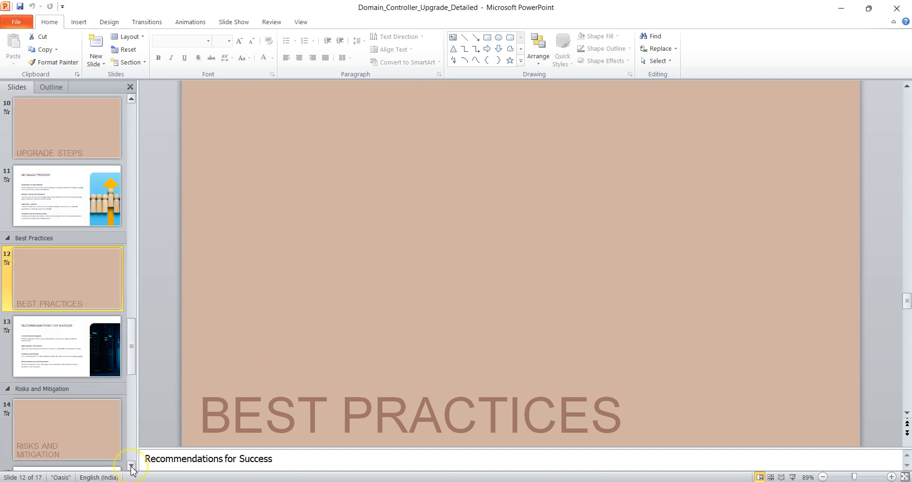
click(57, 338)
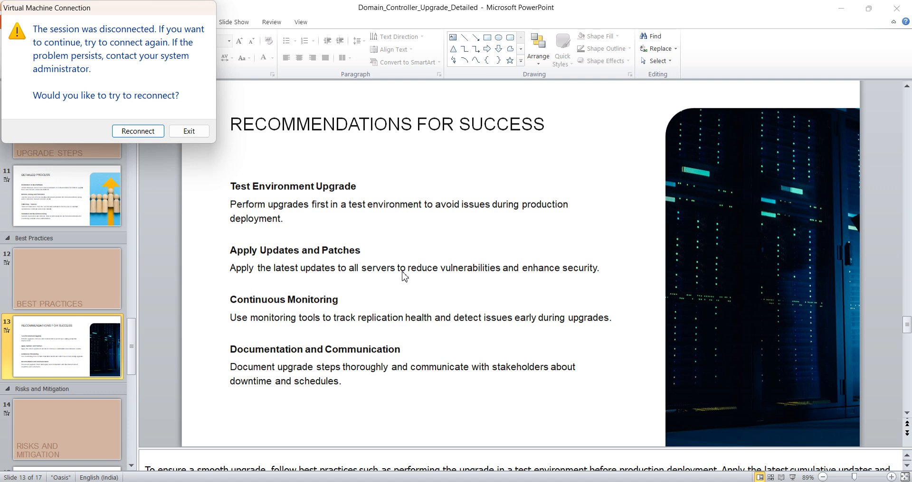
Reconnect to MSILDC04 and view its blank full screen, then hide it and select slide 13's body text
click(149, 132)
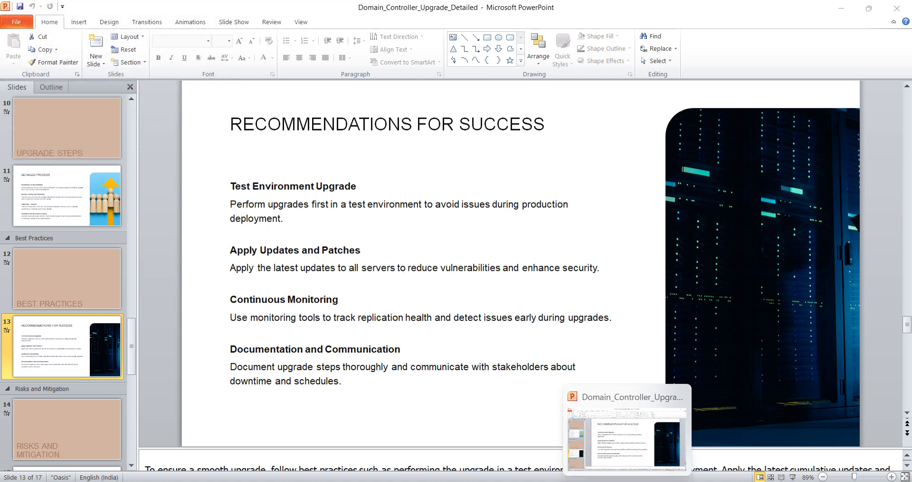
mouse_move(574, 481)
click(607, 443)
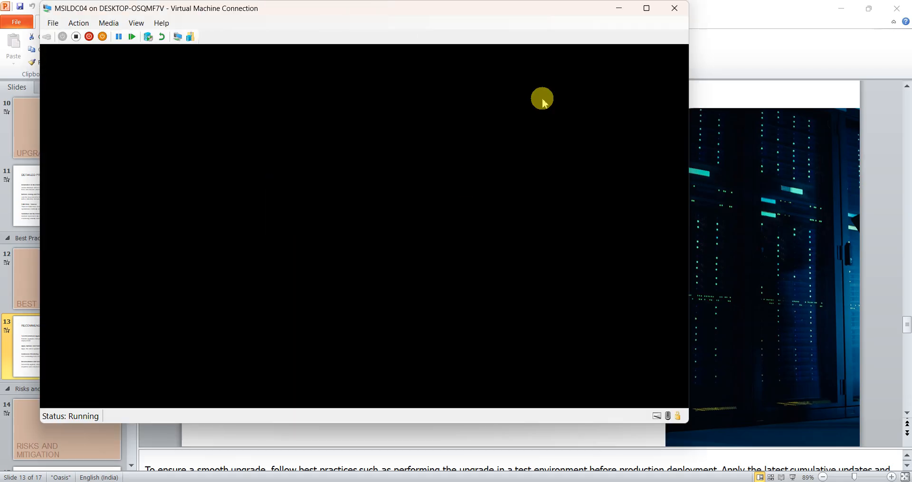
click(644, 14)
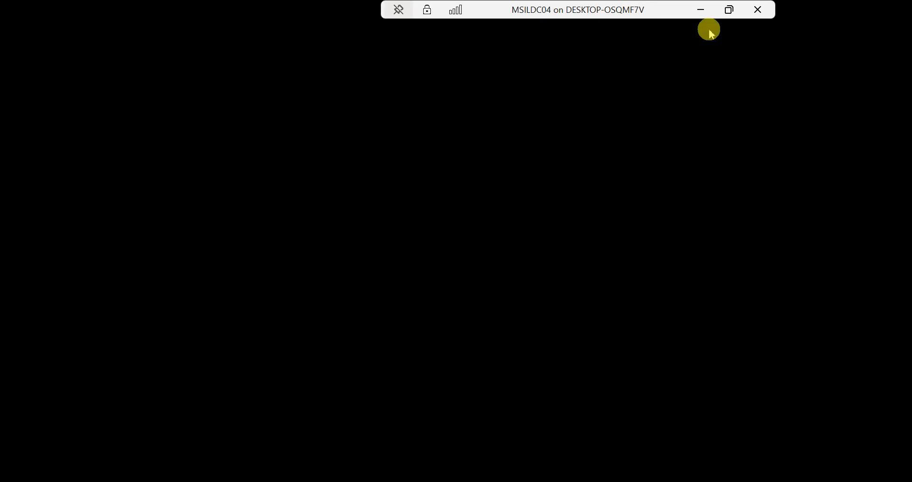
click(700, 11)
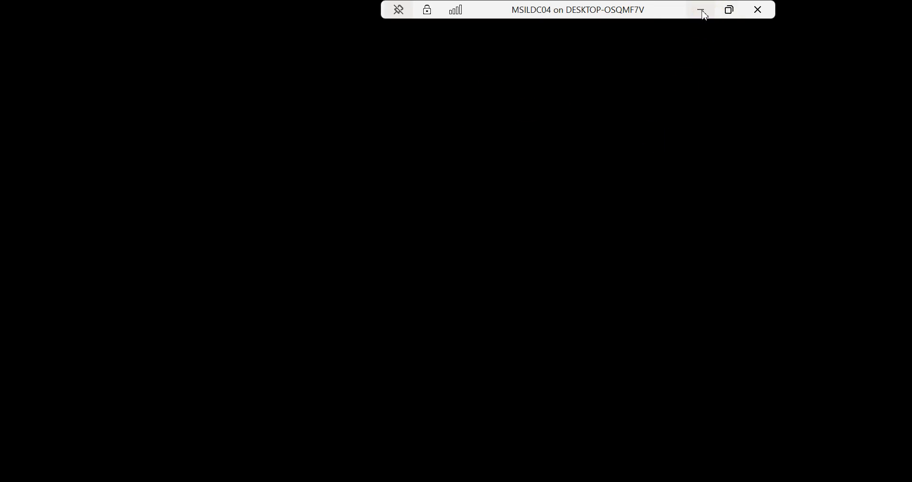
click(341, 291)
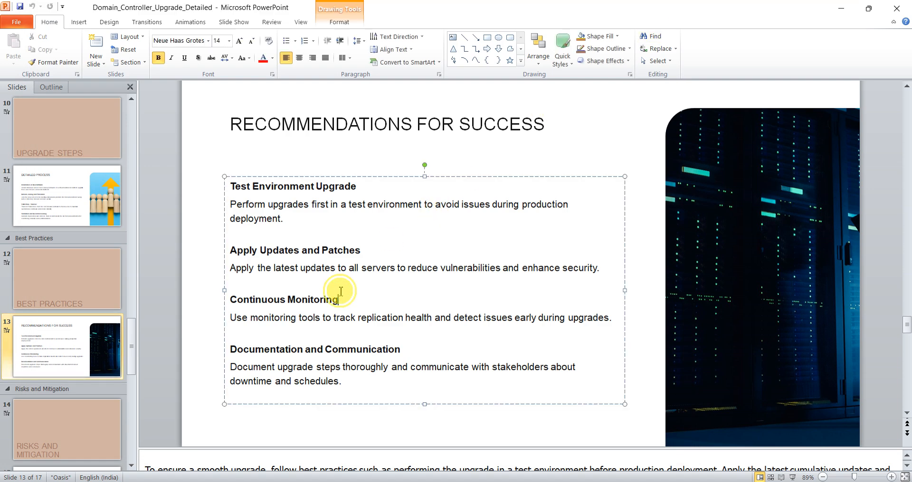